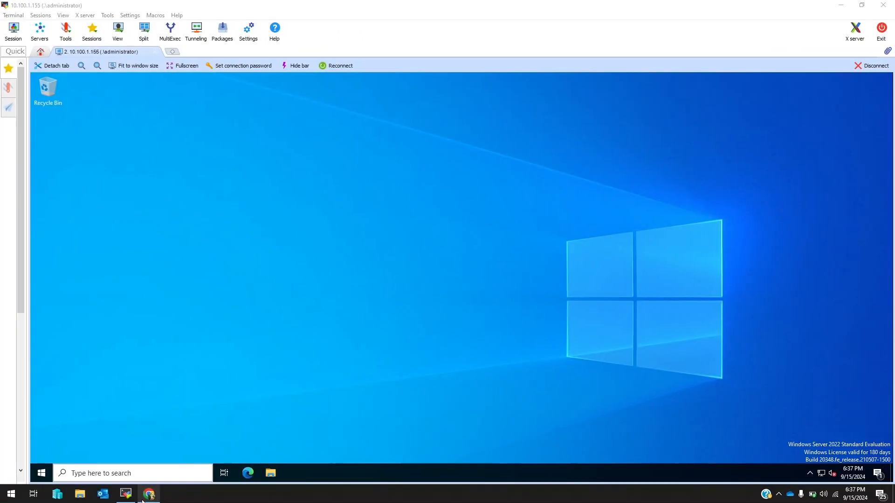
# Switch from the Proxmox UbuntuServer1 console to the remote Windows Server 2022 desktop in MobaXterm.
pyautogui.click(149, 494)
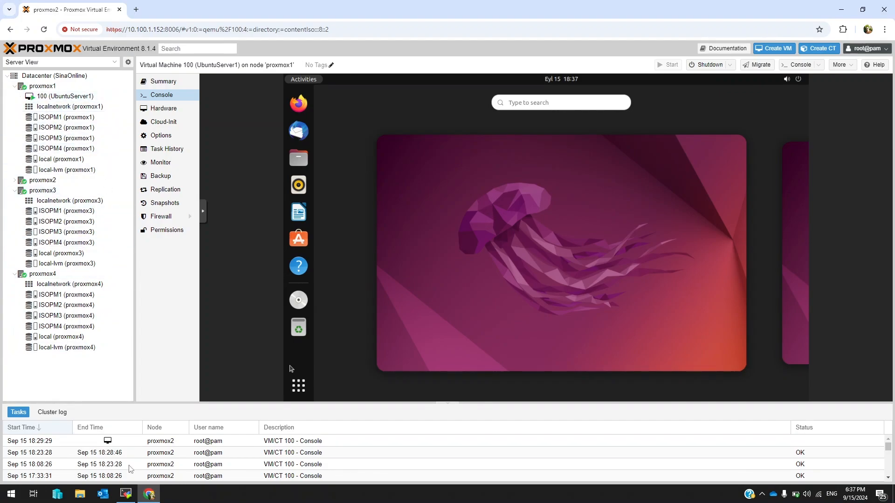
pyautogui.click(129, 500)
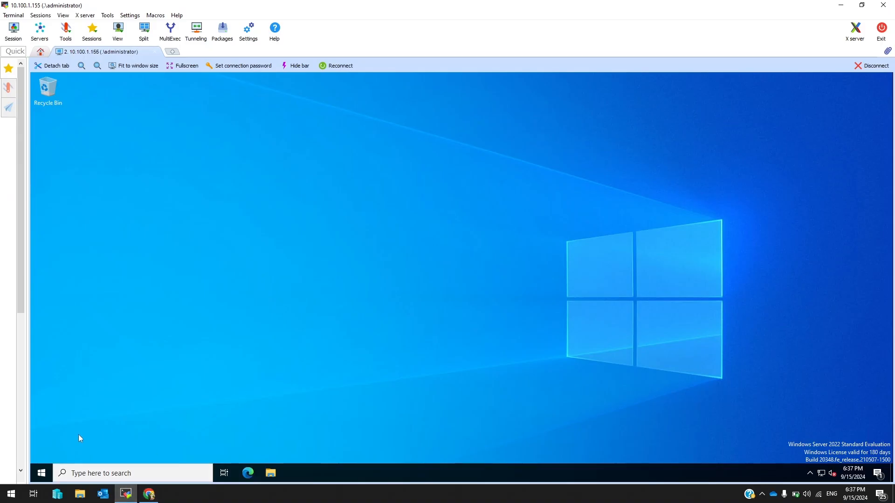
pyautogui.click(270, 473)
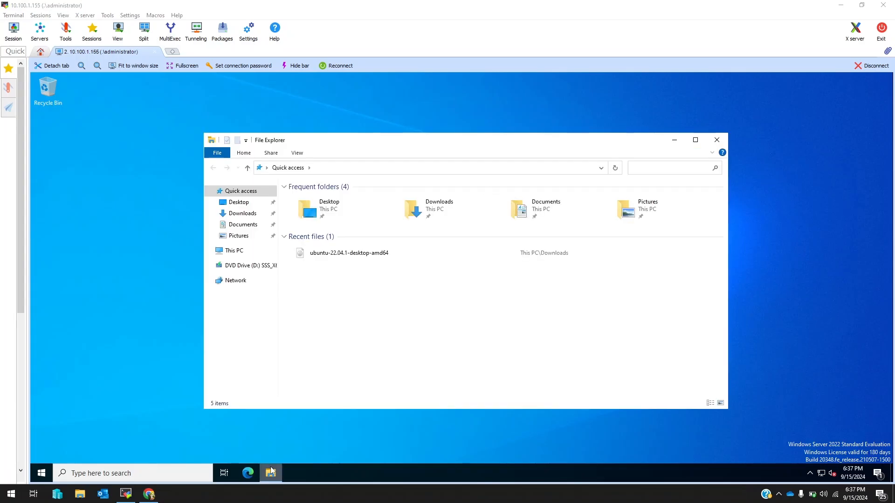
pyautogui.click(233, 251)
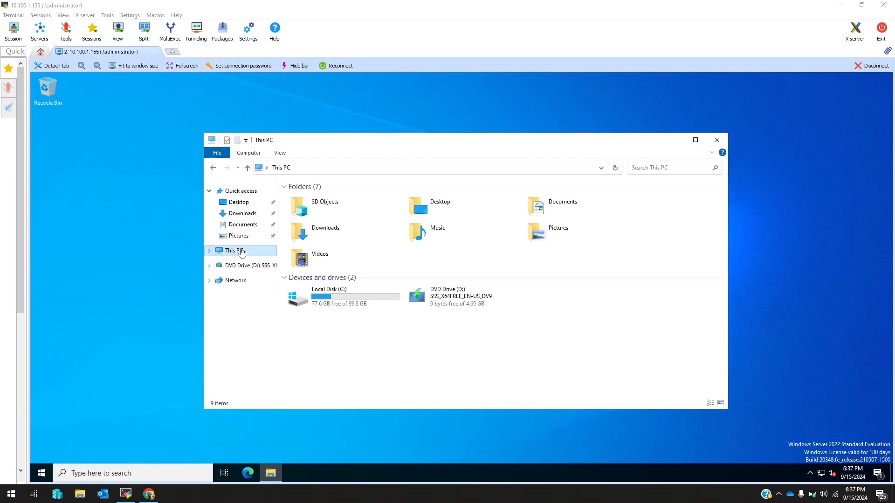
pyautogui.click(42, 474)
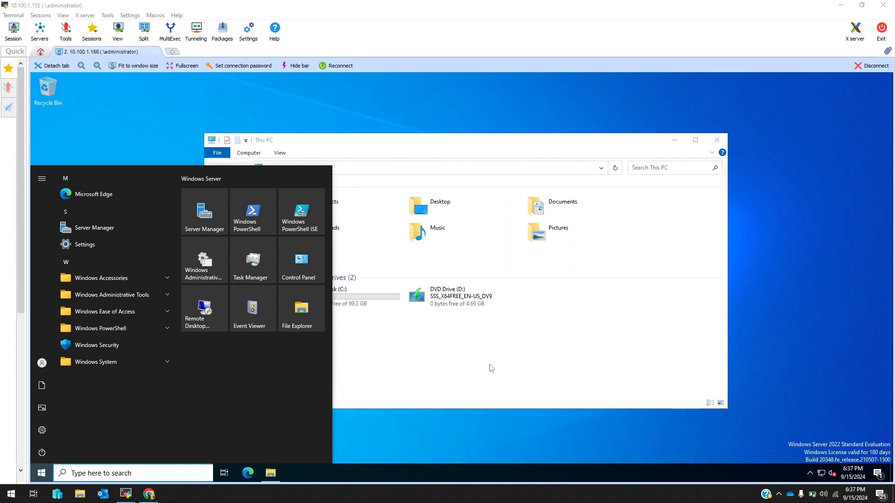
pyautogui.click(492, 368)
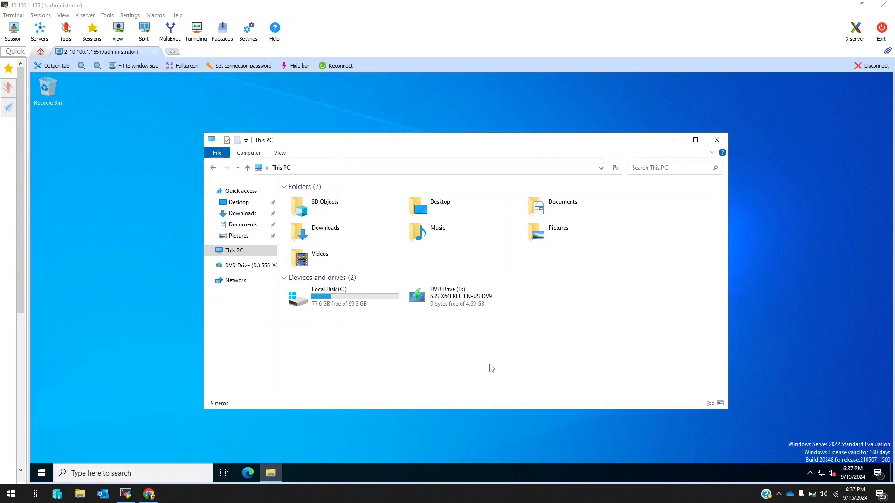
pyautogui.click(717, 140)
# Search 'download veeam' in Edge and open Veeam's free backup software page from the results.
pyautogui.click(247, 473)
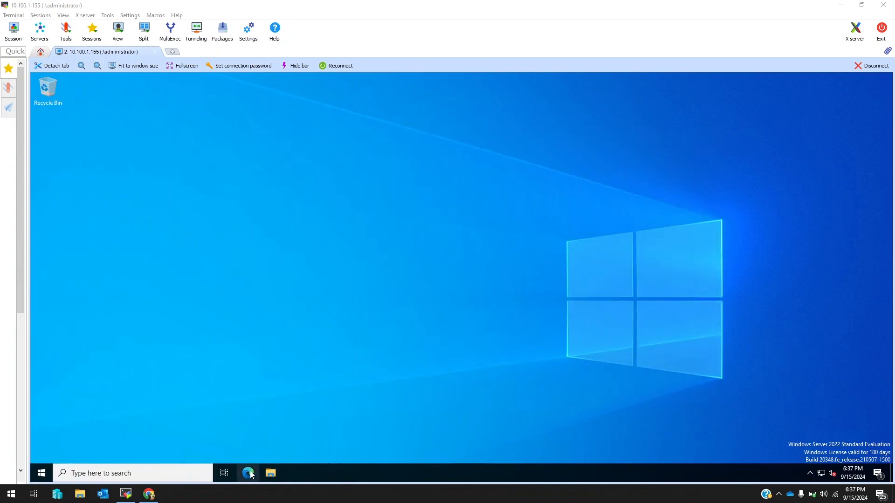
pyautogui.write('download')
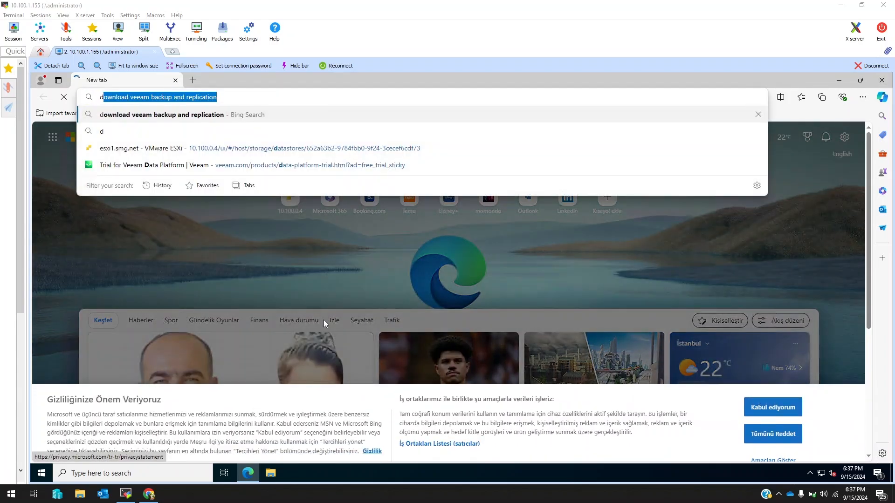
pyautogui.write(' veeam')
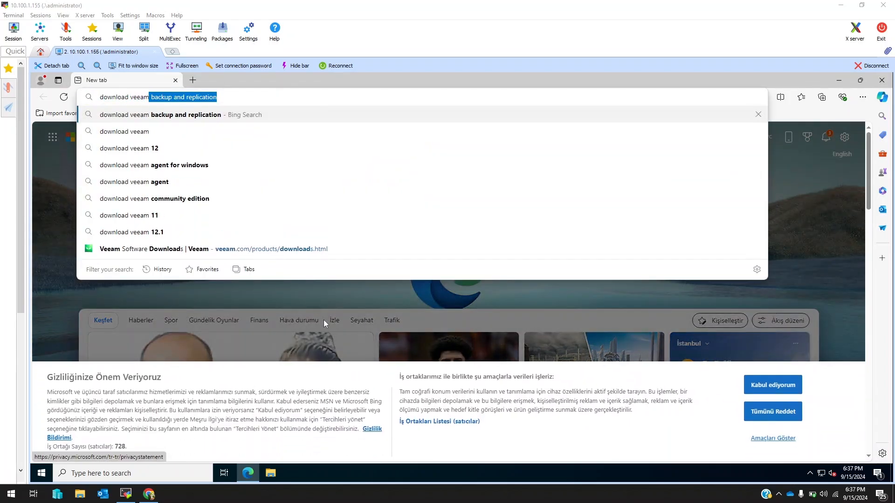
pyautogui.press('Return')
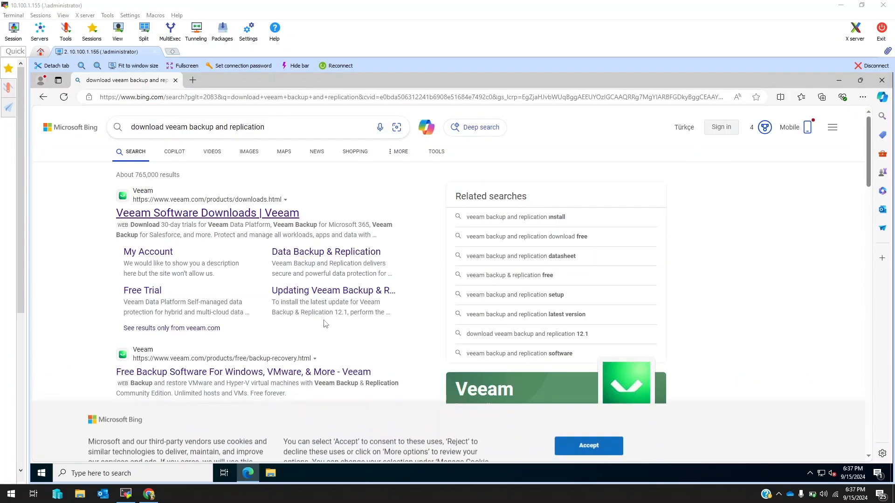
pyautogui.scroll(-2, 260, 286)
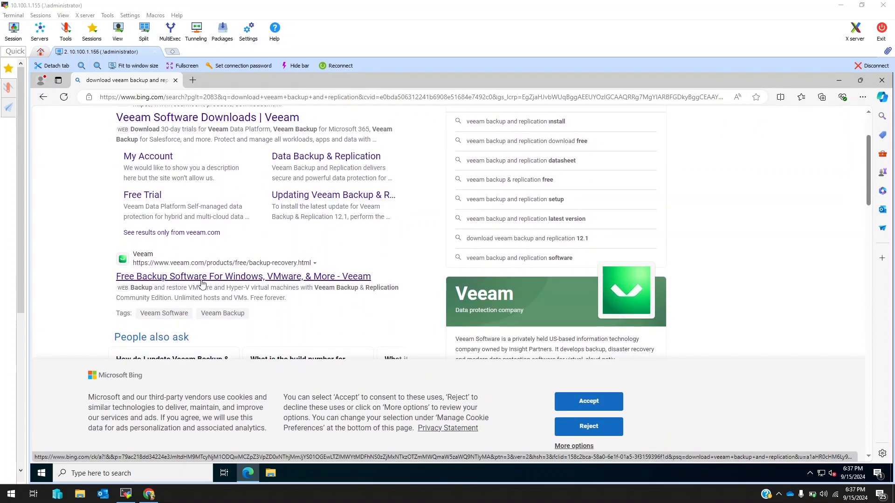
pyautogui.click(201, 280)
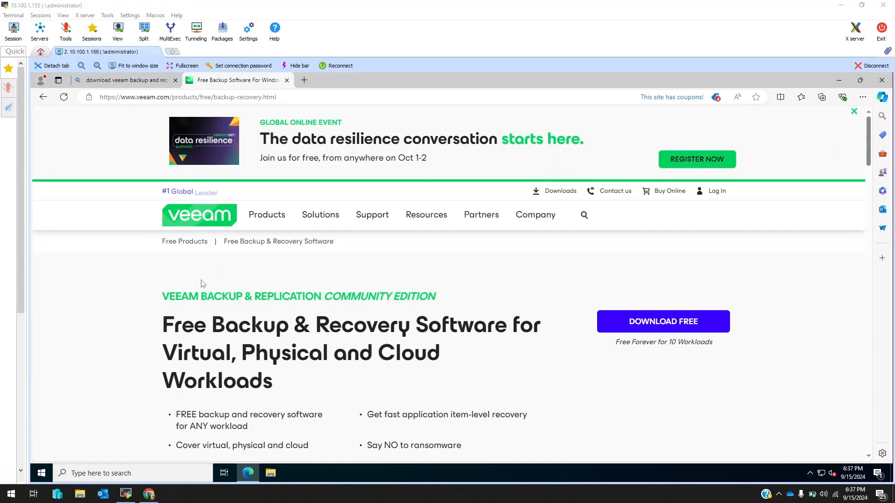
pyautogui.scroll(-1, 202, 283)
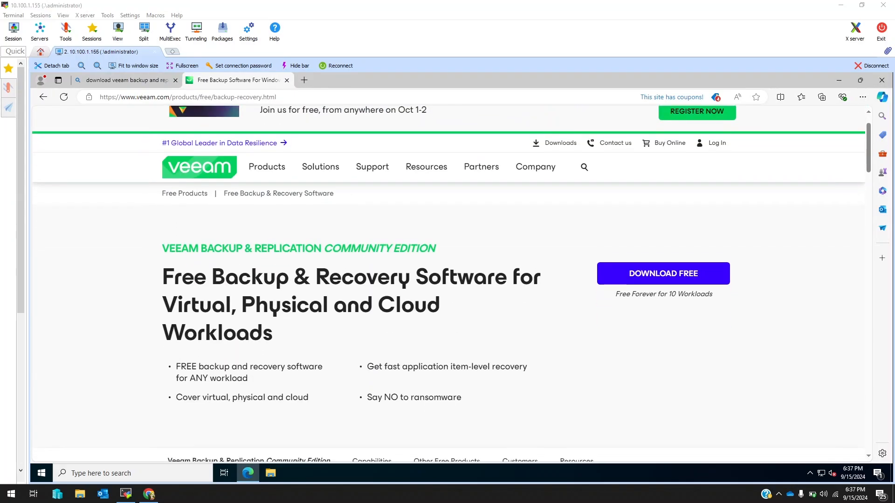
pyautogui.moveTo(182, 280); pyautogui.dragTo(317, 342)
pyautogui.scroll(1, 328, 299)
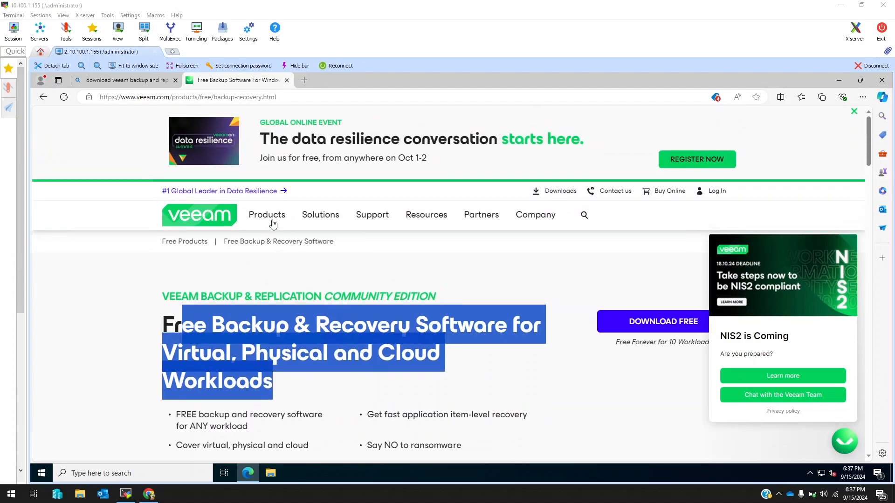
pyautogui.click(272, 218)
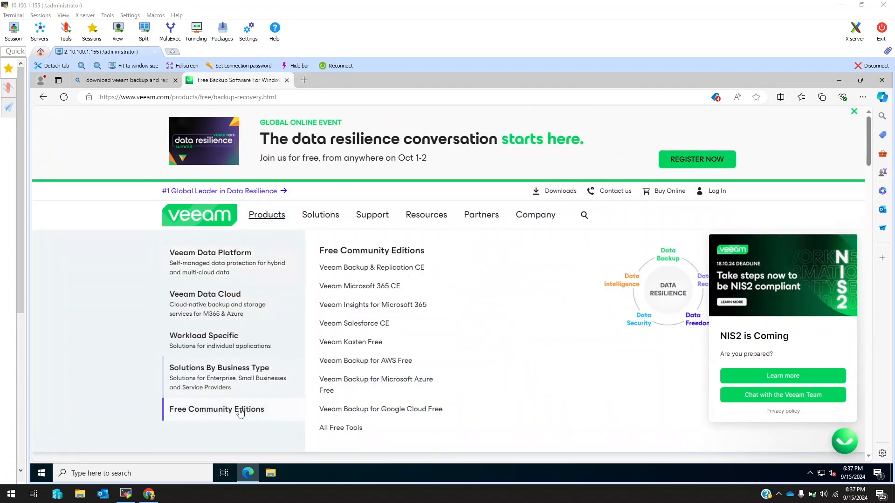
pyautogui.moveTo(275, 405)
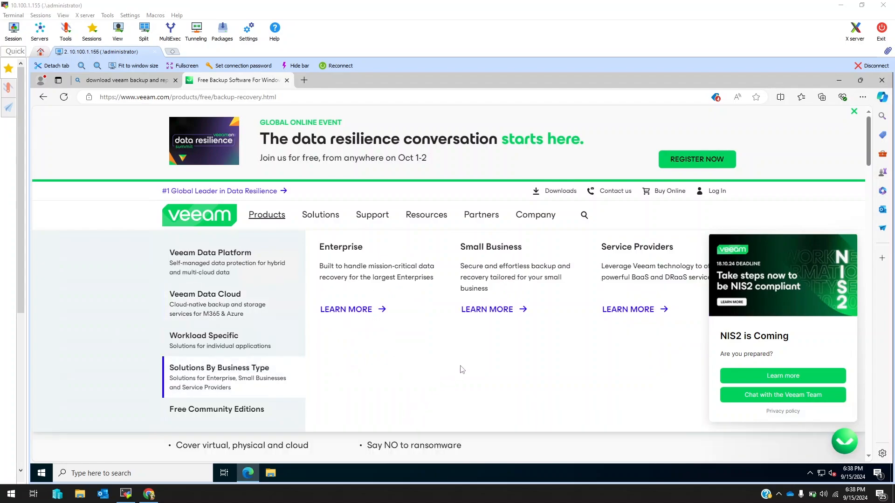
pyautogui.scroll(-5, 667, 365)
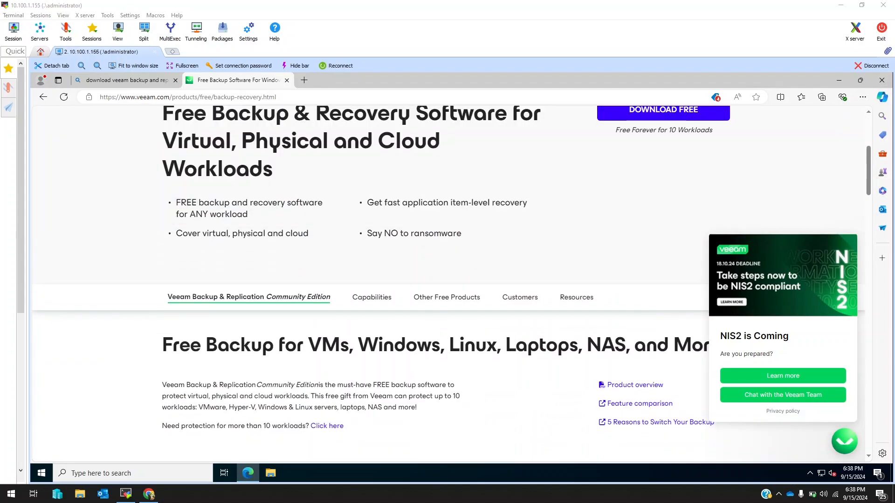
pyautogui.scroll(3, 607, 200)
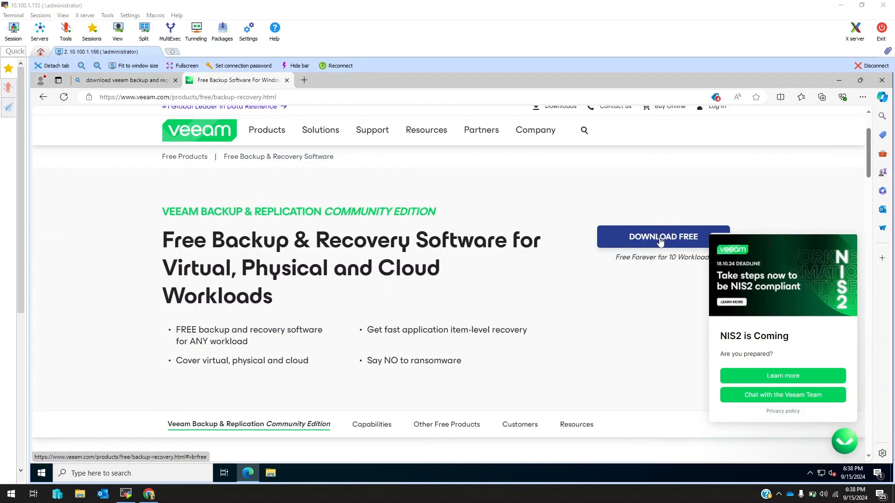
# Open the free download form and fill in email, first name, last name, phone and company name.
pyautogui.click(659, 237)
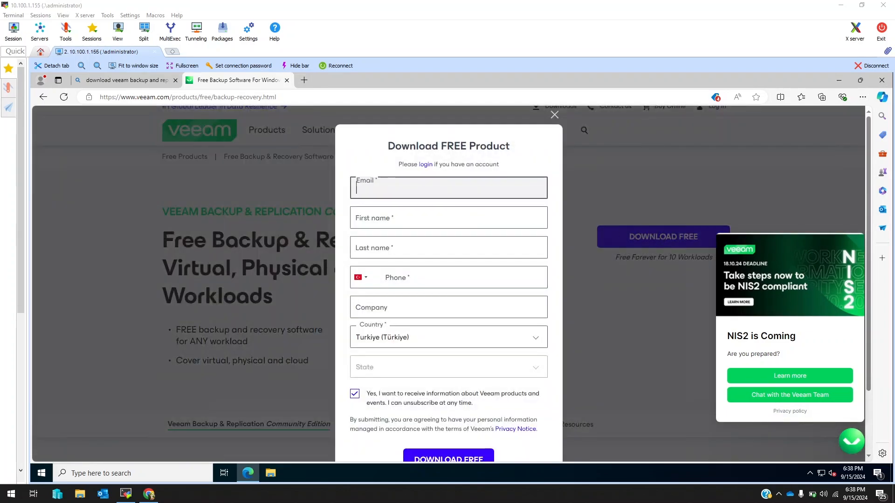
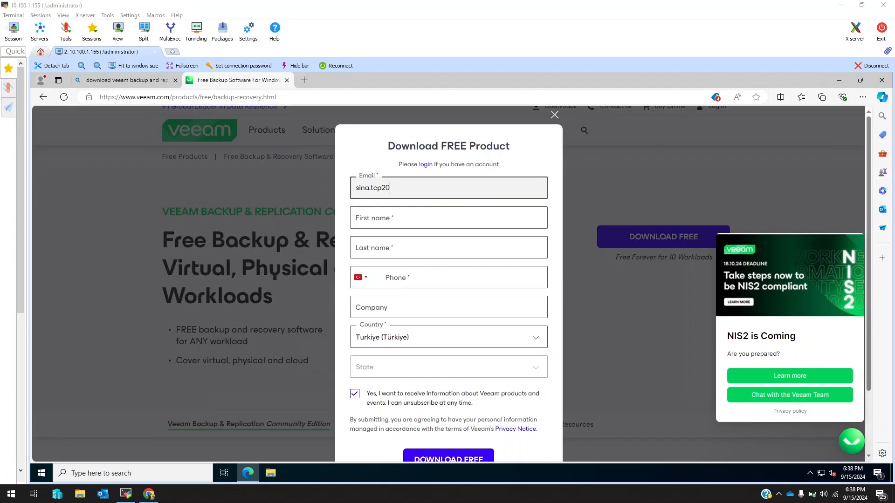
pyautogui.click(441, 208)
pyautogui.press('Tab')
pyautogui.press('Tab')
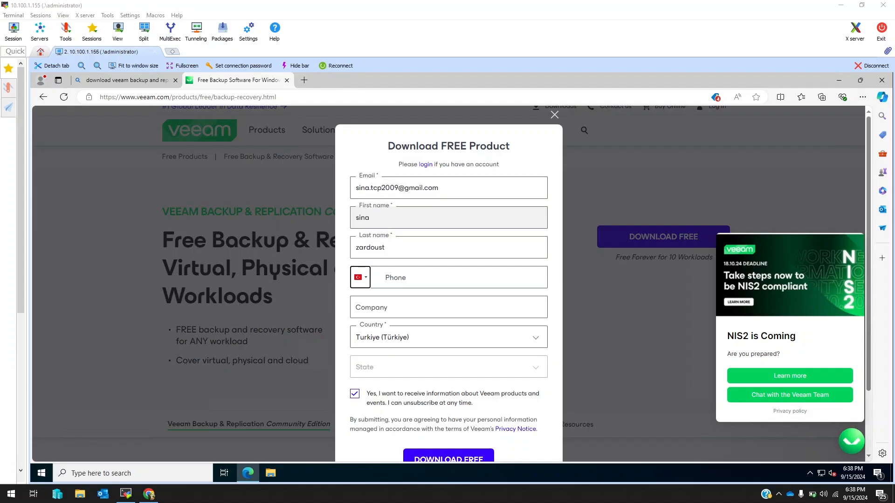
pyautogui.press('Tab')
pyautogui.write('[blurred phone number]')
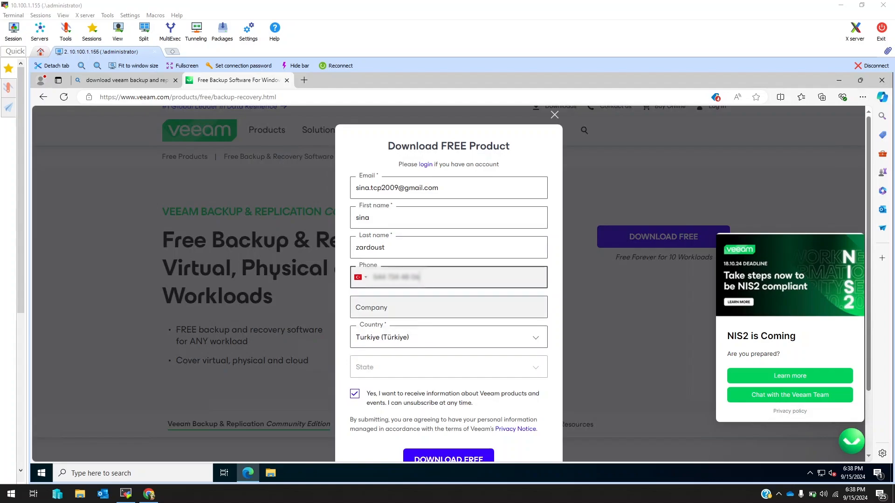
pyautogui.press('Tab')
pyautogui.write('SinaOnline')
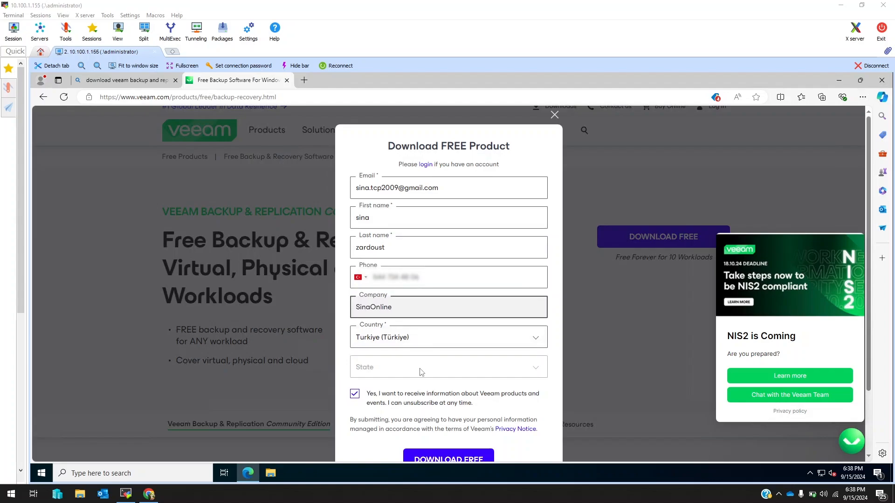
# Keep Türkiye as the country and submit the download request form.
pyautogui.click(422, 371)
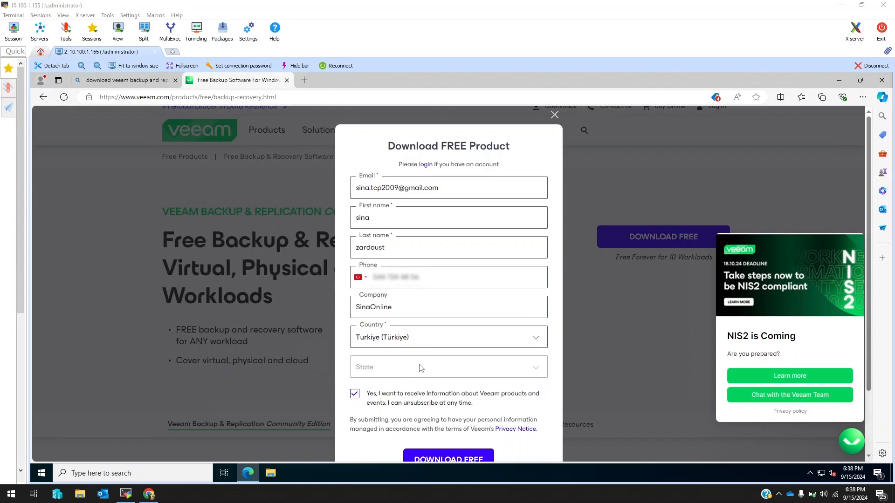
pyautogui.click(473, 337)
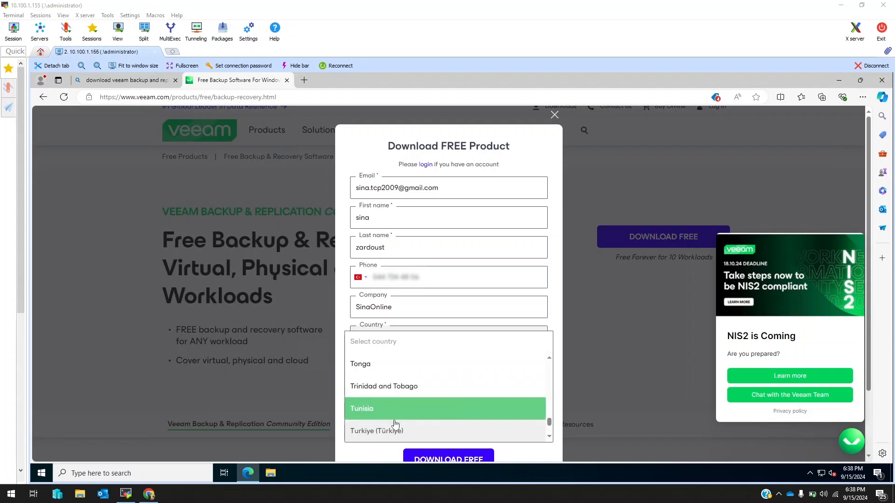
pyautogui.click(562, 267)
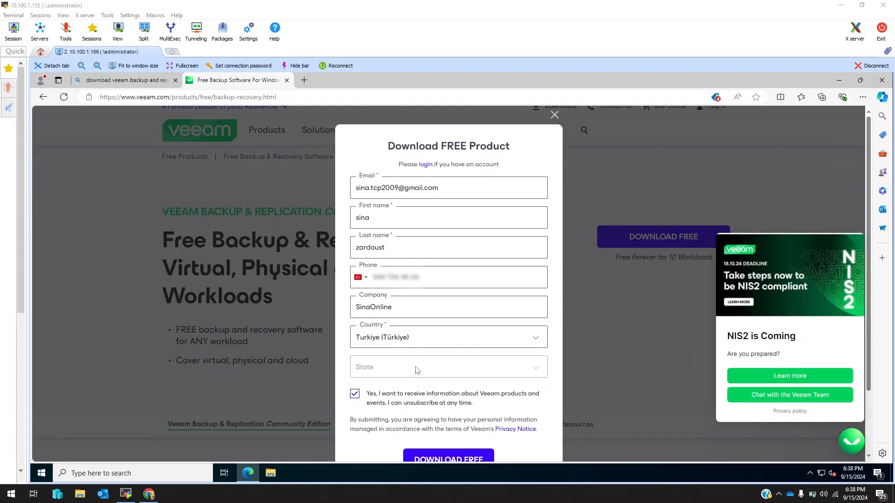
pyautogui.scroll(-1, 417, 370)
pyautogui.click(447, 396)
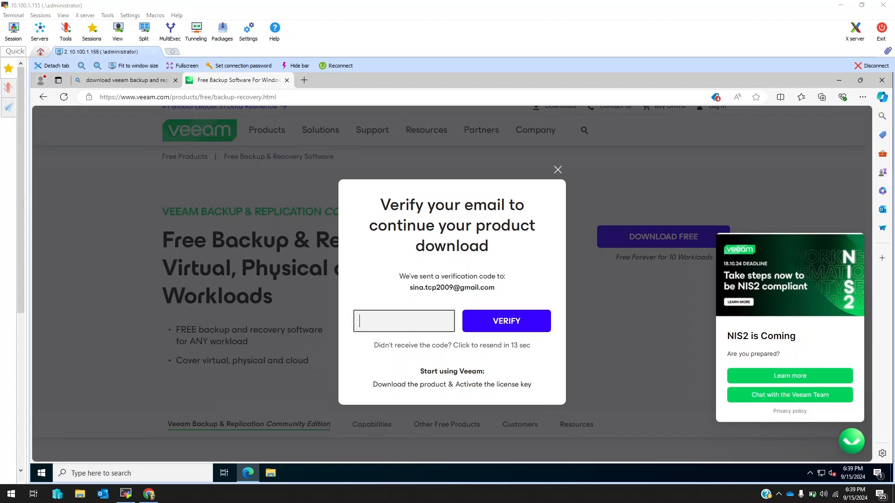
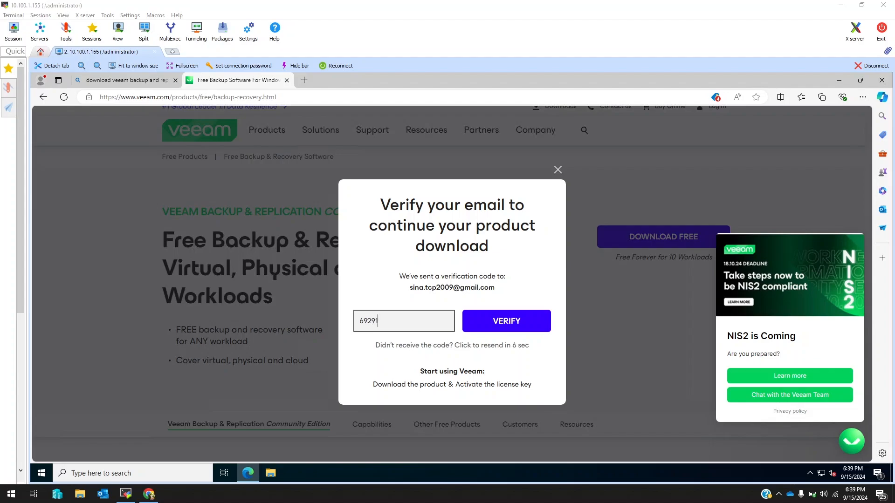
# Enter the emailed verification code and verify it to reach the Community Edition downloads page.
pyautogui.click(508, 324)
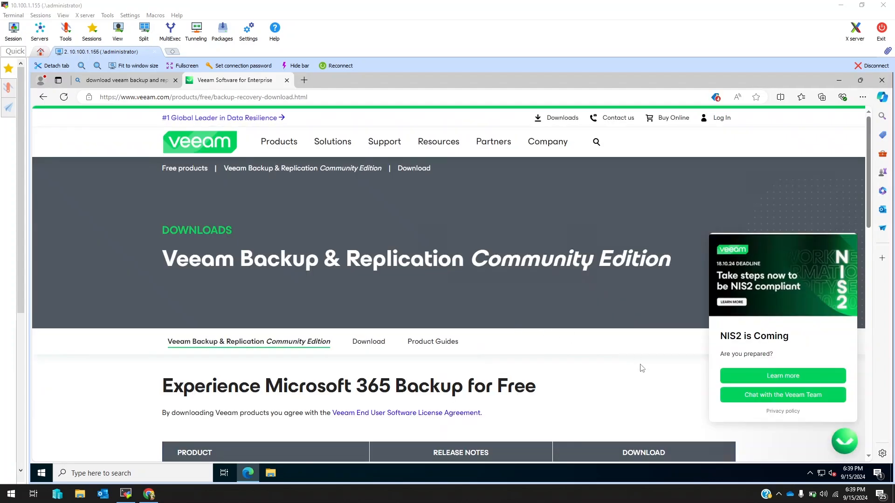
# Download the Community Edition 12.2.0.334 ISO, agreeing to and accepting the license agreement.
pyautogui.scroll(-3, 642, 368)
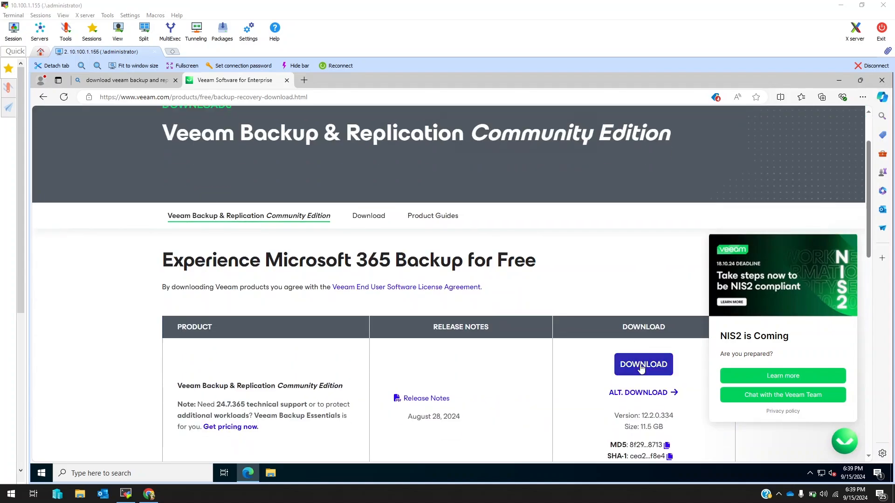
pyautogui.scroll(-1, 642, 368)
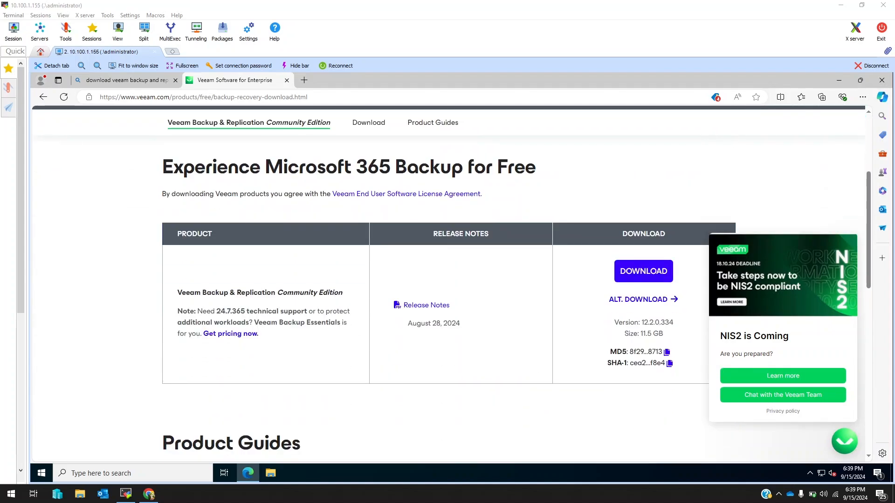
pyautogui.moveTo(178, 292); pyautogui.dragTo(347, 323)
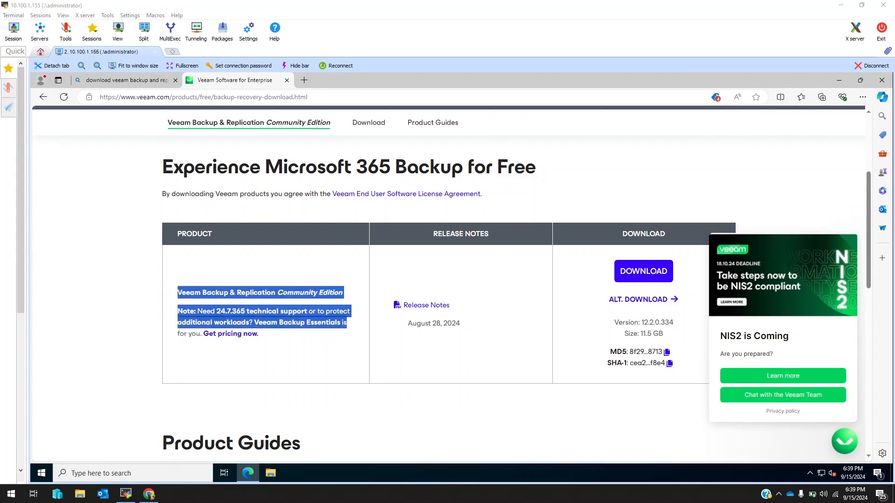
pyautogui.click(373, 319)
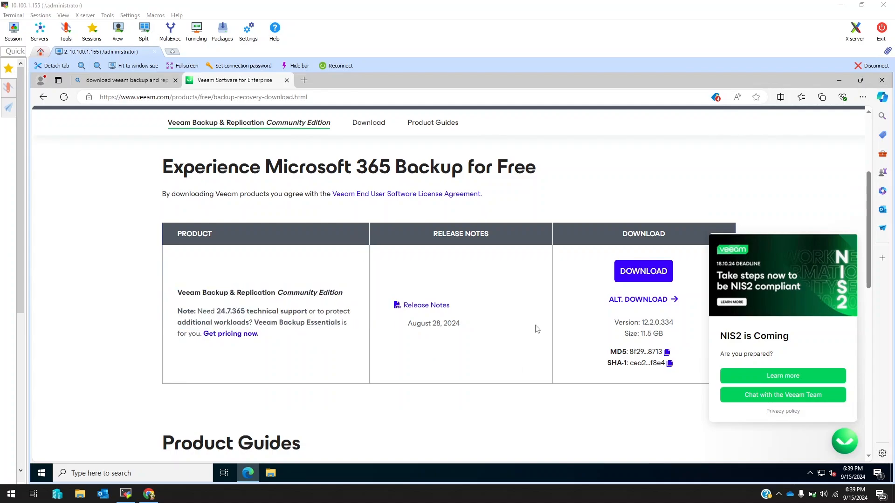
pyautogui.moveTo(619, 323); pyautogui.dragTo(669, 325)
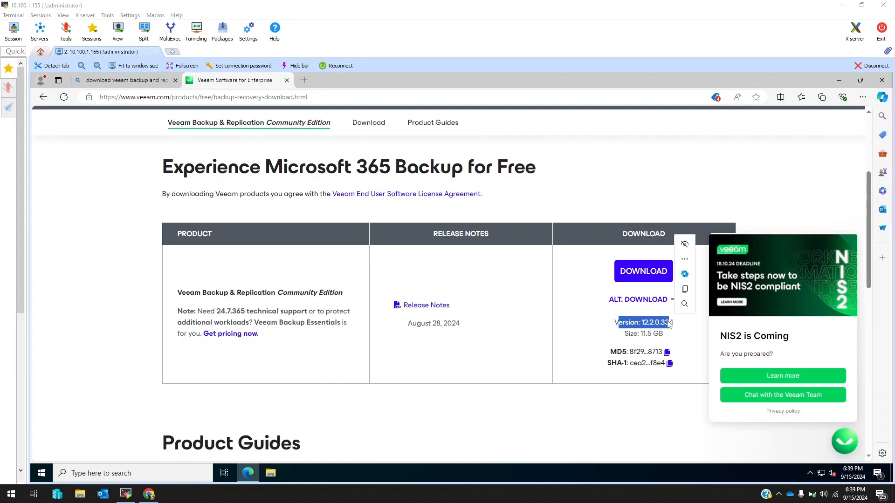
pyautogui.click(637, 273)
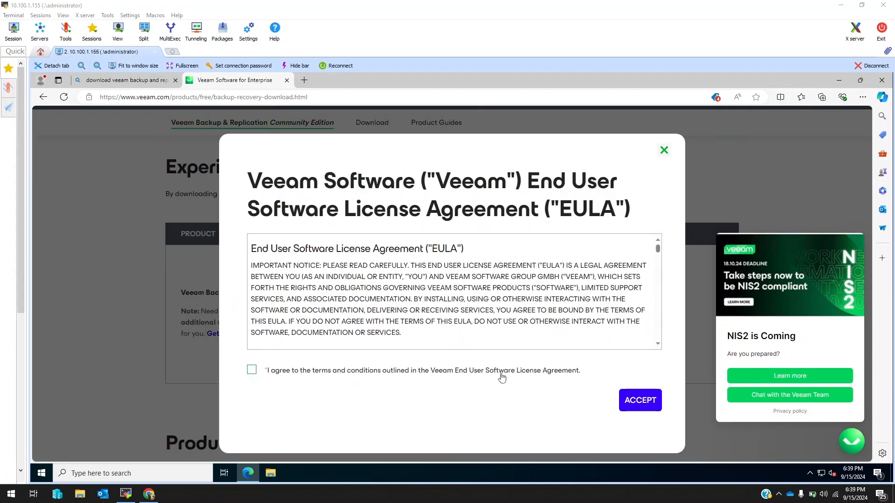
pyautogui.click(646, 401)
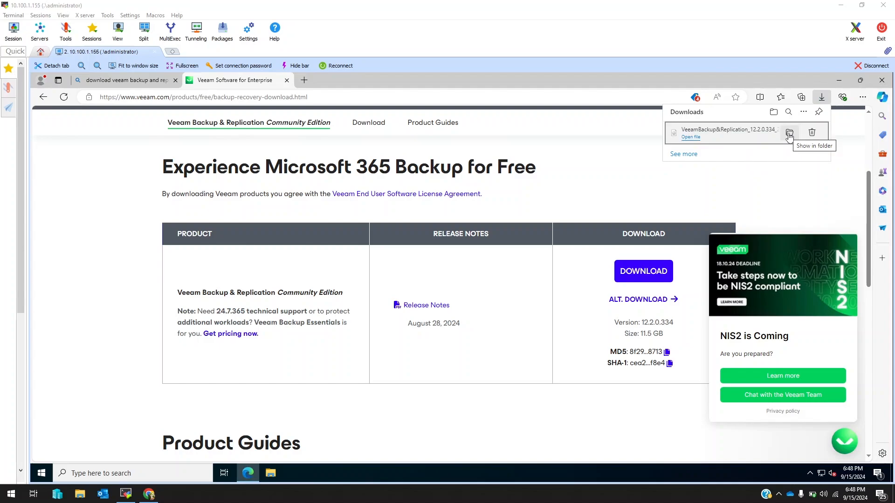
# Mount the downloaded Veeam ISO as drive E:, close Edge, and run Setup as administrator.
pyautogui.click(690, 137)
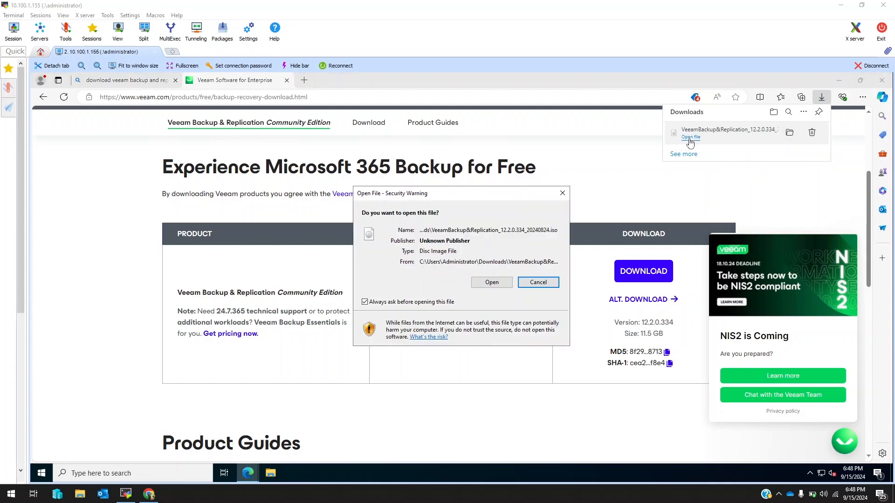
pyautogui.click(490, 283)
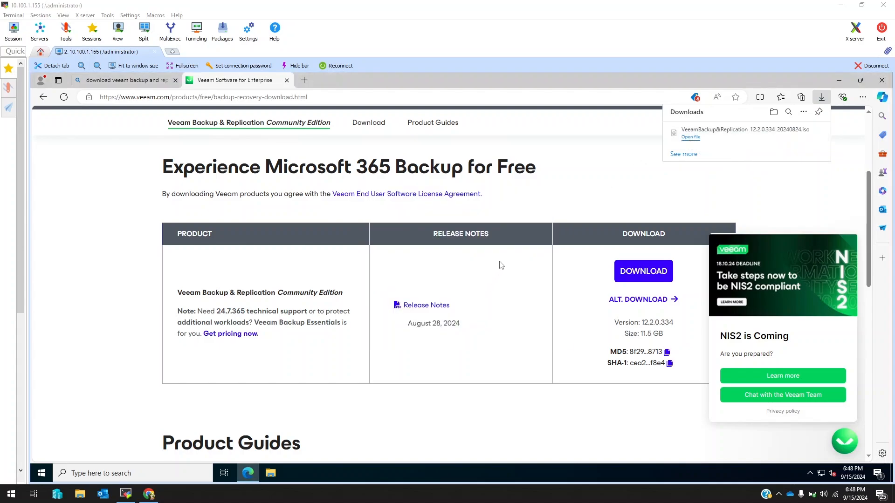
pyautogui.click(885, 81)
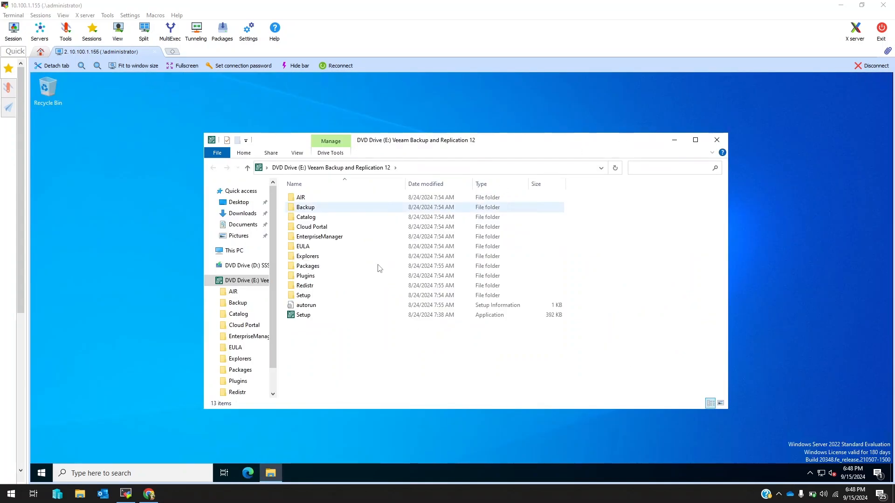
pyautogui.click(303, 316)
pyautogui.rightClick(303, 319)
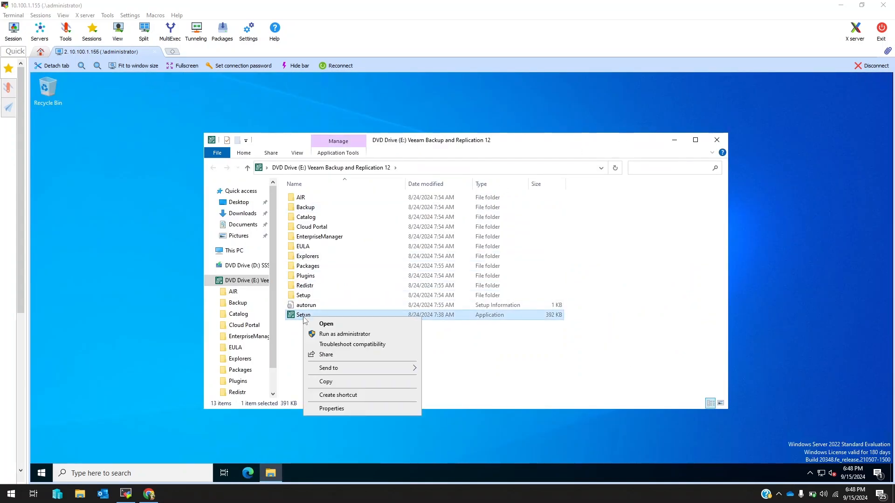
pyautogui.click(345, 334)
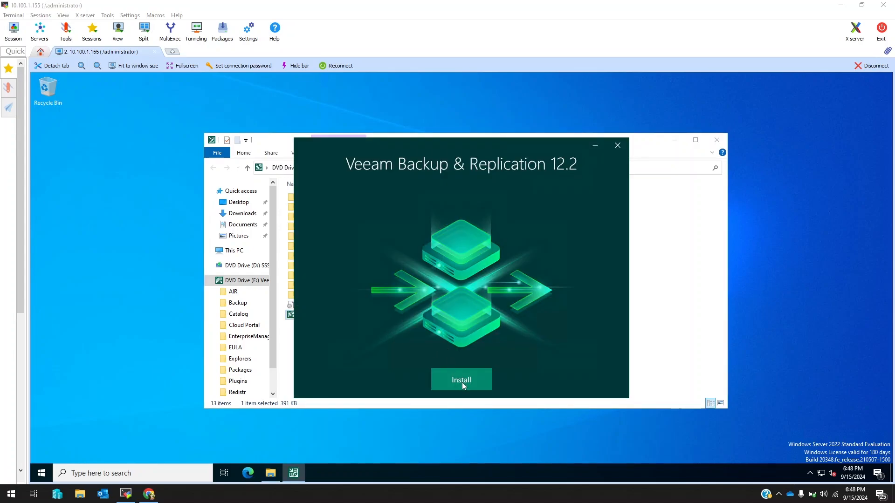
# Install Veeam Backup & Replication 12.2, accepting the licenses and keeping Community Edition and default settings.
pyautogui.click(462, 381)
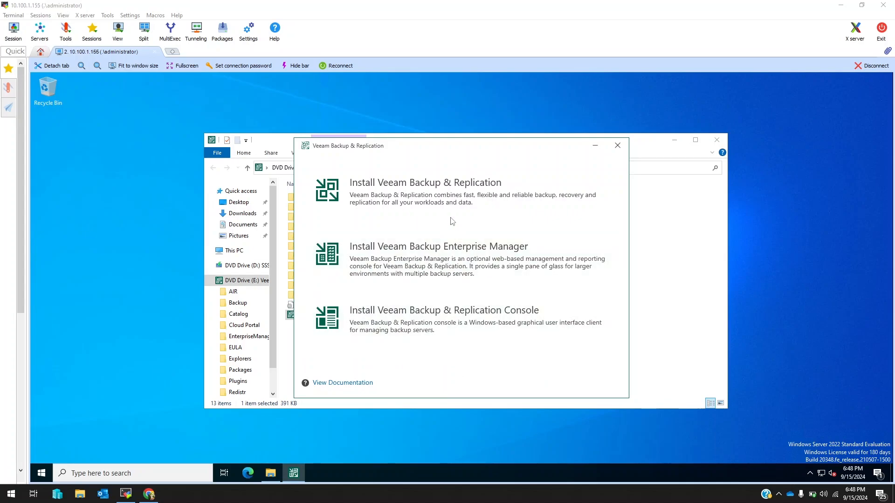
pyautogui.click(455, 206)
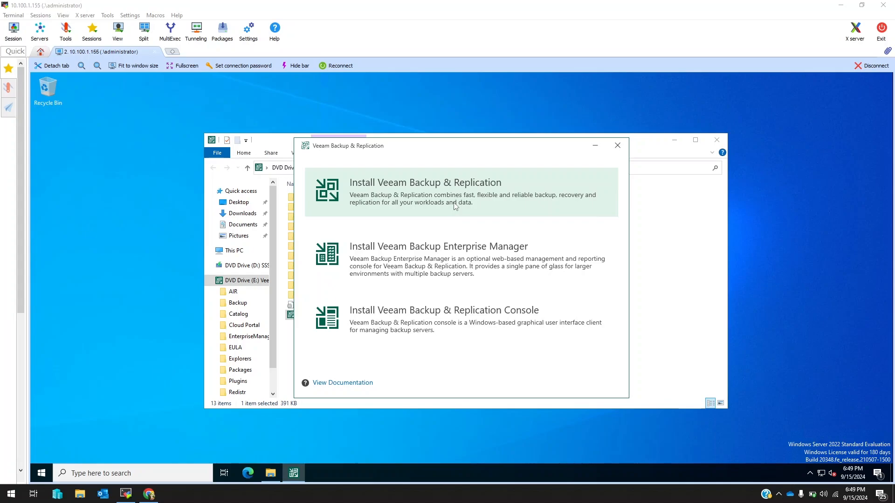
pyautogui.click(455, 206)
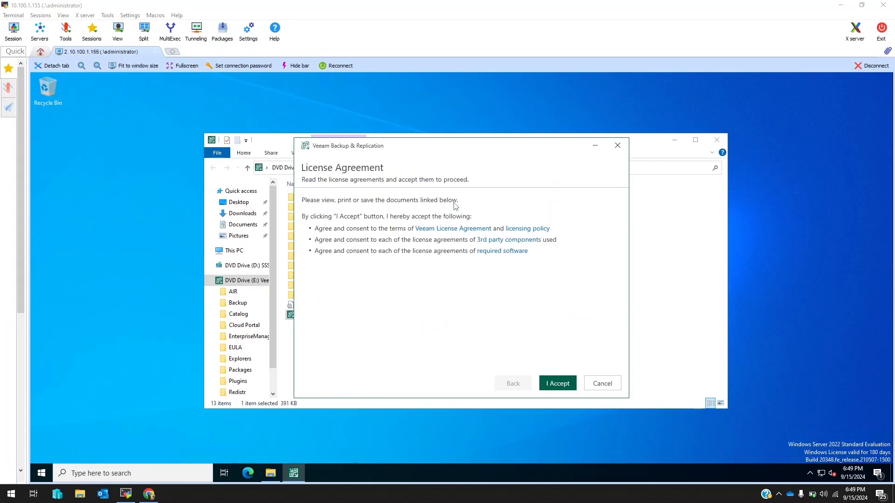
pyautogui.click(559, 384)
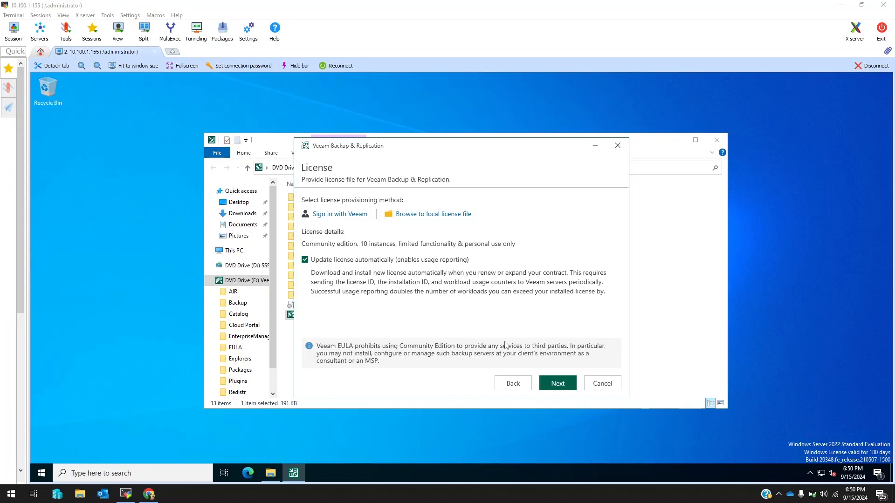
pyautogui.click(558, 384)
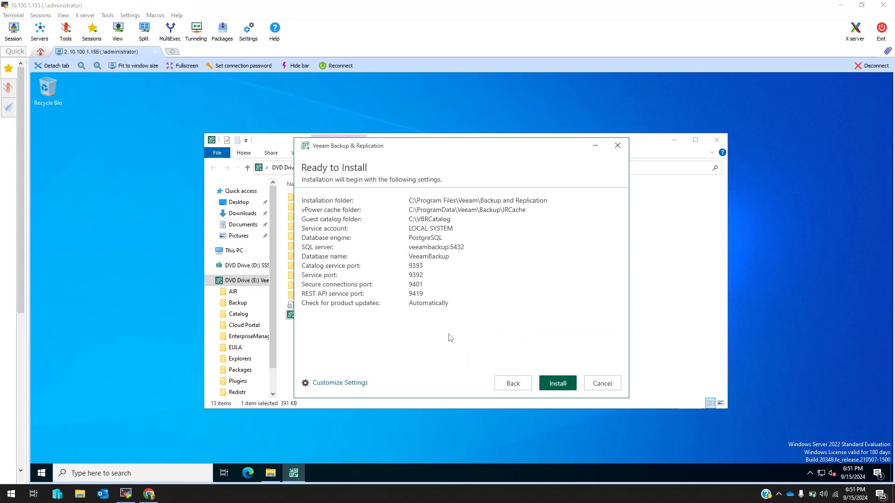
pyautogui.click(558, 383)
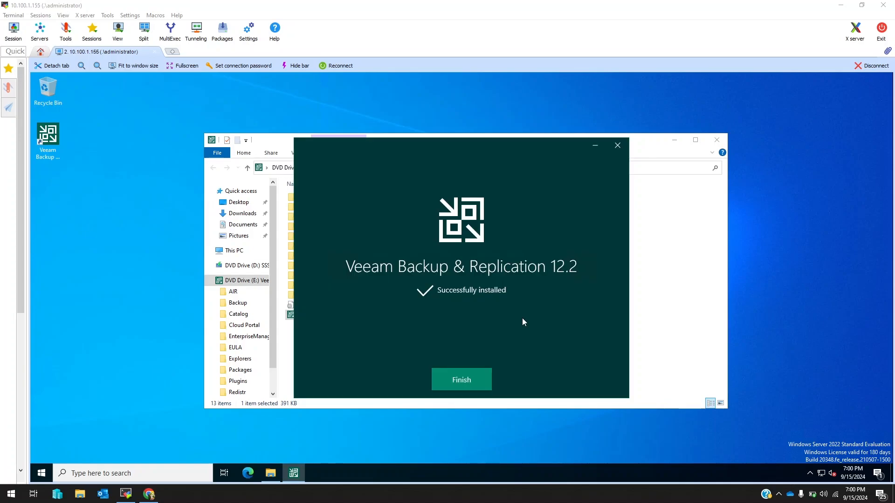
# Close the installer, launch the Veeam console, connect to localhost, and maximize the window.
pyautogui.click(461, 381)
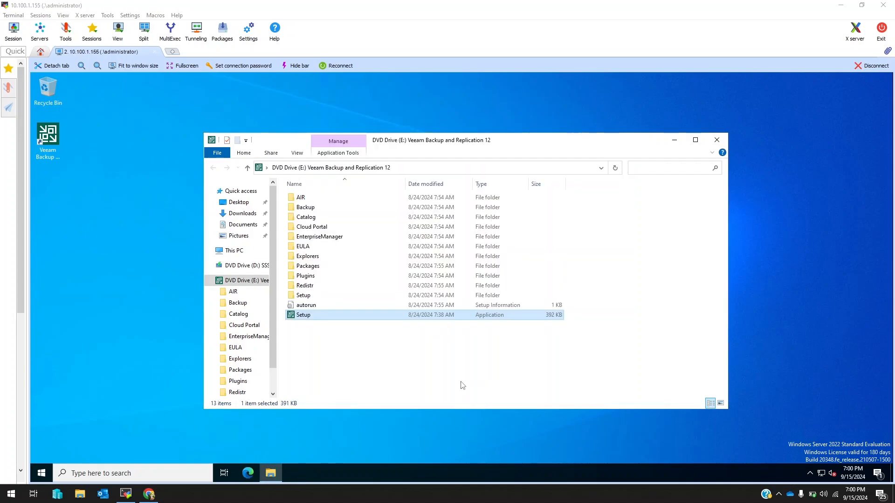
pyautogui.click(47, 141)
pyautogui.doubleClick(47, 141)
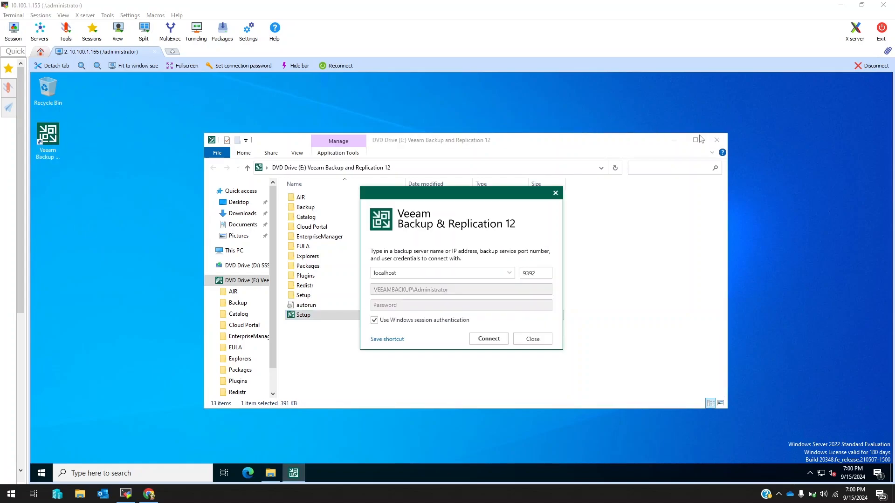
pyautogui.click(716, 140)
pyautogui.click(488, 340)
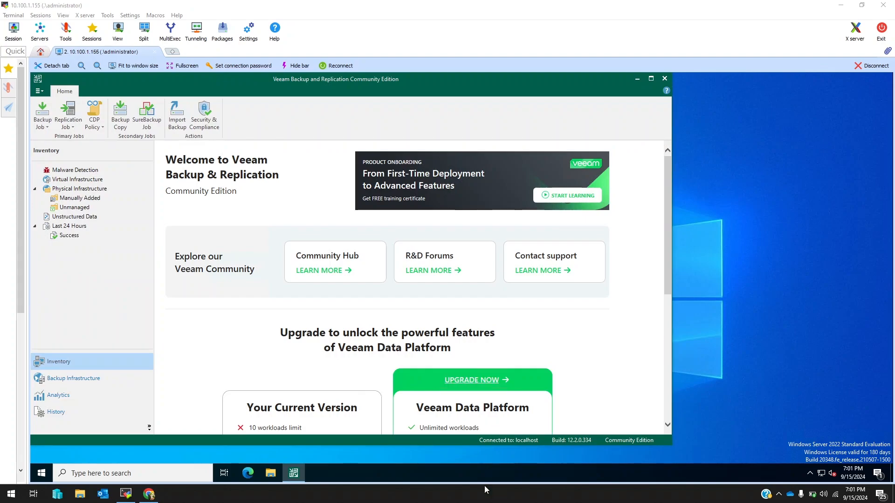
pyautogui.scroll(-3, 423, 395)
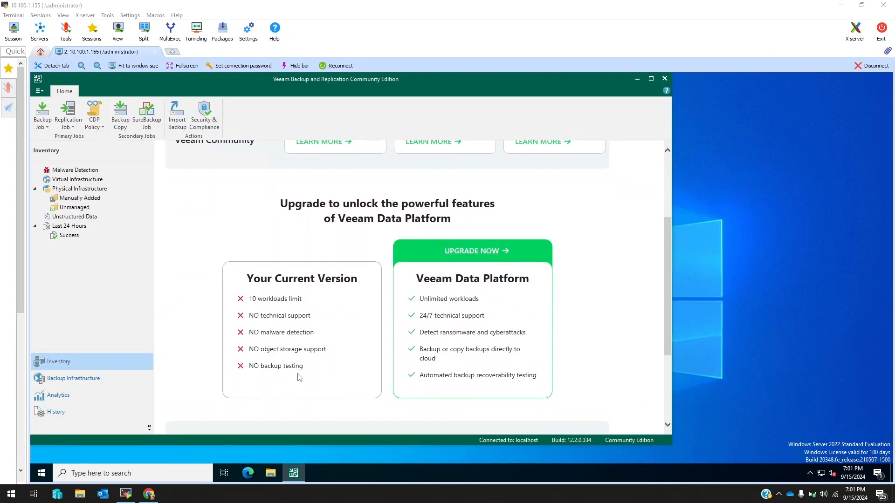
pyautogui.click(651, 79)
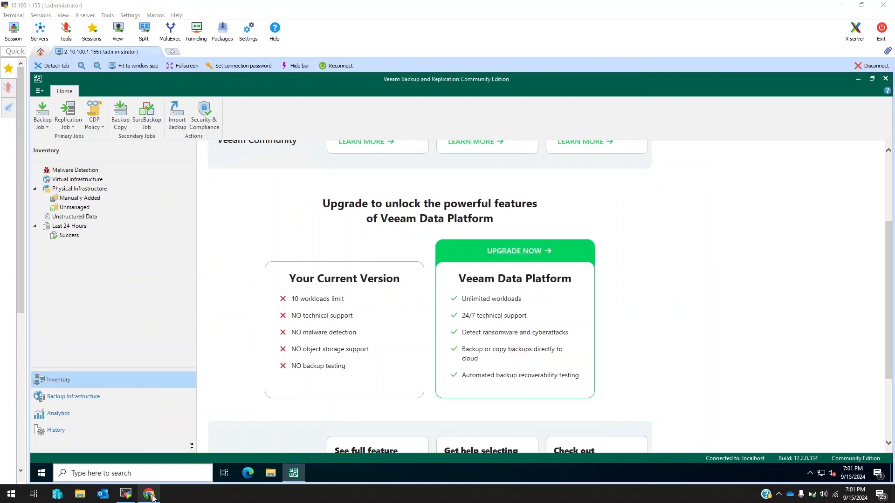
pyautogui.click(149, 494)
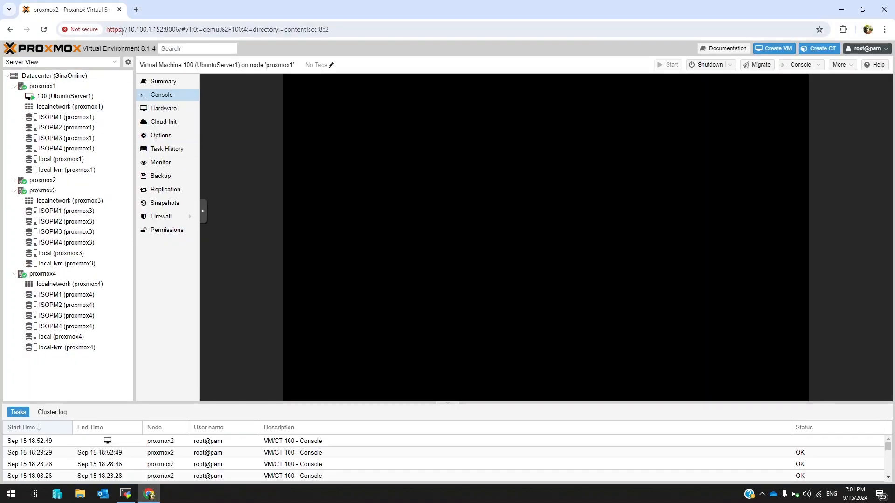
# Check proxmox1's Disks > Directory list showing /mnt/pve/ISOPM1, then return to the Veeam console.
pyautogui.click(60, 86)
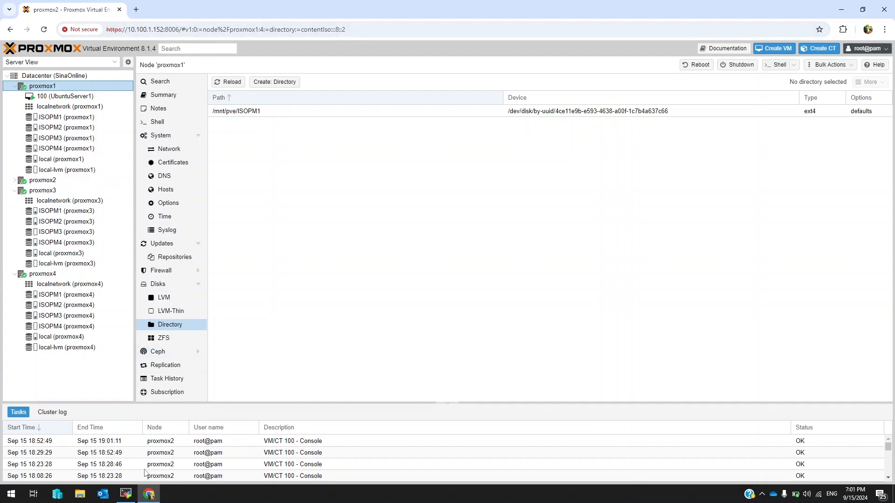
pyautogui.click(149, 498)
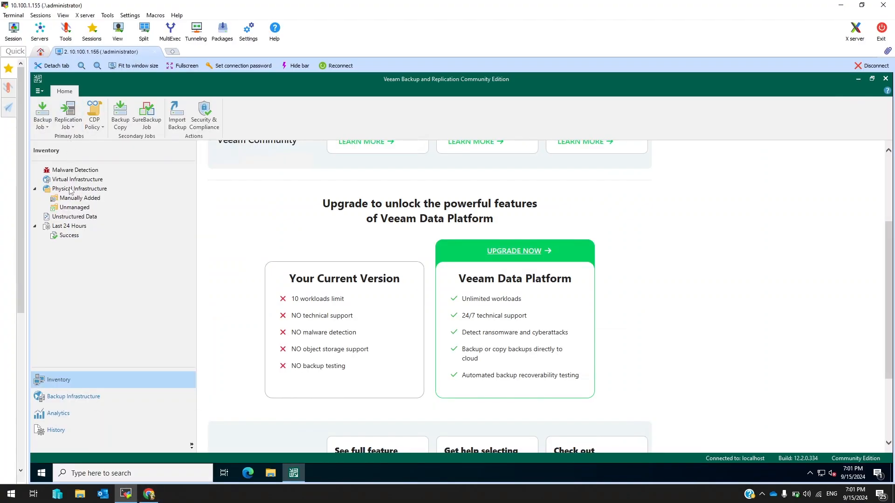
# Show Backup Repositories, only the Default Backup Repository at C:\Backup, and search Windows for diskmgmt.msc.
pyautogui.click(70, 399)
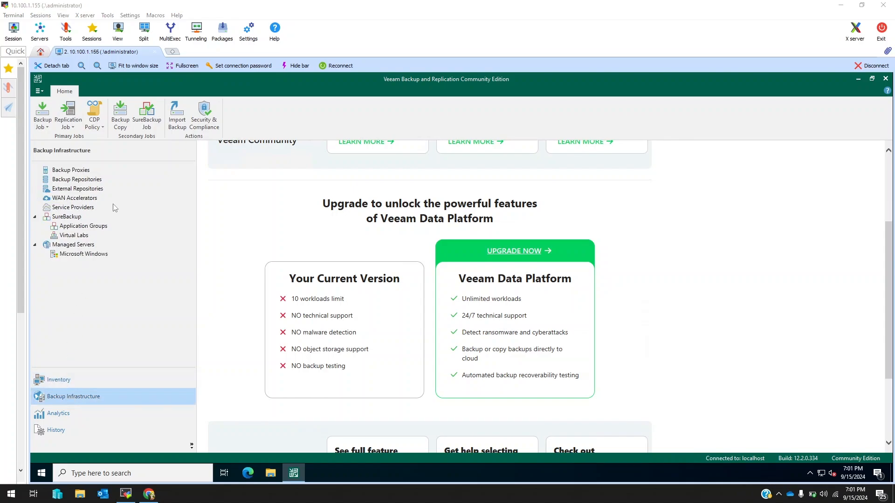
pyautogui.click(78, 182)
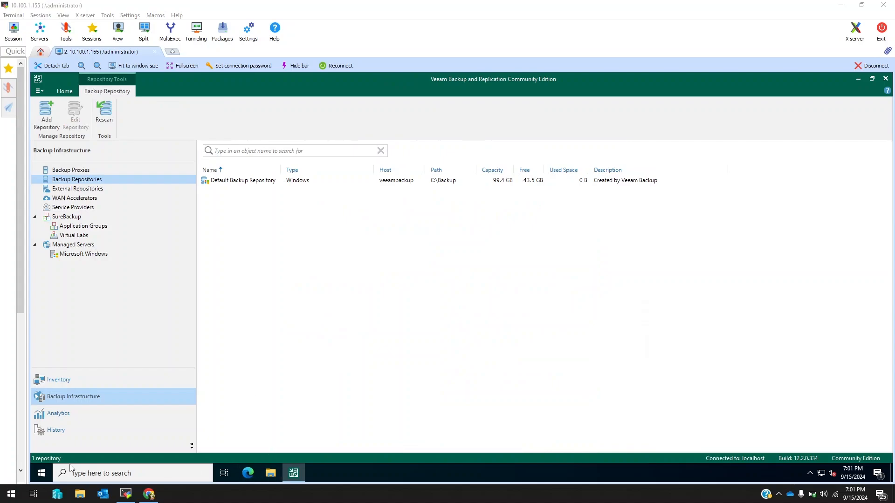
pyautogui.click(47, 473)
pyautogui.write('diskmgmt.msc')
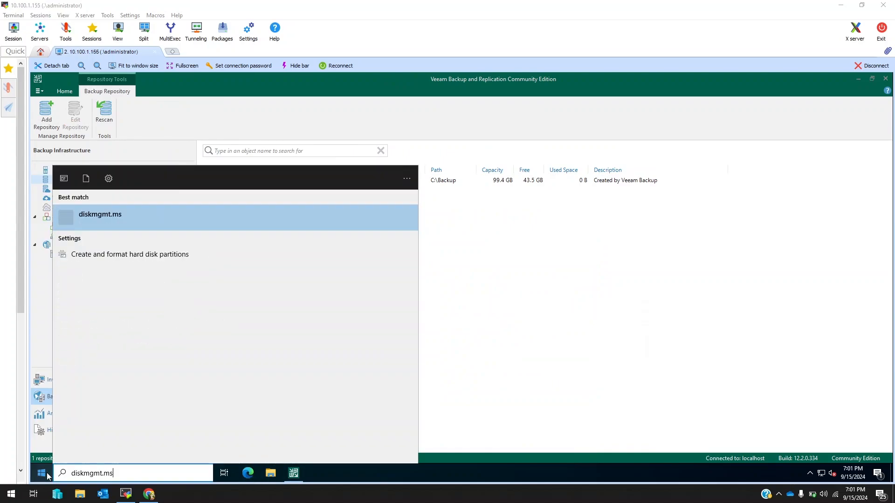
# Open Disk Management and bring the offline 500 GB Disk 1 online.
pyautogui.press('Return')
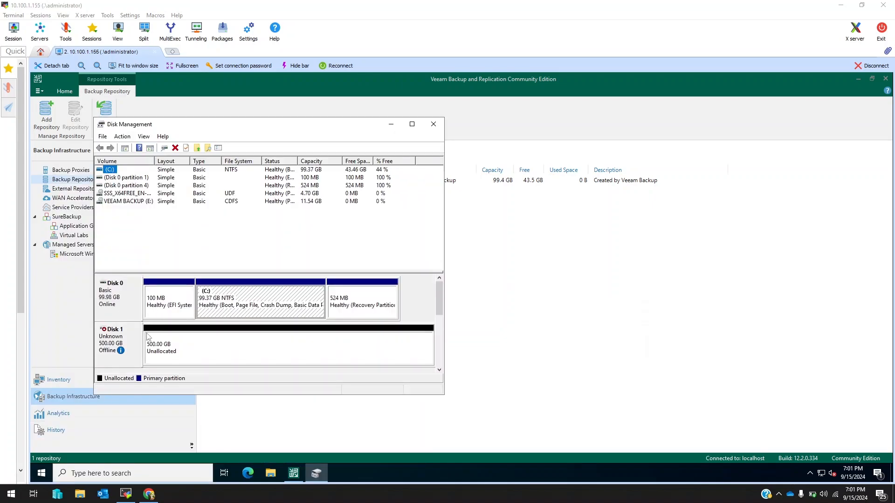
pyautogui.rightClick(120, 342)
pyautogui.click(139, 350)
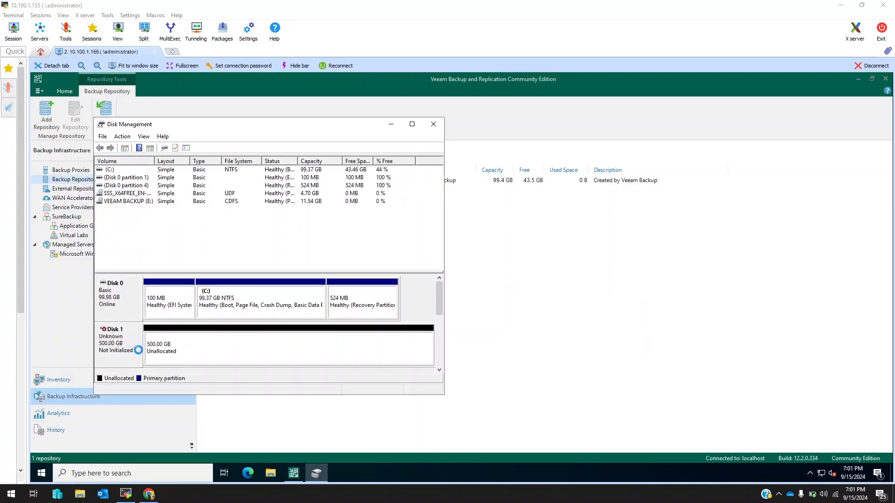
pyautogui.rightClick(236, 355)
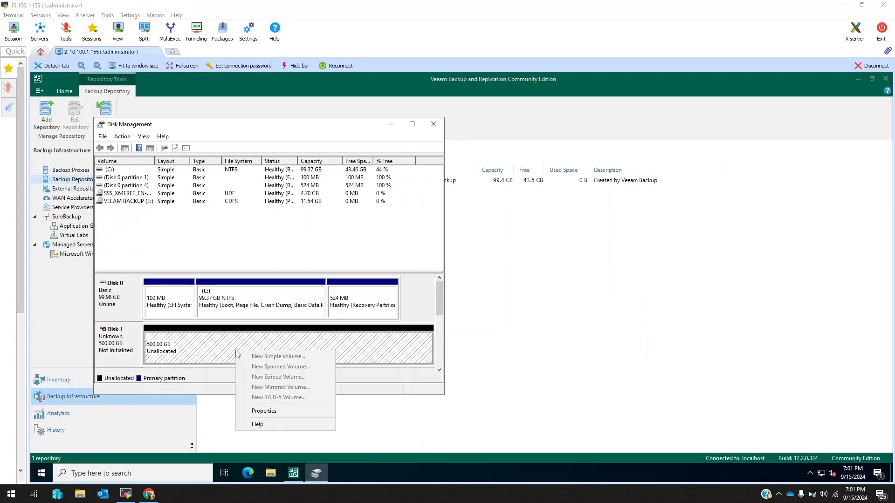
pyautogui.press('Escape')
# Initialize Disk 1 with the GPT partition style.
pyautogui.rightClick(124, 346)
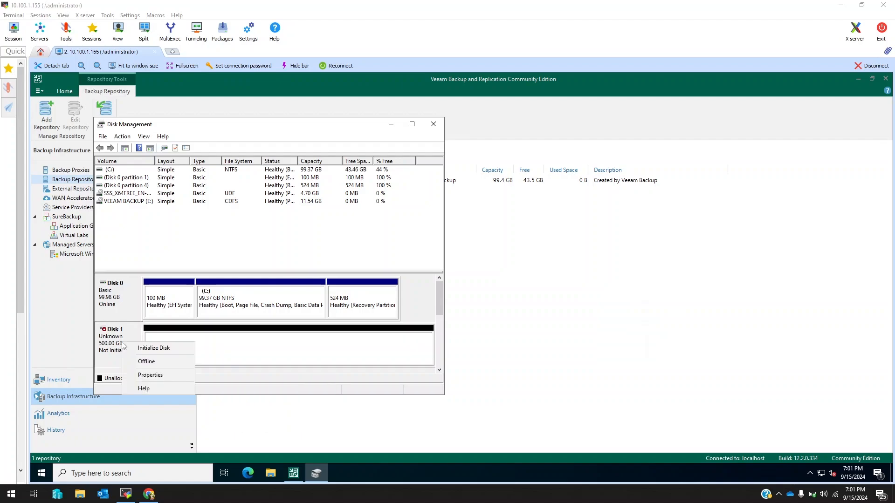
pyautogui.click(142, 348)
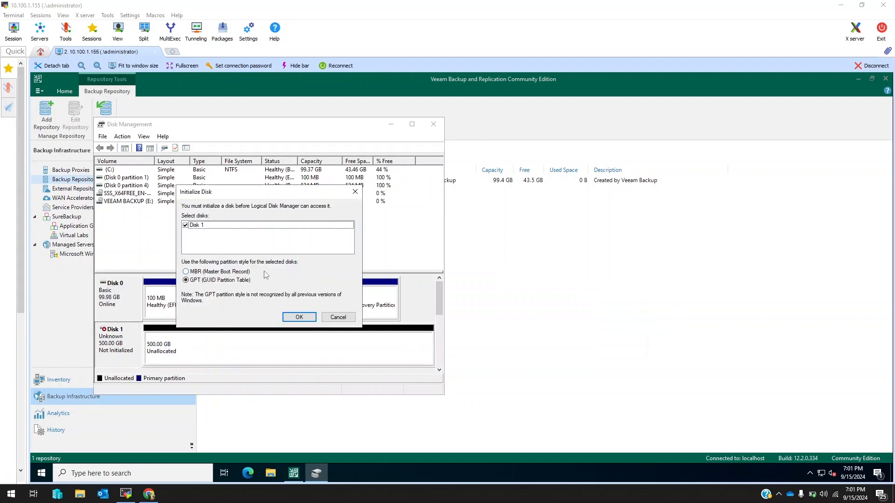
pyautogui.click(292, 318)
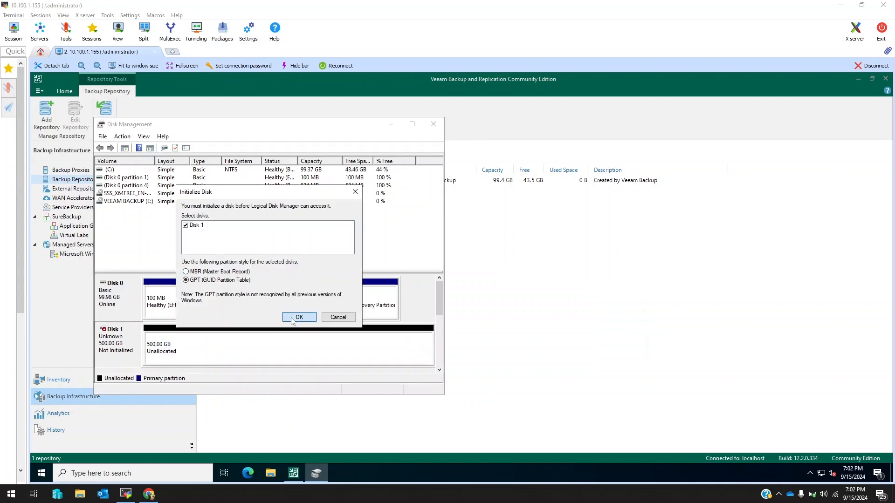
pyautogui.rightClick(188, 351)
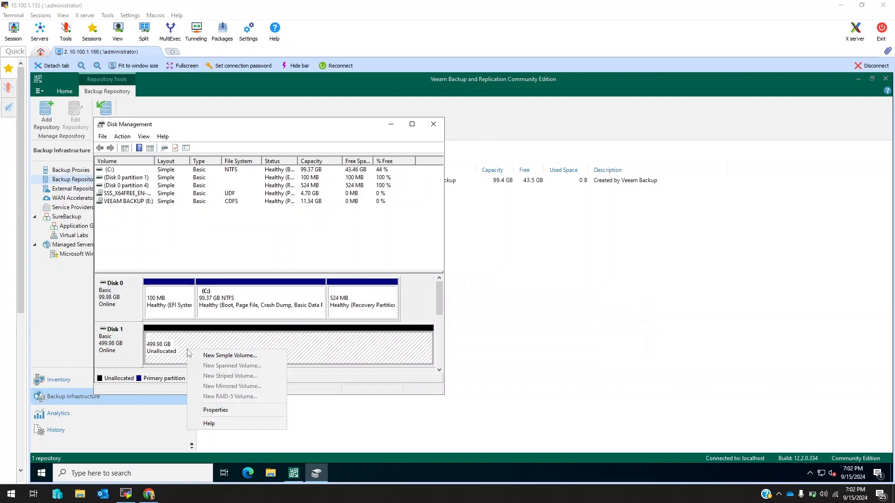
# Start a new simple volume on Disk 1 with default size and letter, formatted ReFS.
pyautogui.click(206, 357)
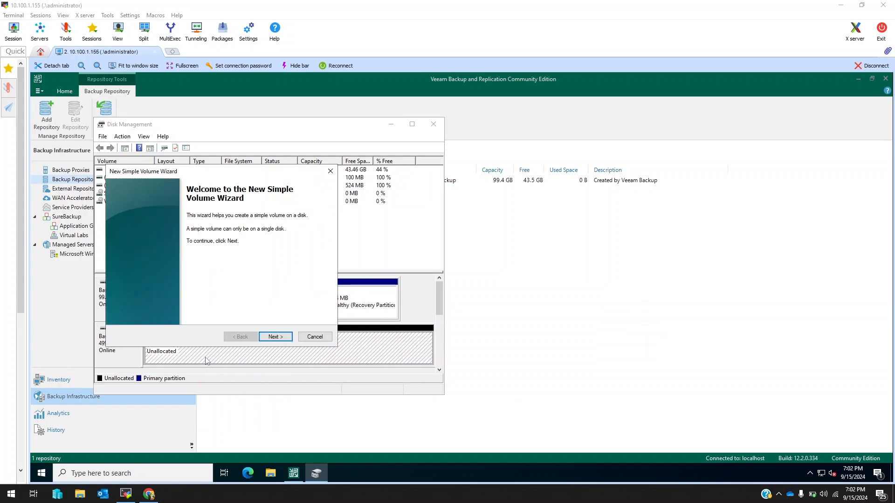
pyautogui.click(281, 339)
pyautogui.click(276, 336)
pyautogui.click(275, 336)
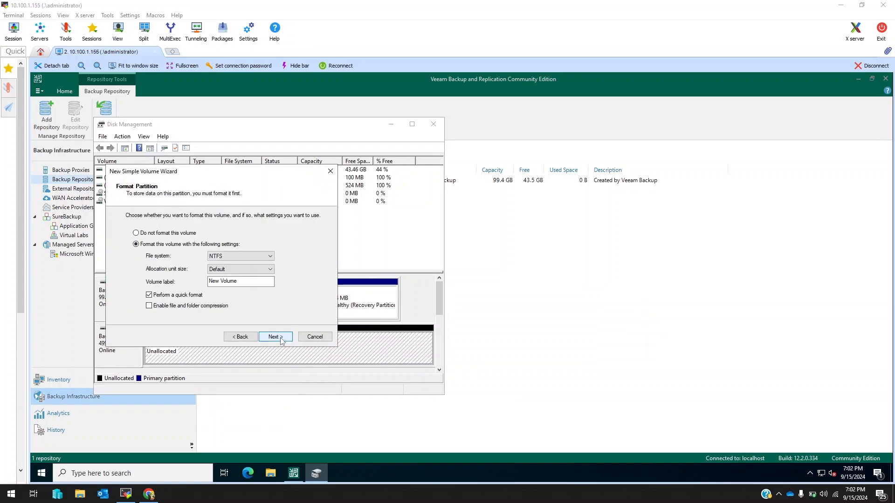
pyautogui.click(256, 259)
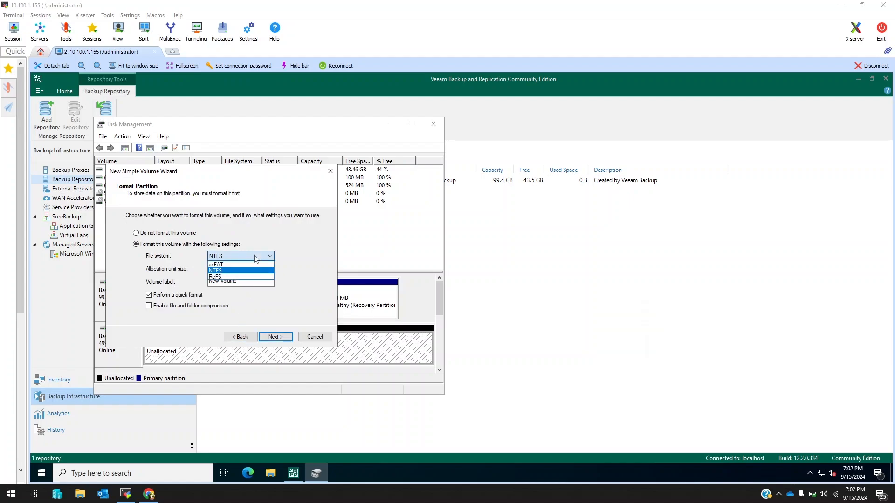
pyautogui.click(237, 276)
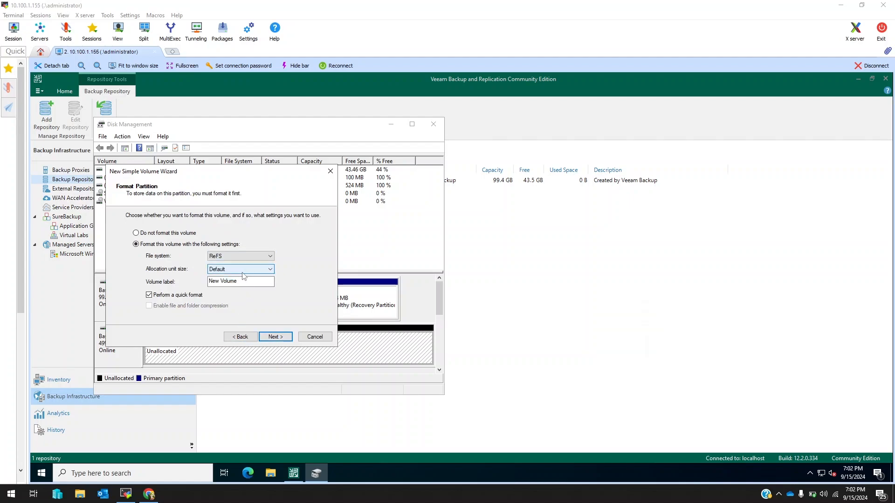
# Label the volume 'Backups', create it, and close Disk Management.
pyautogui.moveTo(254, 282); pyautogui.dragTo(192, 286)
pyautogui.write('BackUps')
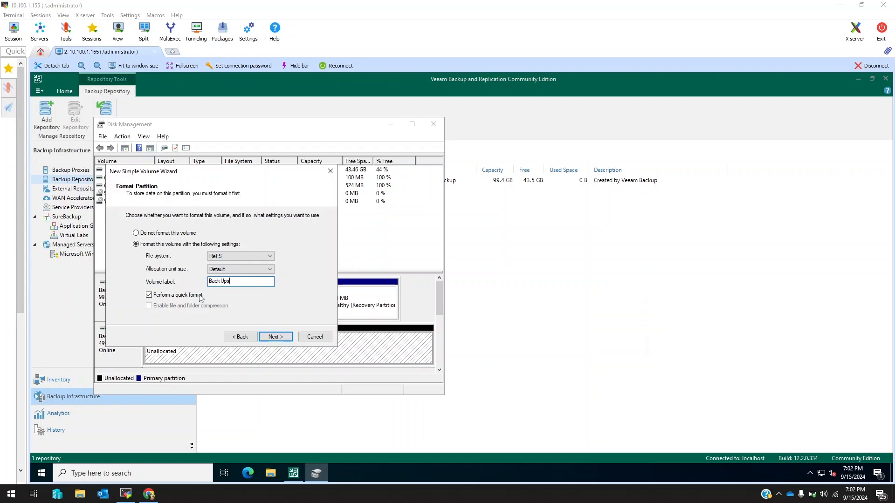
pyautogui.write('acu')
pyautogui.press('BackSpace')
pyautogui.press('BackSpace')
pyautogui.press('BackSpace')
pyautogui.press('BackSpace')
pyautogui.press('BackSpace')
pyautogui.press('BackSpace')
pyautogui.write('Ba')
pyautogui.click(279, 337)
pyautogui.click(276, 336)
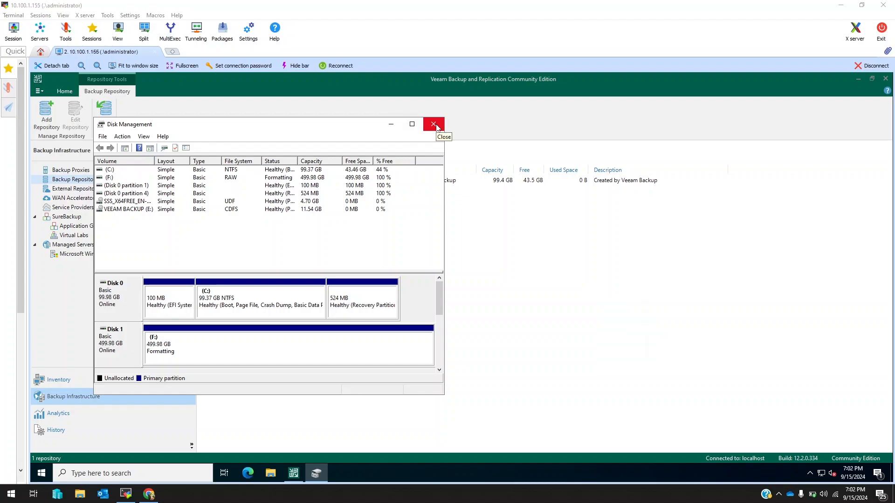
pyautogui.click(433, 125)
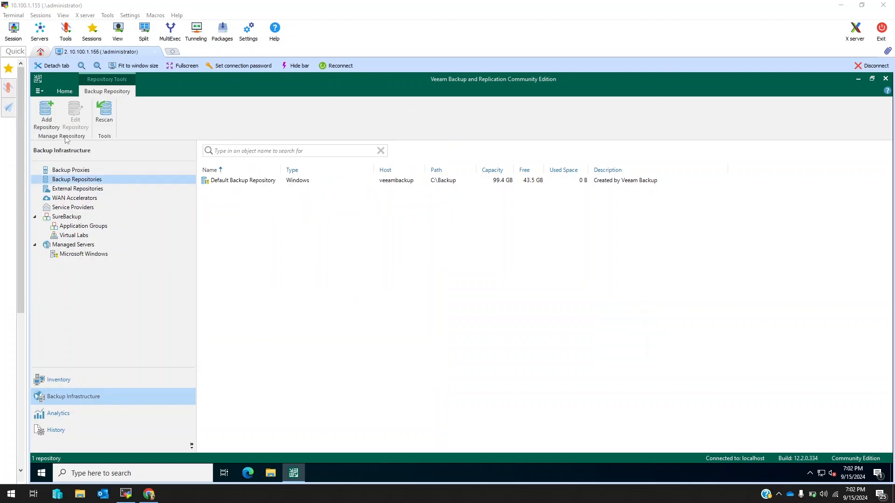
# Add a direct-attached Microsoft Windows repository named 'Backups Repo'.
pyautogui.click(45, 114)
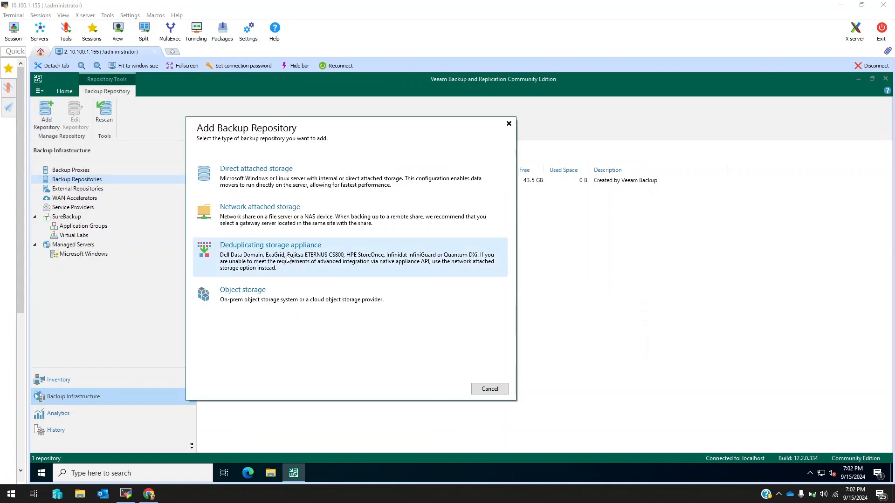
pyautogui.click(285, 180)
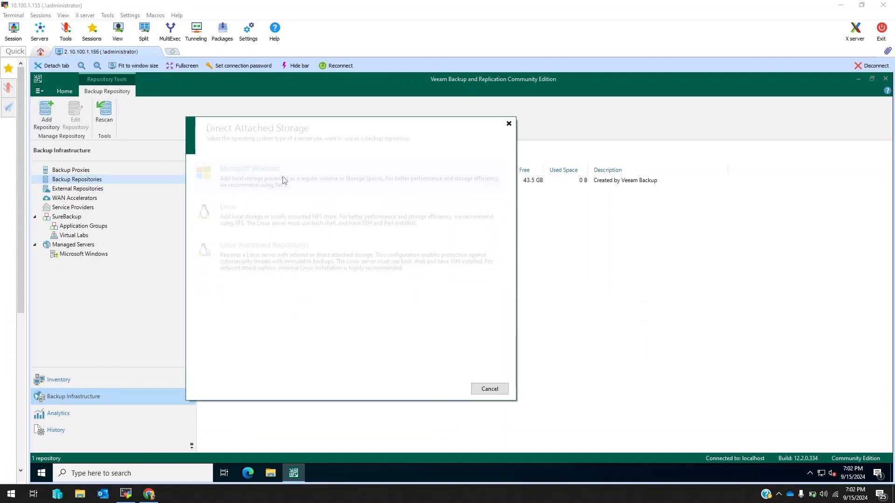
pyautogui.click(305, 183)
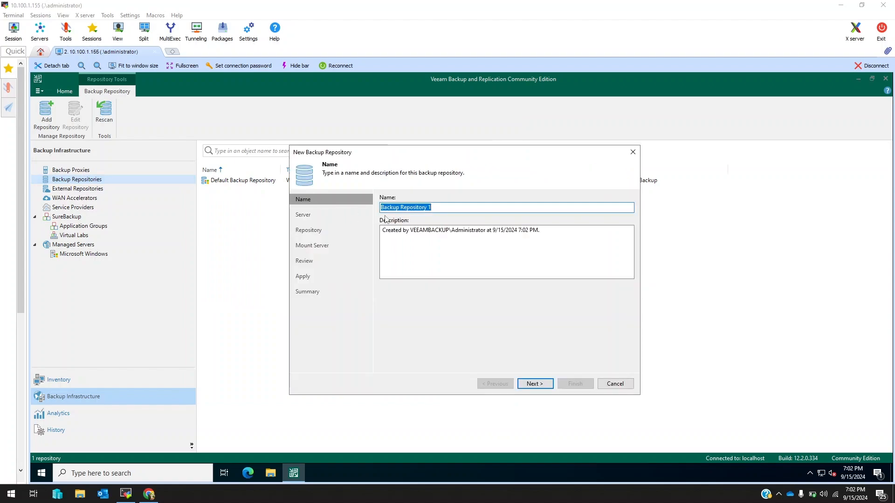
pyautogui.write('Ba')
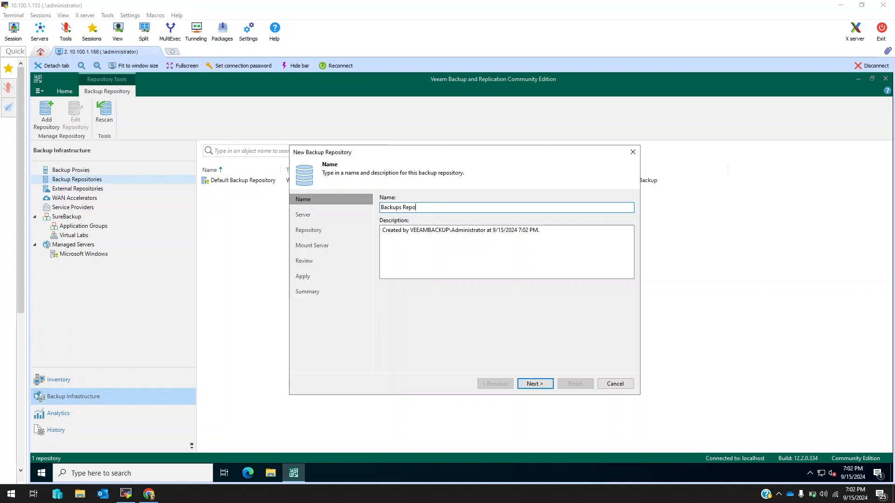
# Browse the server's drives for the repository folder, finding only C:, D:, E:, then open File Explorer.
pyautogui.click(535, 384)
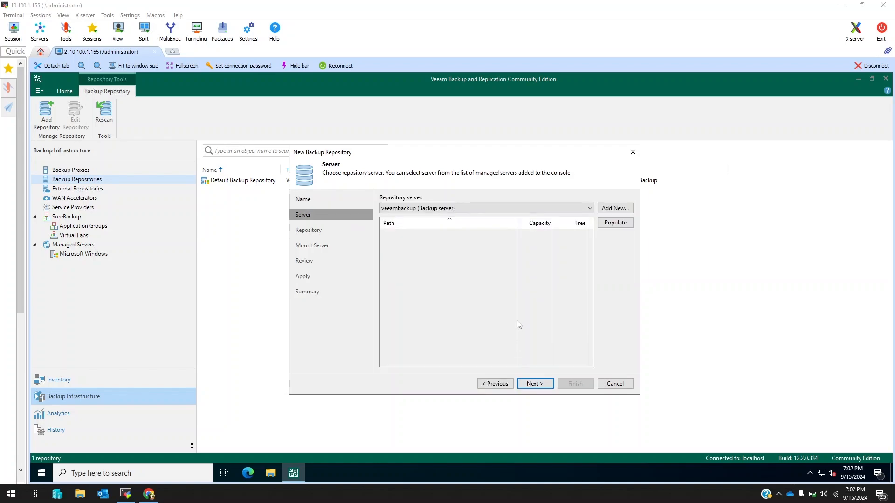
pyautogui.click(536, 384)
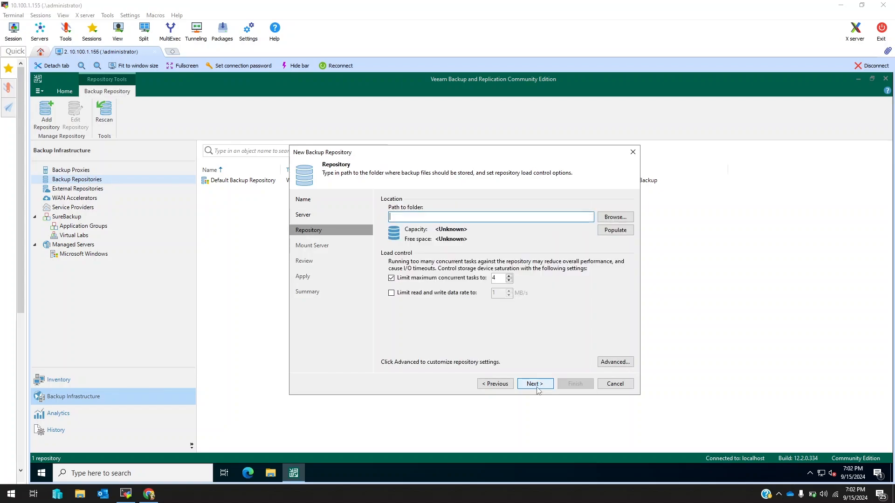
pyautogui.click(619, 221)
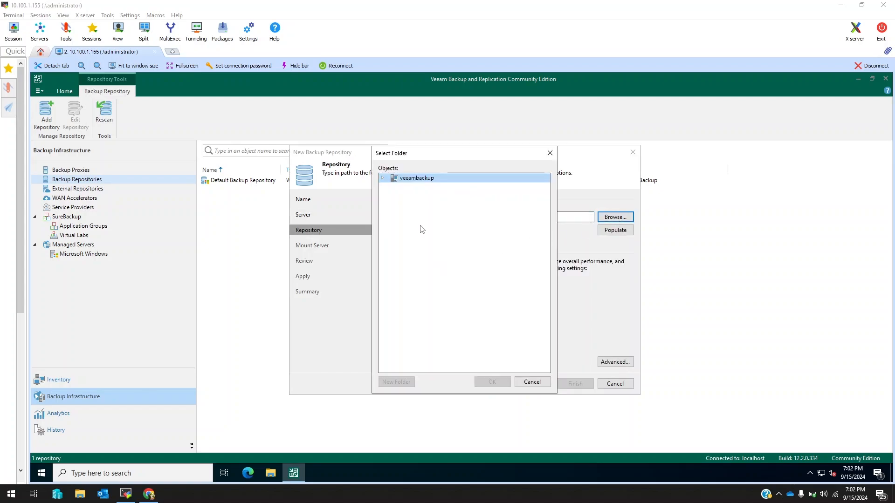
pyautogui.click(383, 178)
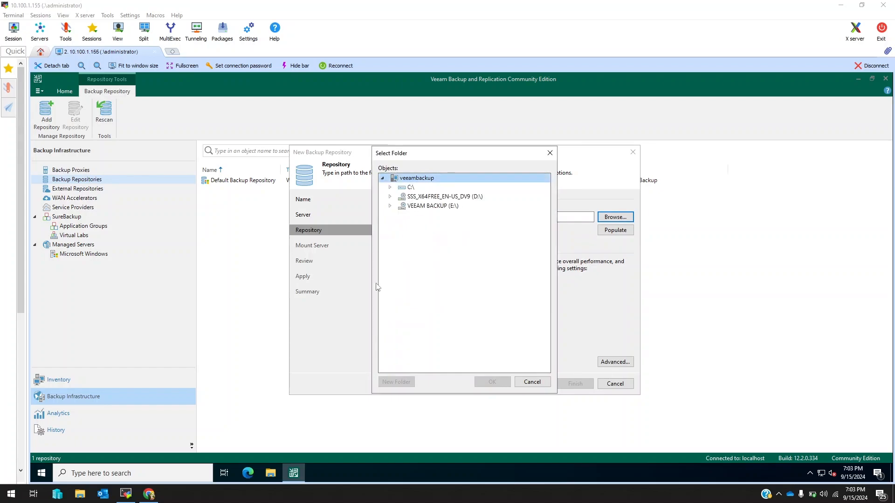
pyautogui.click(271, 474)
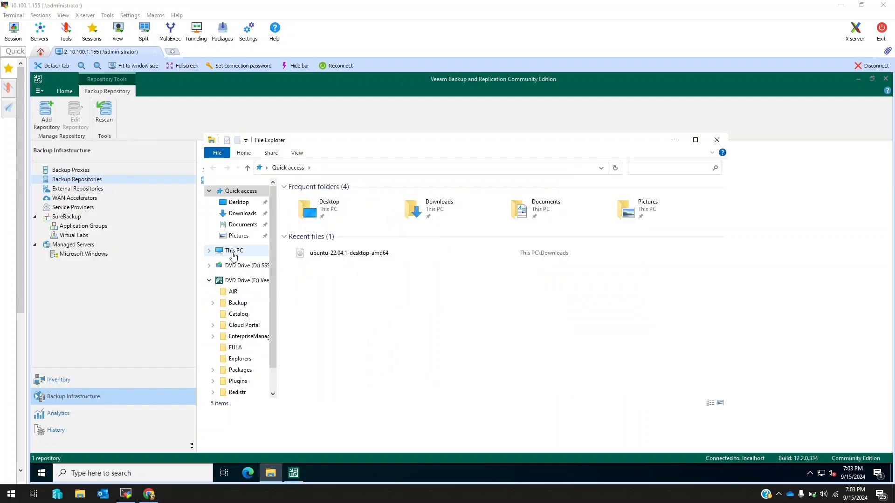
# Check This PC for the new drive, then launch diskmgmt.msc from Start search.
pyautogui.click(235, 251)
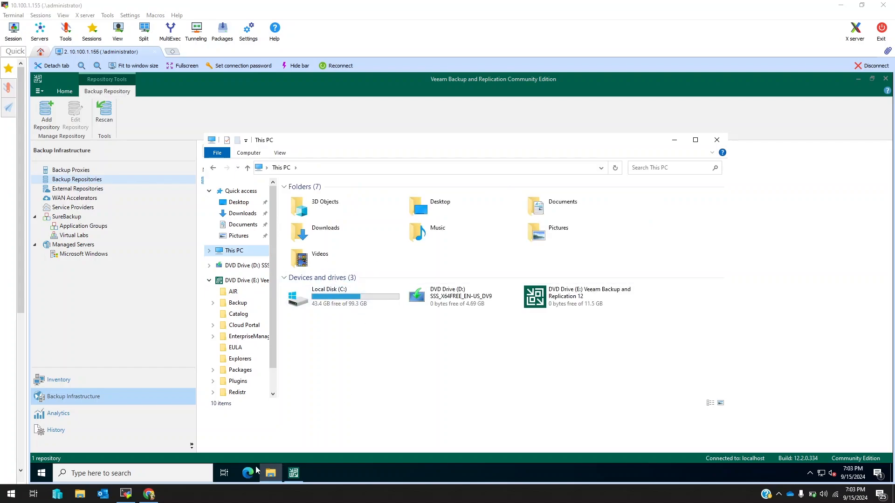
pyautogui.click(41, 475)
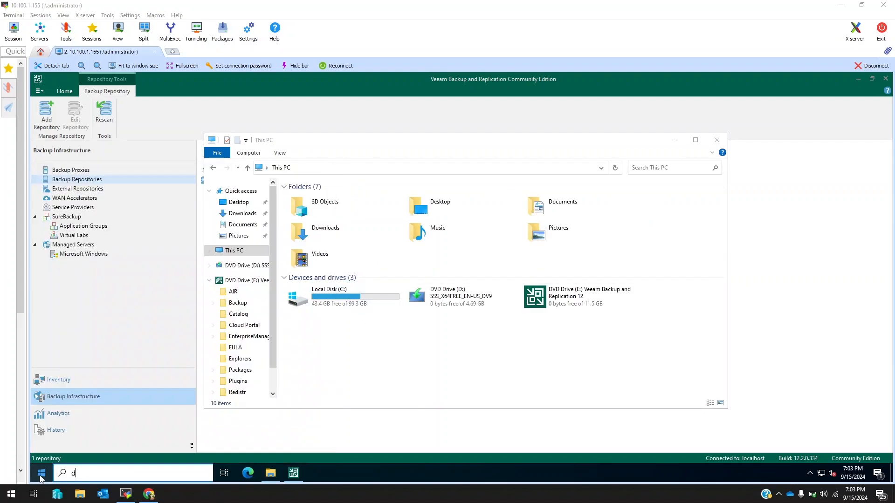
pyautogui.write('diskmg')
pyautogui.write('.msc')
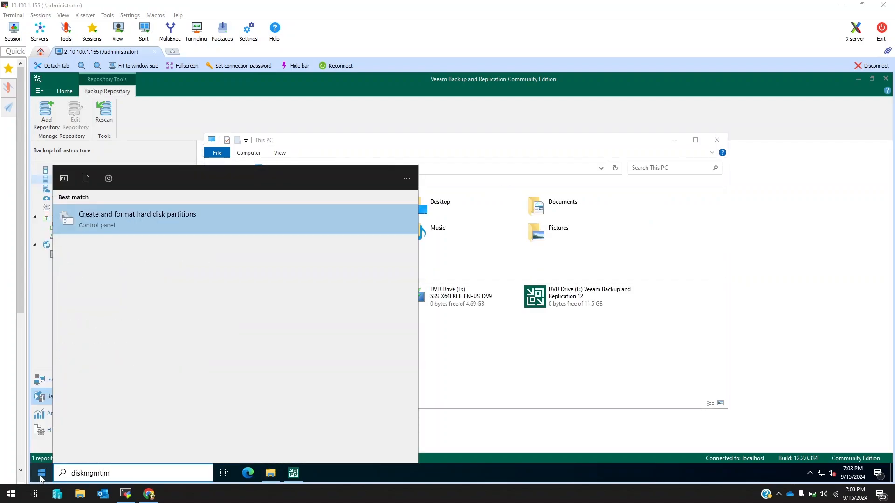
pyautogui.press('Return')
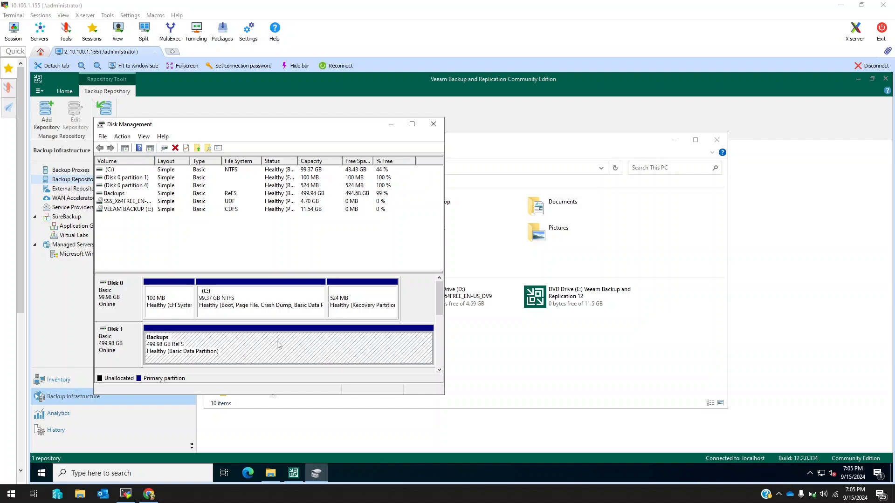
# Assign drive letter F: to the 499.98 GB Backups ReFS volume.
pyautogui.click(505, 362)
pyautogui.click(187, 346)
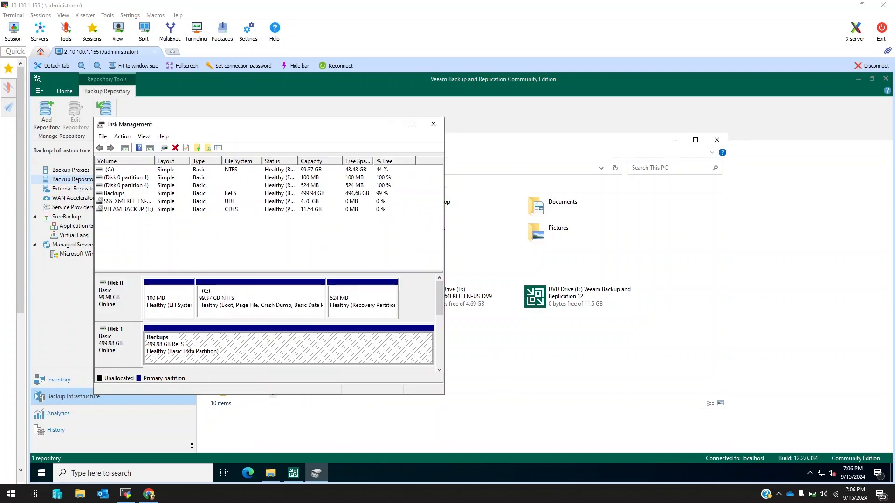
pyautogui.rightClick(186, 346)
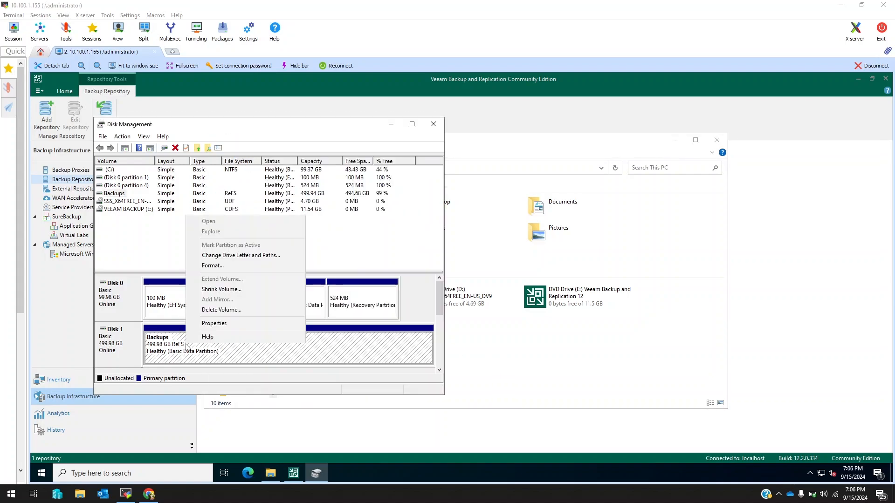
pyautogui.click(254, 256)
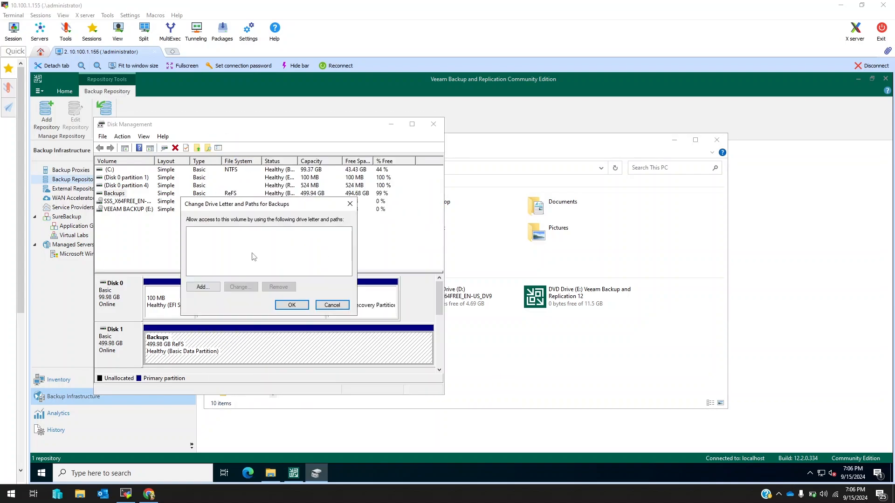
pyautogui.click(203, 290)
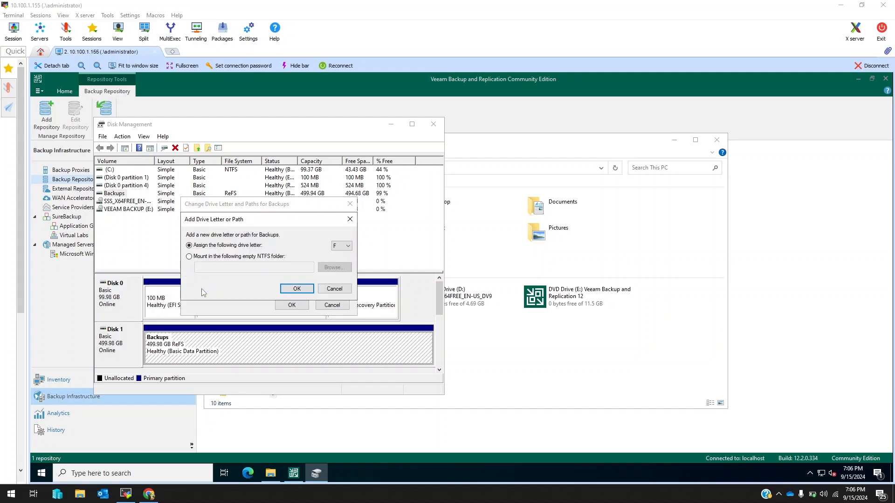
pyautogui.click(296, 289)
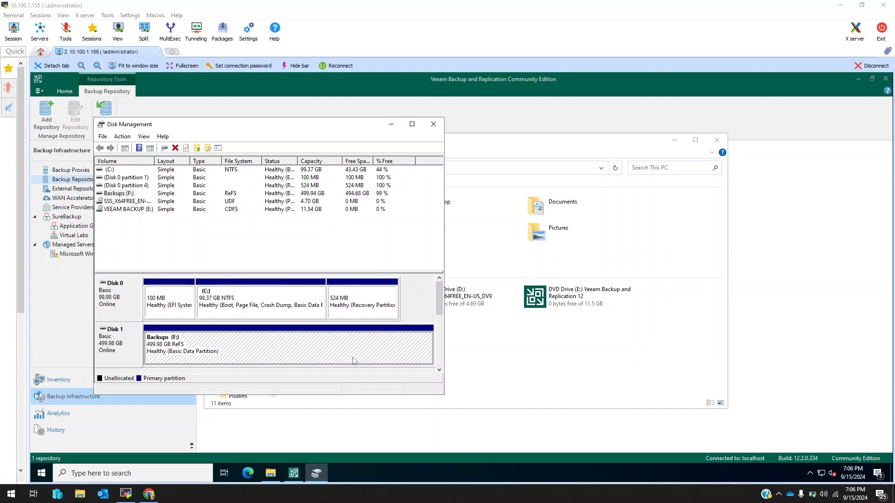
pyautogui.click(489, 358)
# Set the repository path to Backups (F:\) and continue, triggering the 4 KB cluster warning.
pyautogui.click(335, 331)
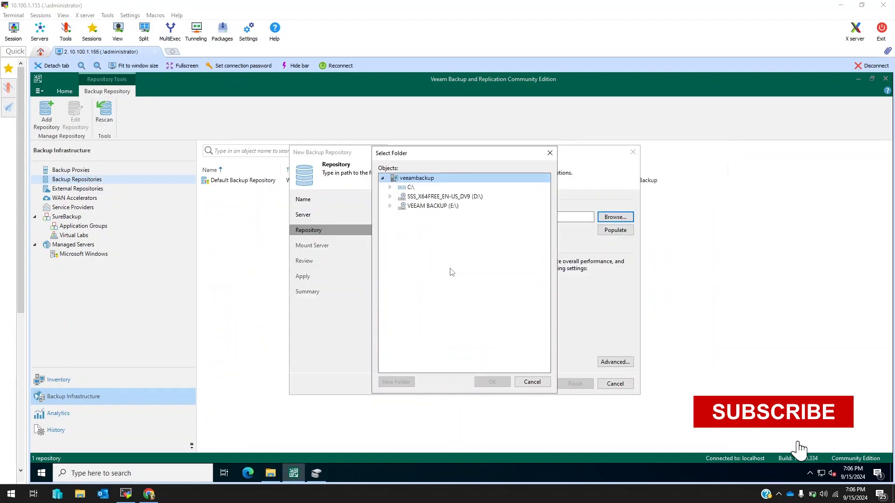
pyautogui.click(532, 382)
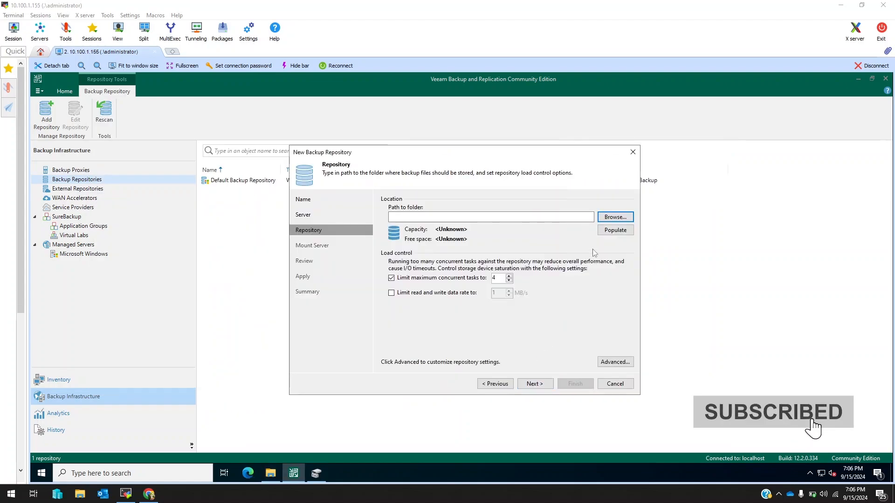
pyautogui.click(613, 218)
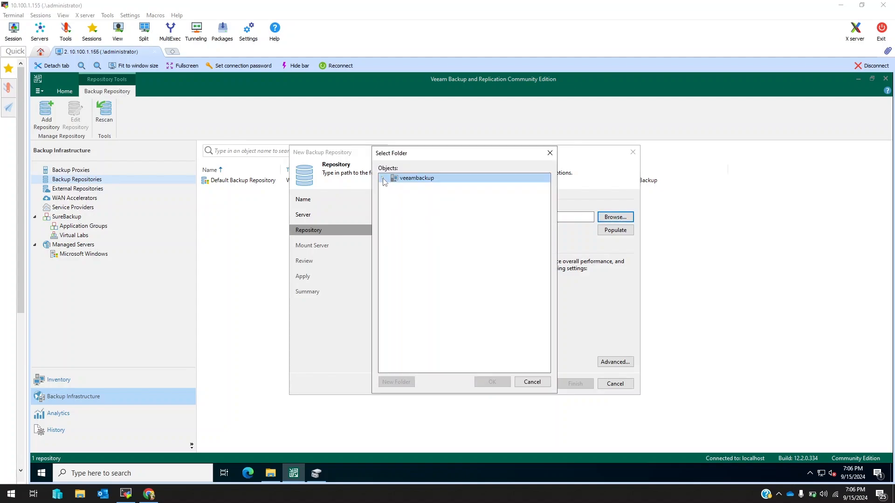
pyautogui.click(383, 179)
pyautogui.click(429, 218)
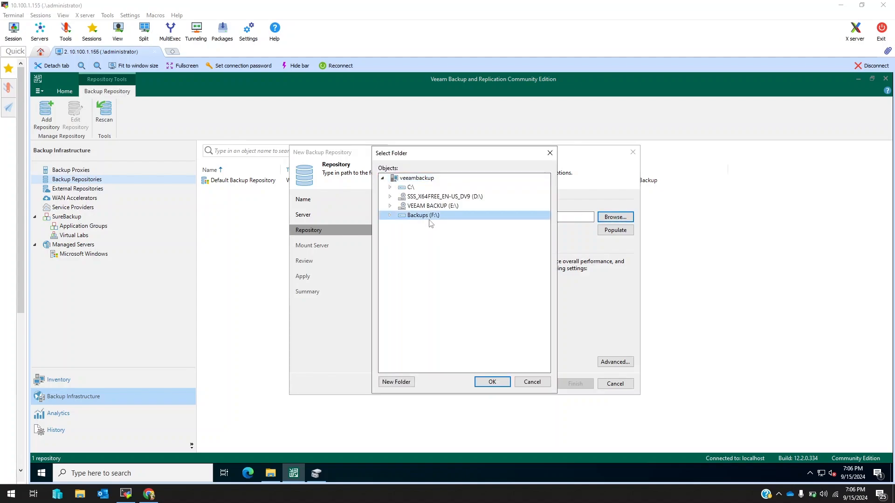
pyautogui.click(490, 381)
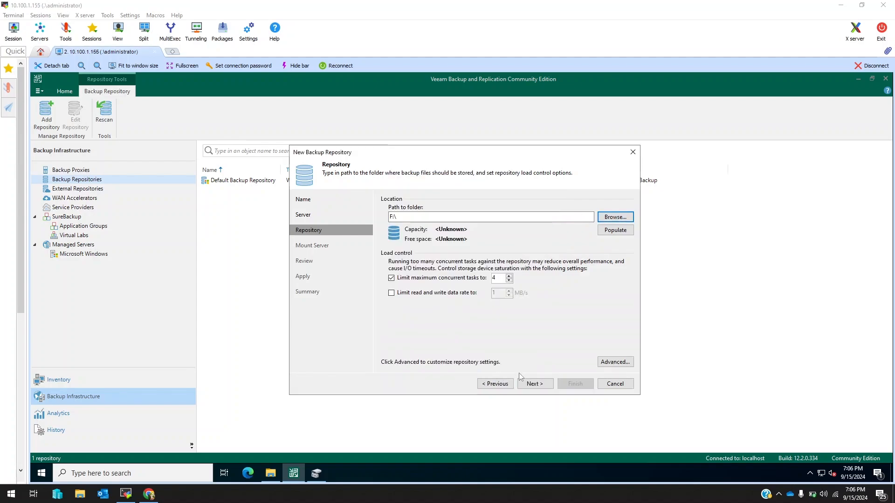
pyautogui.click(540, 389)
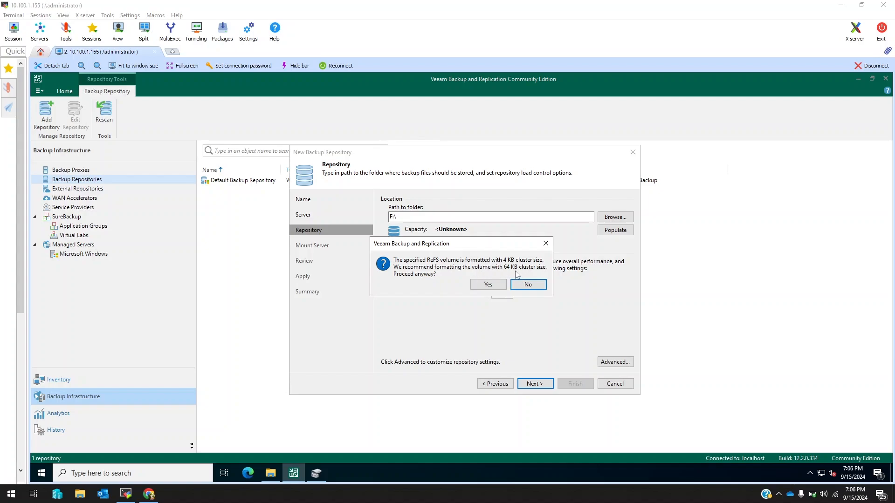
pyautogui.click(274, 474)
# Quick-format Backups (F:) as ReFS with a 64 kilobyte allocation unit size.
pyautogui.rightClick(358, 334)
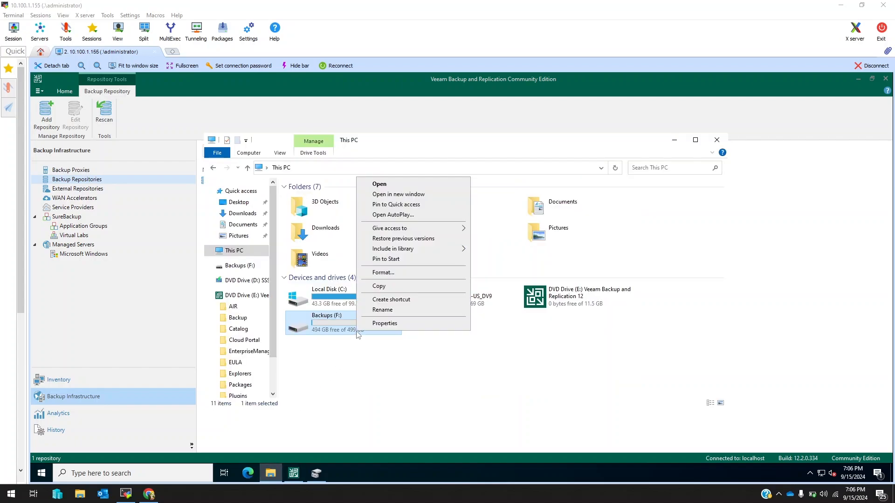
pyautogui.click(408, 274)
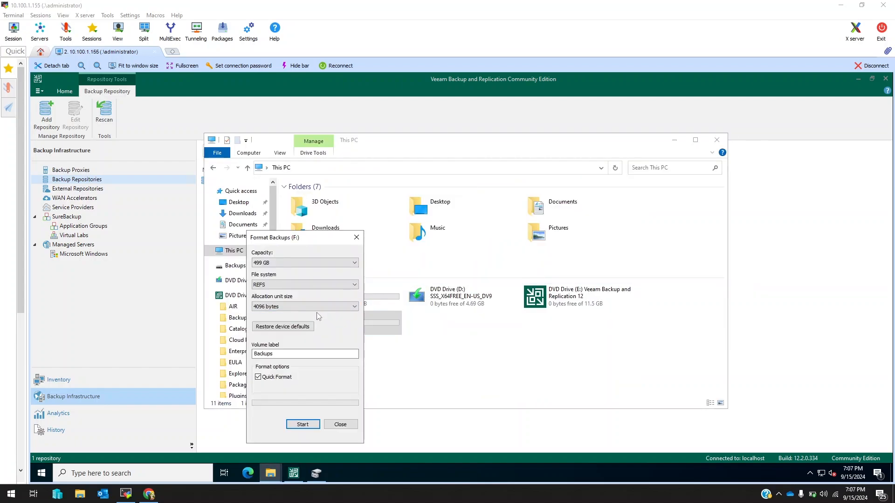
pyautogui.click(309, 306)
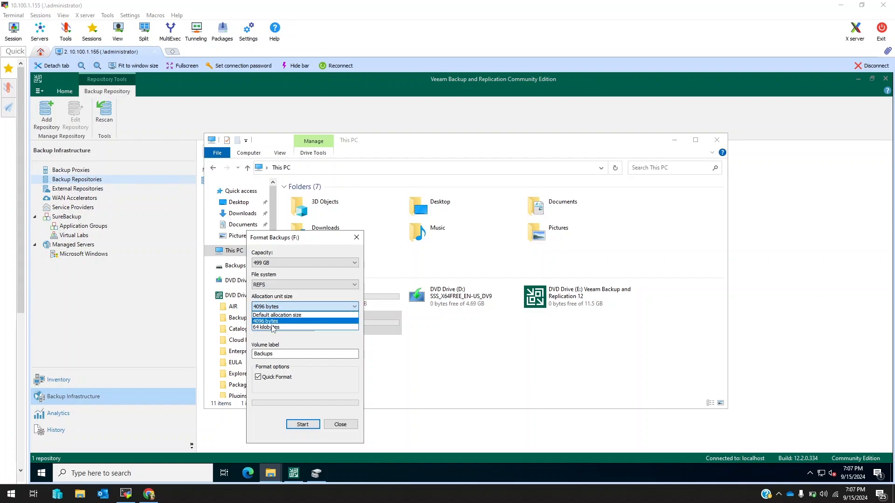
pyautogui.click(272, 328)
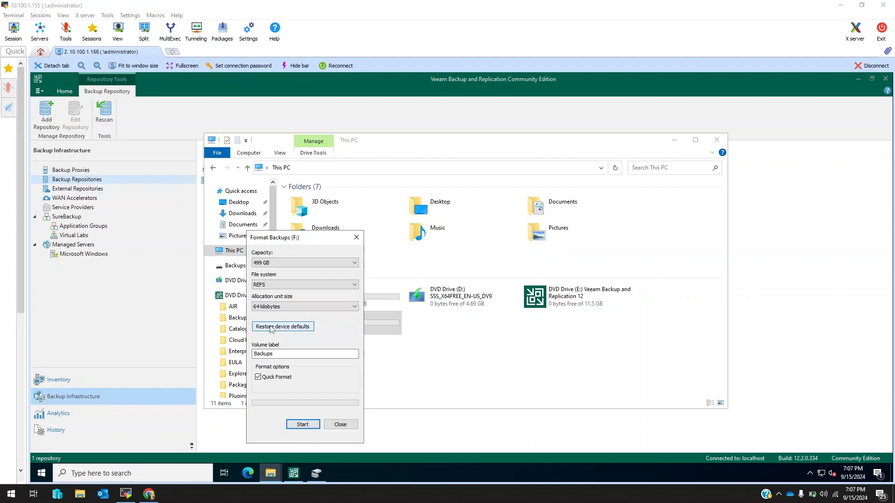
pyautogui.click(308, 425)
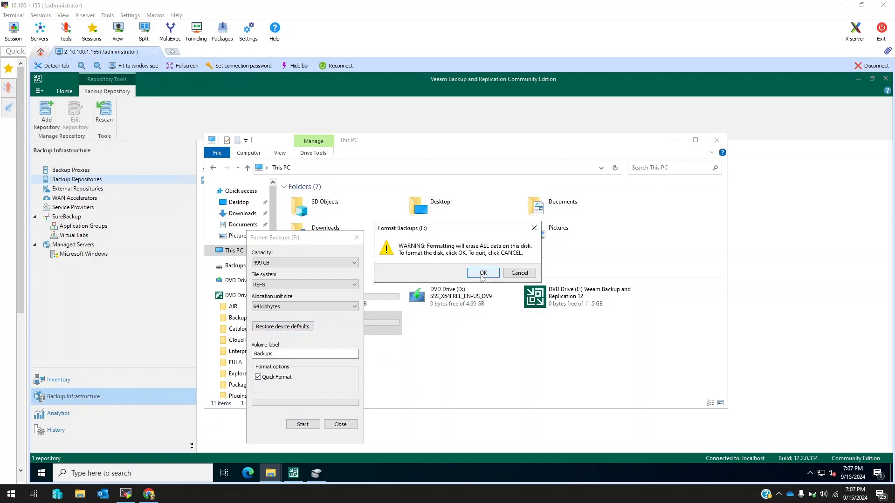
pyautogui.click(484, 272)
pyautogui.click(321, 474)
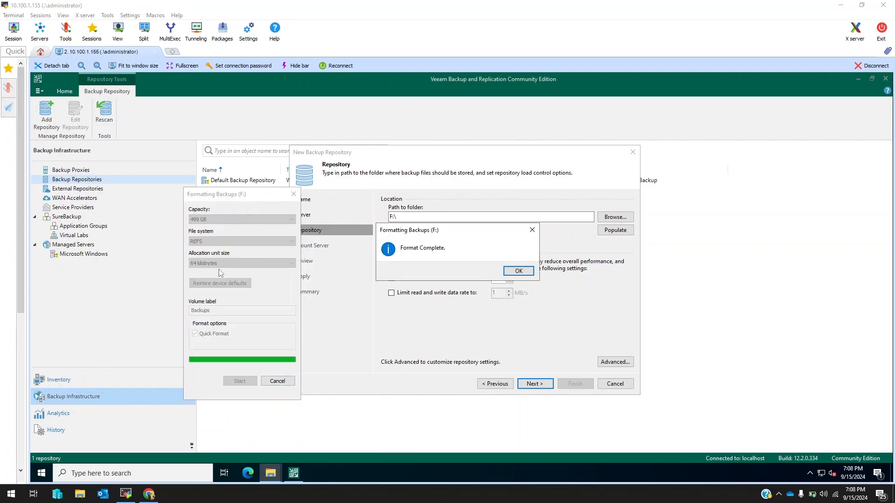
pyautogui.click(514, 272)
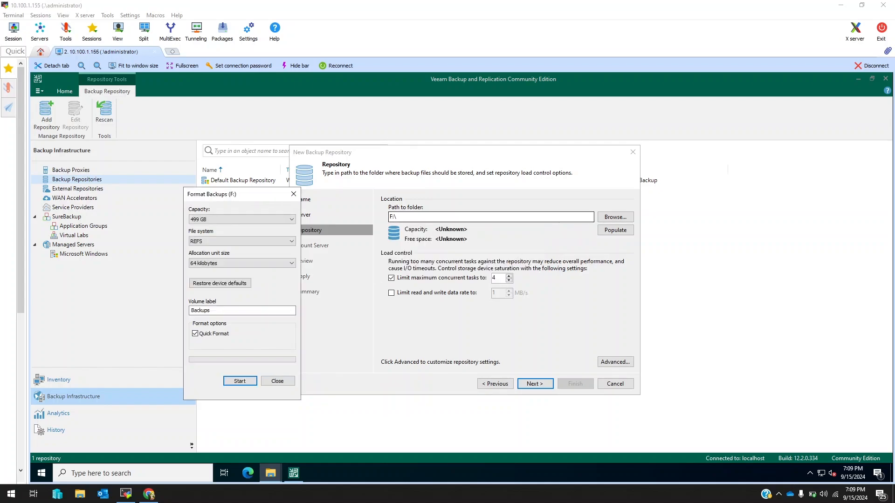
# Select Backups (F:\) again as the repository path.
pyautogui.click(615, 217)
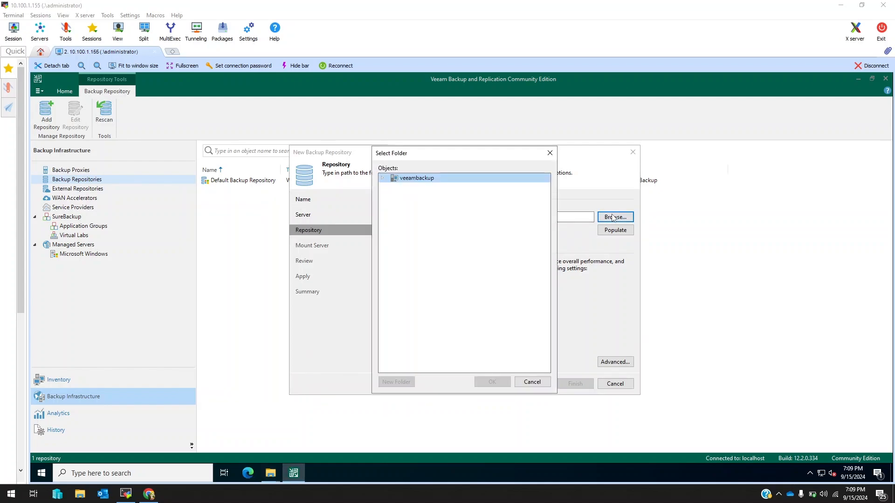
pyautogui.click(382, 178)
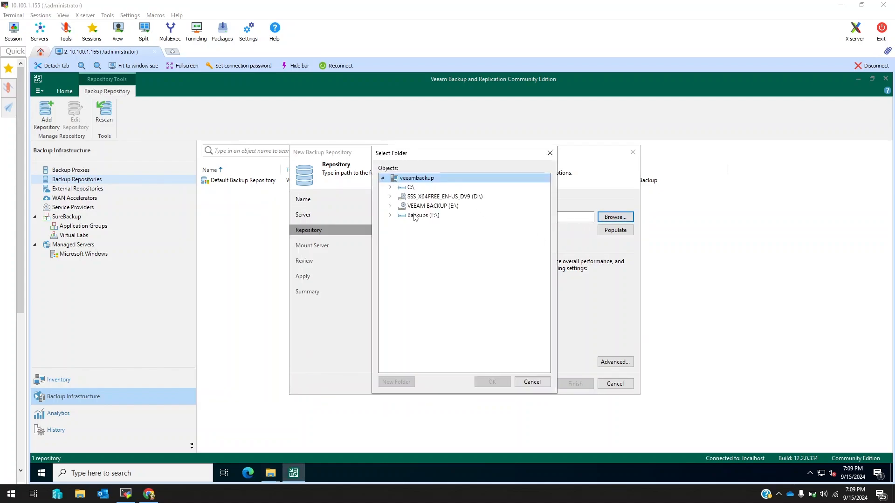
pyautogui.click(416, 215)
pyautogui.click(492, 382)
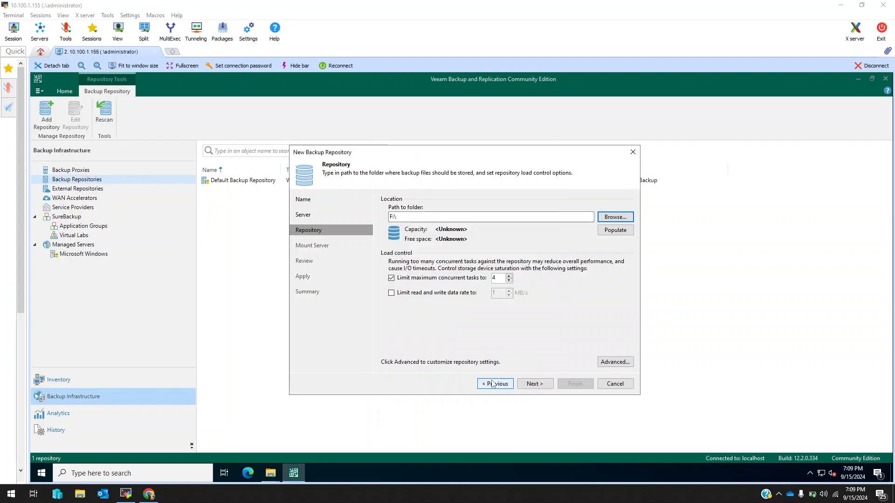
# Accept the mount server and review pages, apply, and finish creating Backups Repo.
pyautogui.click(532, 384)
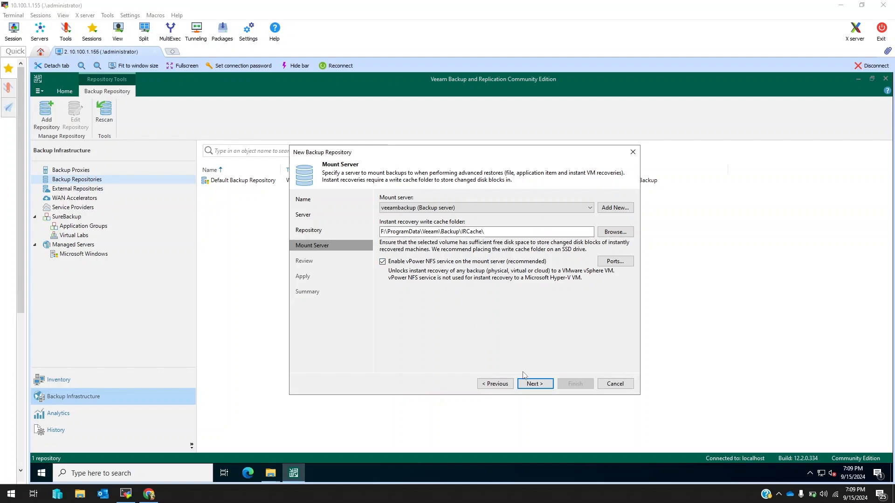
pyautogui.click(533, 384)
pyautogui.click(533, 384)
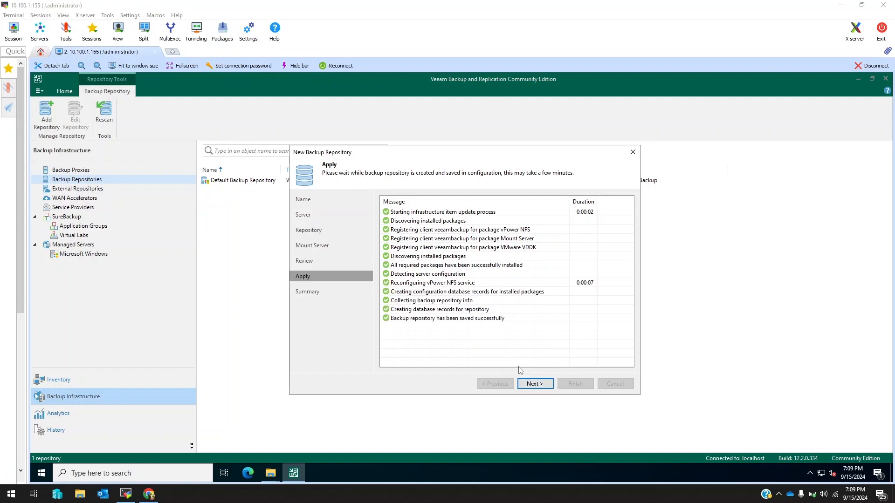
pyautogui.click(534, 385)
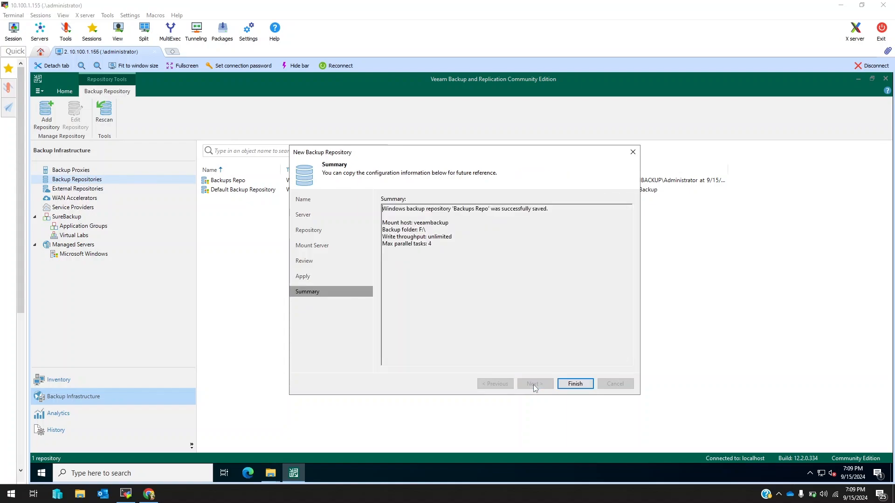
pyautogui.click(573, 386)
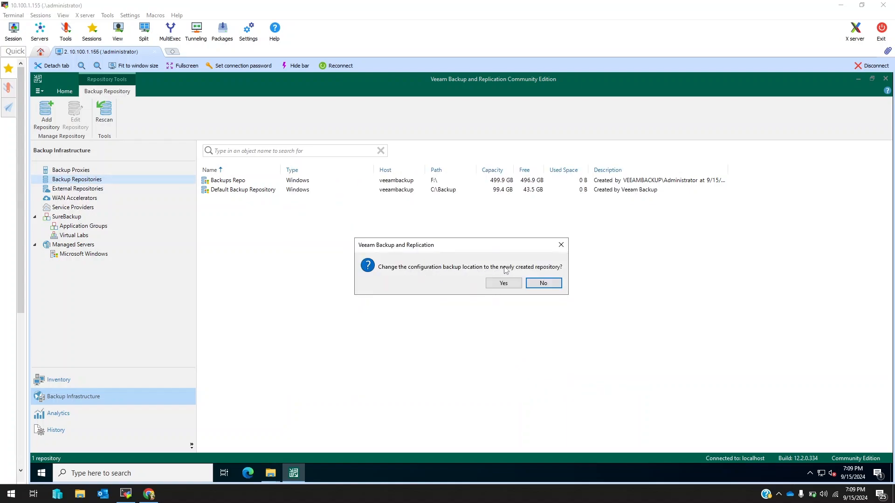
# Move the configuration backup to Backups Repo, then open Add Server under Inventory.
pyautogui.click(505, 284)
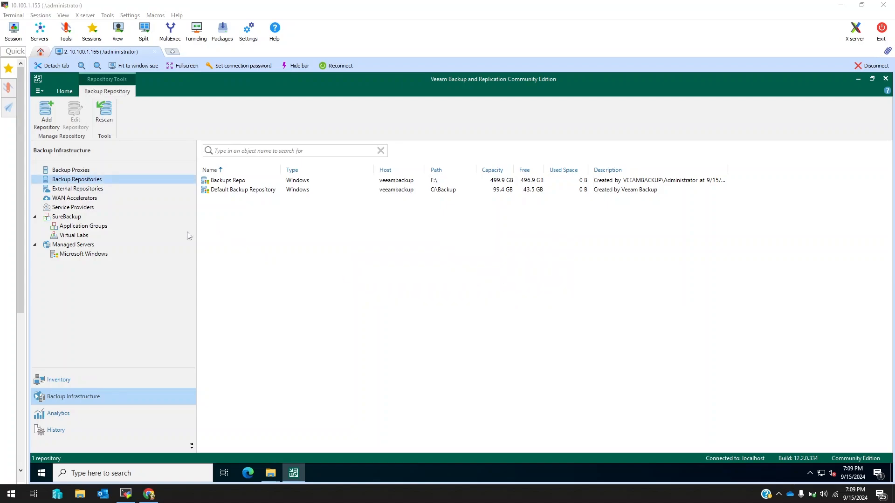
pyautogui.click(98, 385)
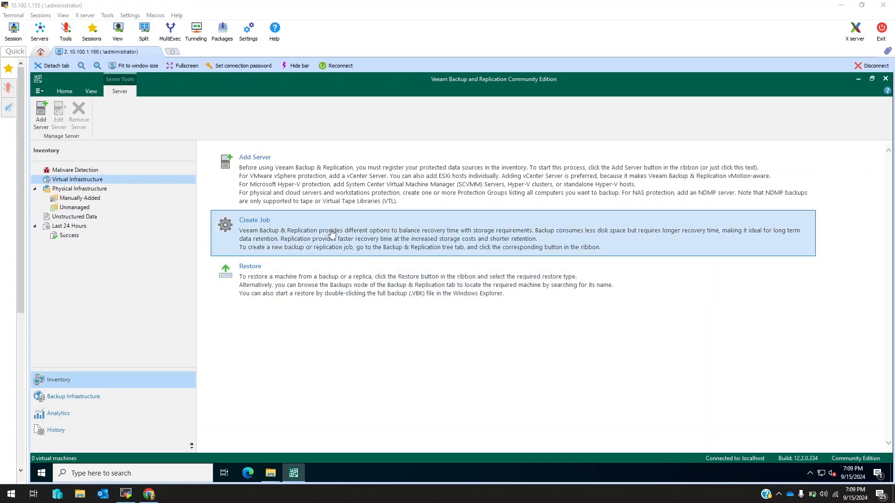
pyautogui.click(325, 181)
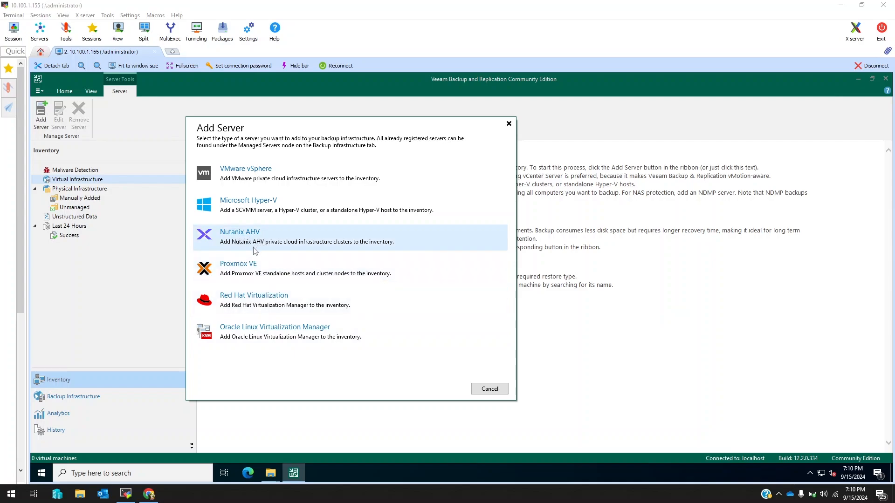
# Add Proxmox VE server 10.100.1.151 with new root credentials and trust its SSH fingerprint.
pyautogui.click(280, 274)
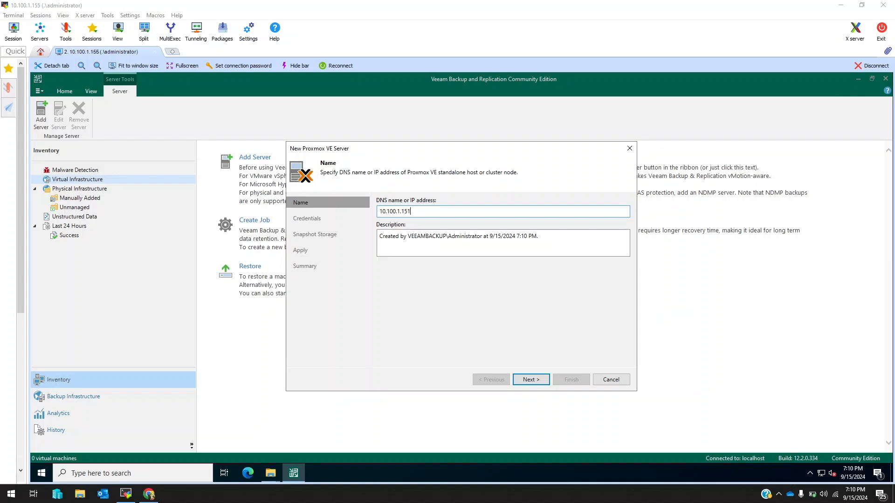
pyautogui.click(530, 380)
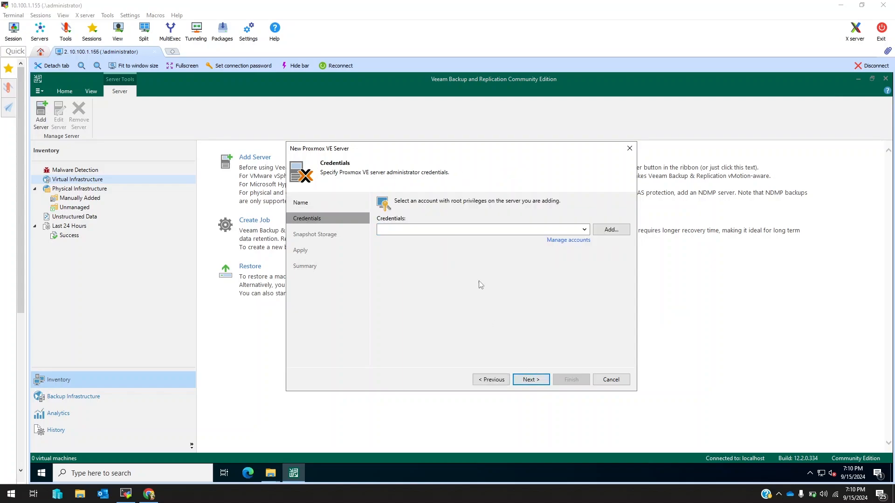
pyautogui.click(611, 230)
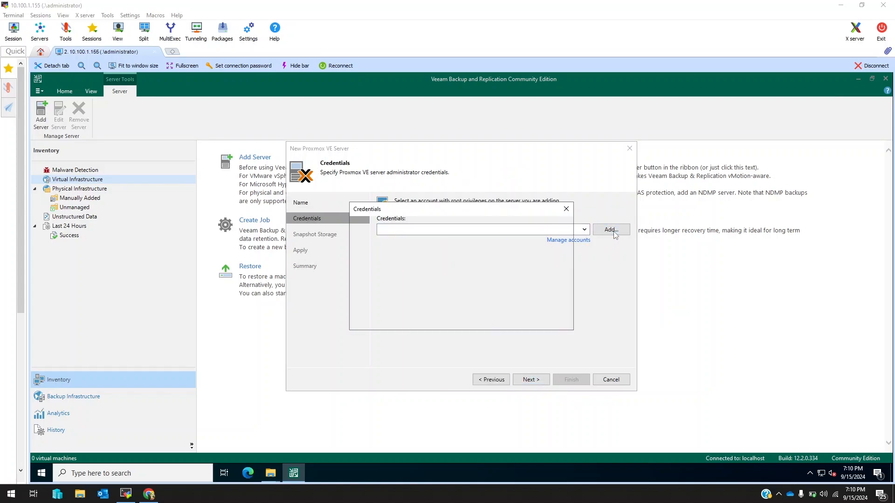
pyautogui.write('root')
pyautogui.press('Tab')
pyautogui.write('••••••')
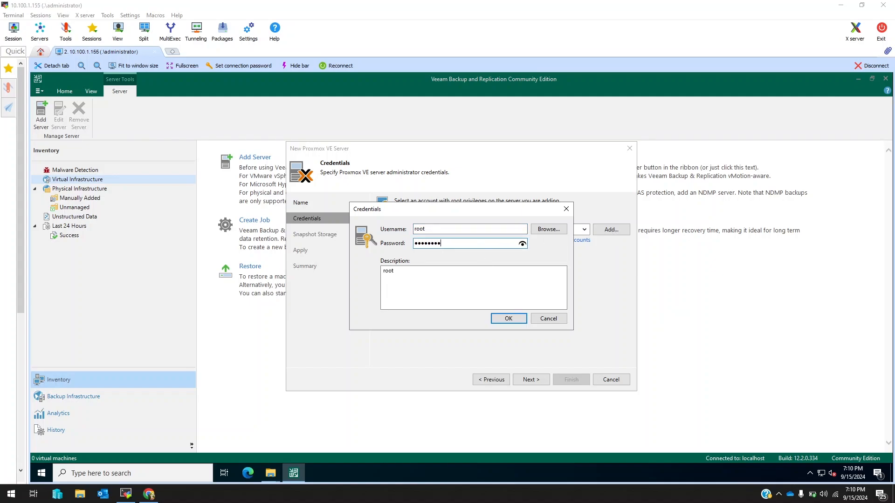
pyautogui.click(508, 320)
pyautogui.click(533, 380)
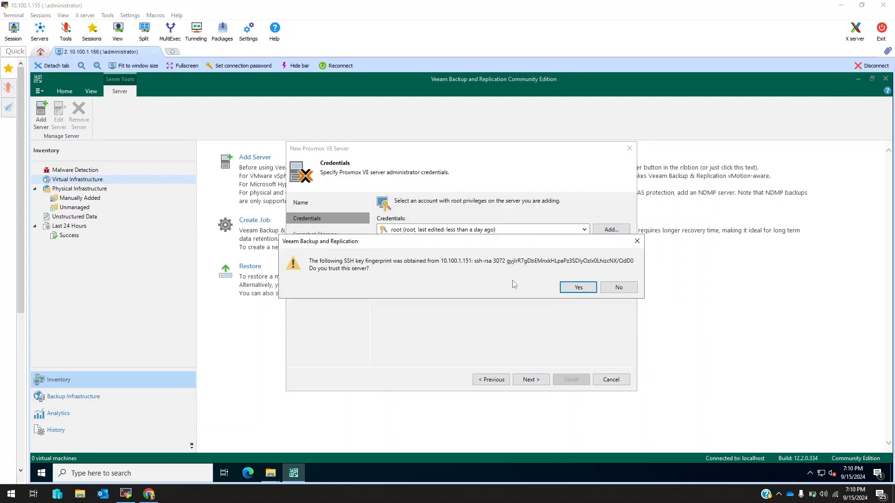
pyautogui.click(577, 288)
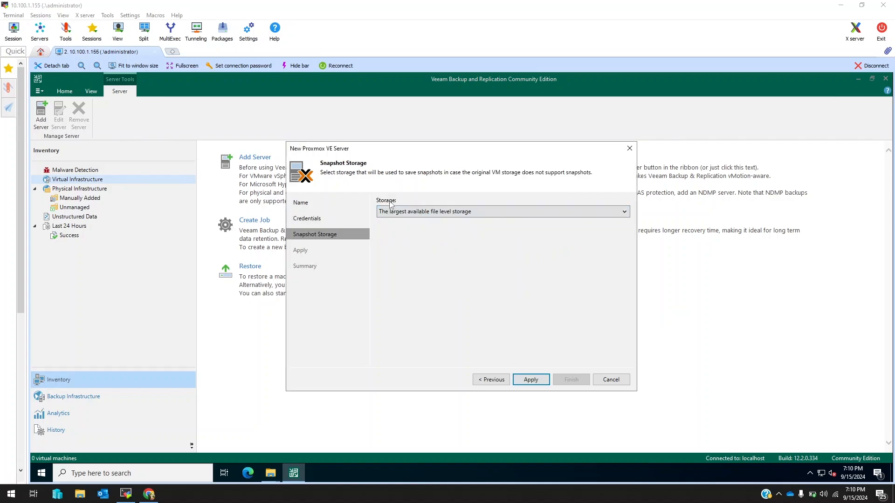
# Choose ISOPM1 (80.7 GB) as snapshot storage and finish registering Proxmox server 10.100.1.151.
pyautogui.click(491, 217)
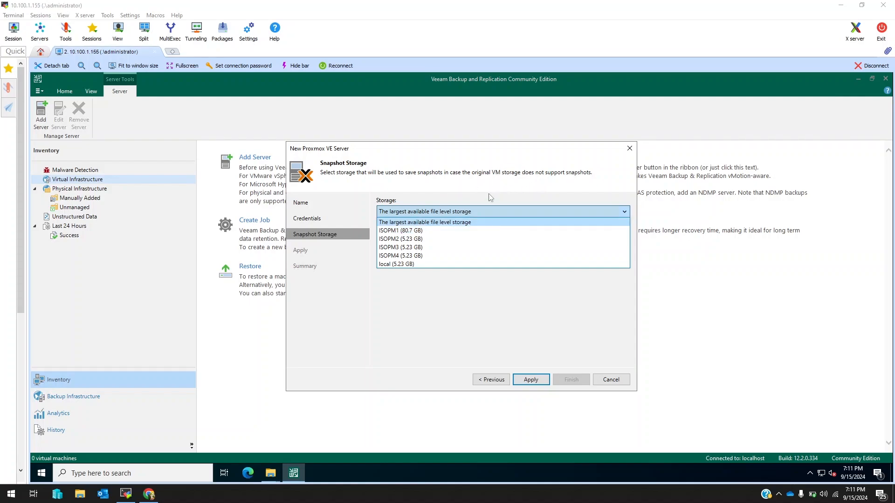
pyautogui.click(425, 235)
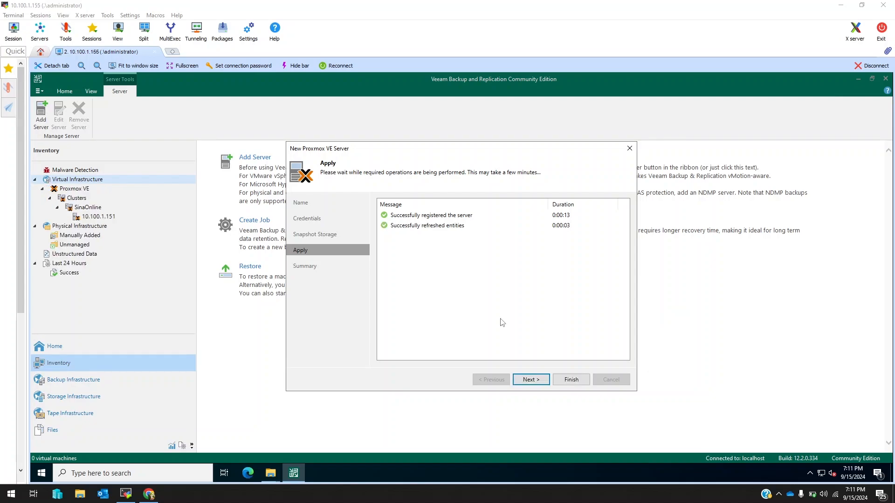
pyautogui.click(531, 379)
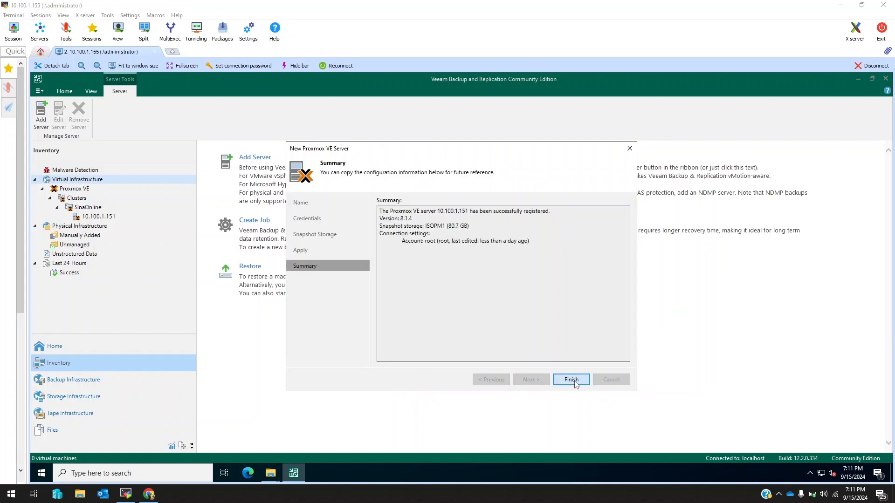
pyautogui.click(573, 380)
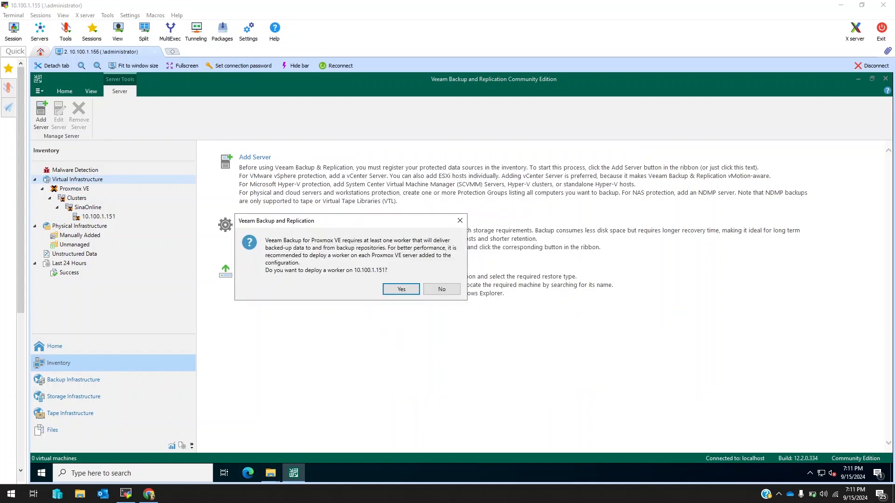
# Accept the offer to deploy a Veeam worker on 10.100.1.151.
pyautogui.moveTo(389, 240); pyautogui.dragTo(300, 263)
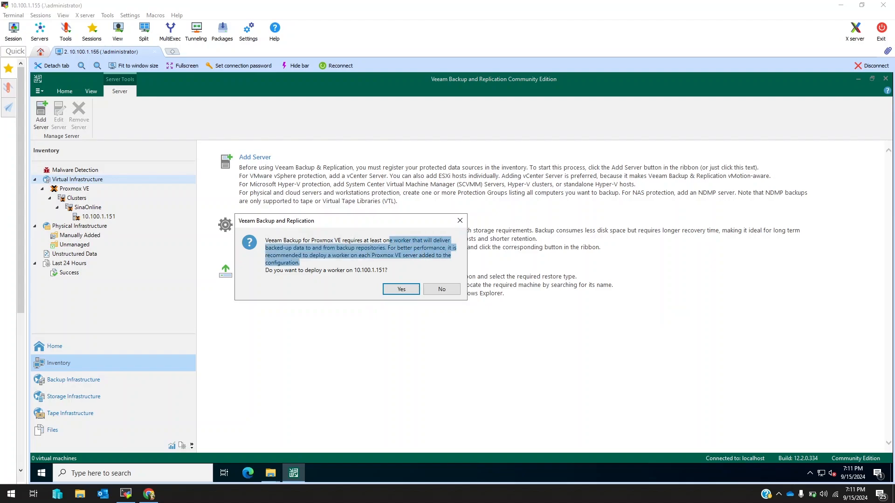
pyautogui.moveTo(298, 270); pyautogui.dragTo(368, 270)
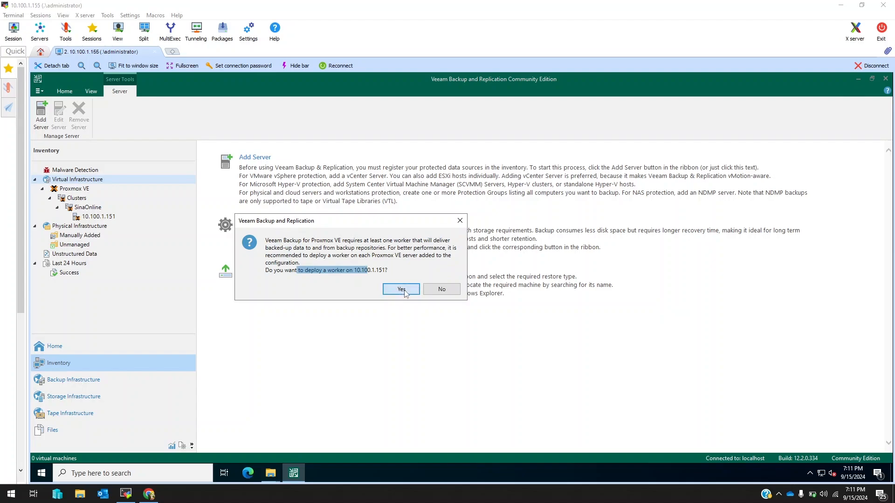
pyautogui.click(402, 289)
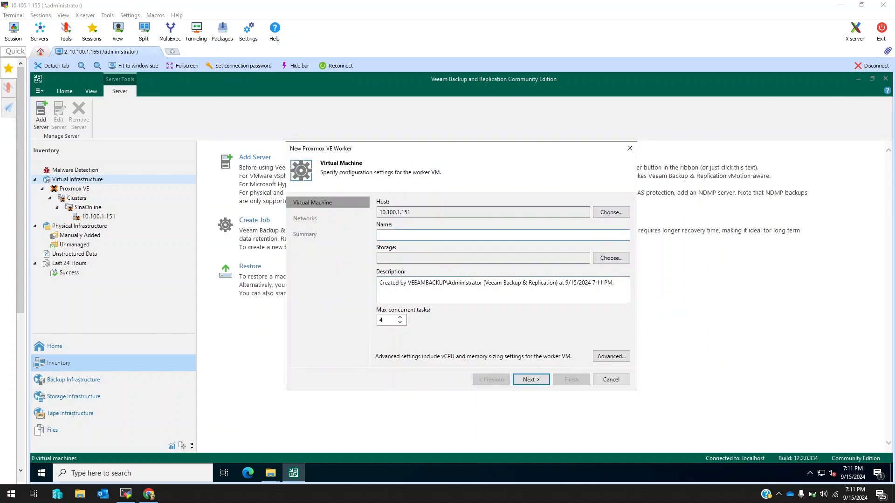
# Name the new worker VeeamProxy and give it ISOPM1 as its storage.
pyautogui.click(503, 235)
pyautogui.write('VeeamProxy')
pyautogui.click(607, 259)
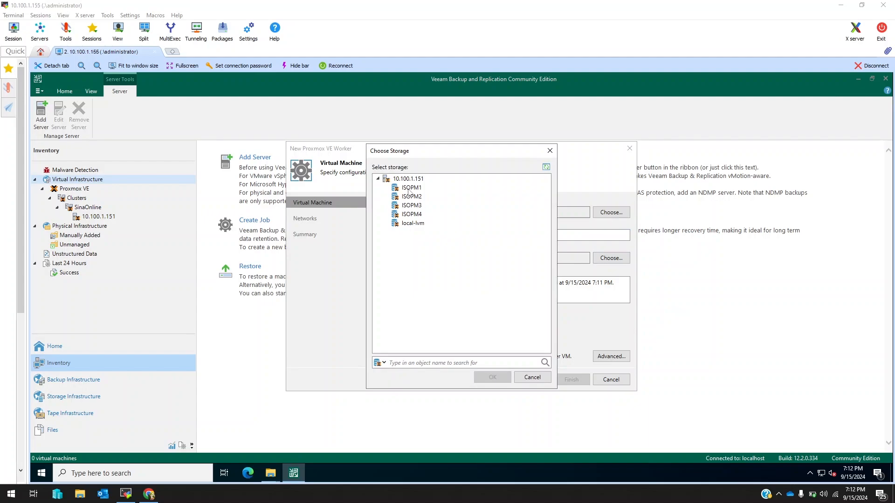
pyautogui.click(409, 191)
pyautogui.click(484, 381)
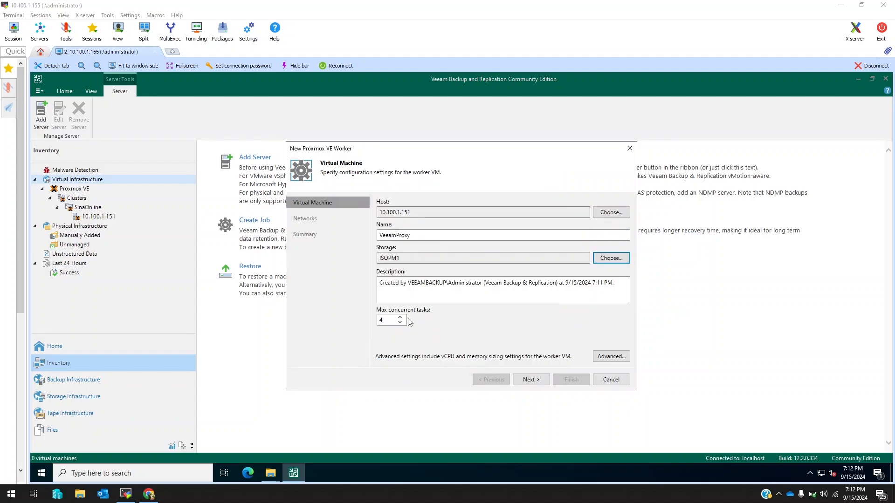
pyautogui.click(529, 380)
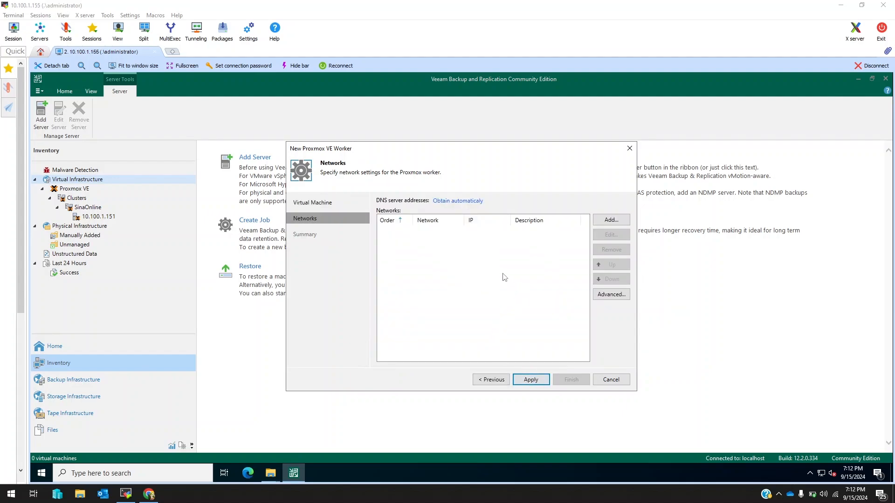
# Set the worker's preferred DNS server manually to 81.8.66.123.
pyautogui.click(465, 203)
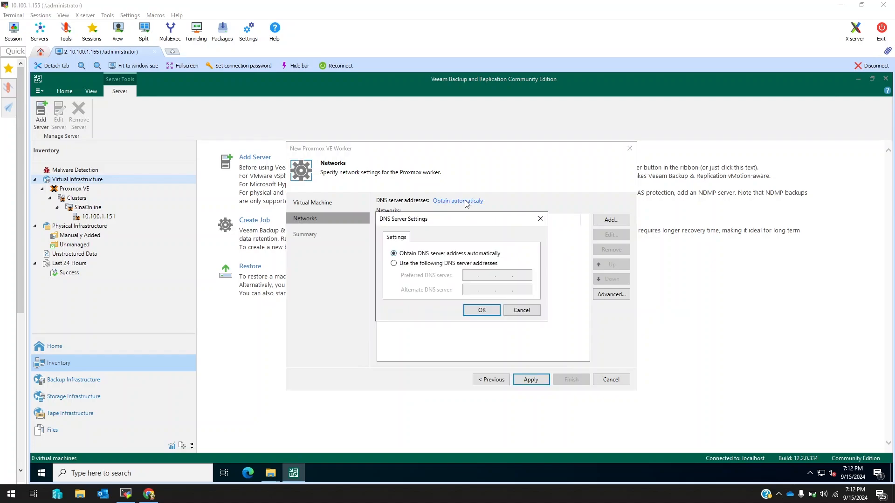
pyautogui.click(447, 263)
pyautogui.click(471, 276)
pyautogui.write('81.8')
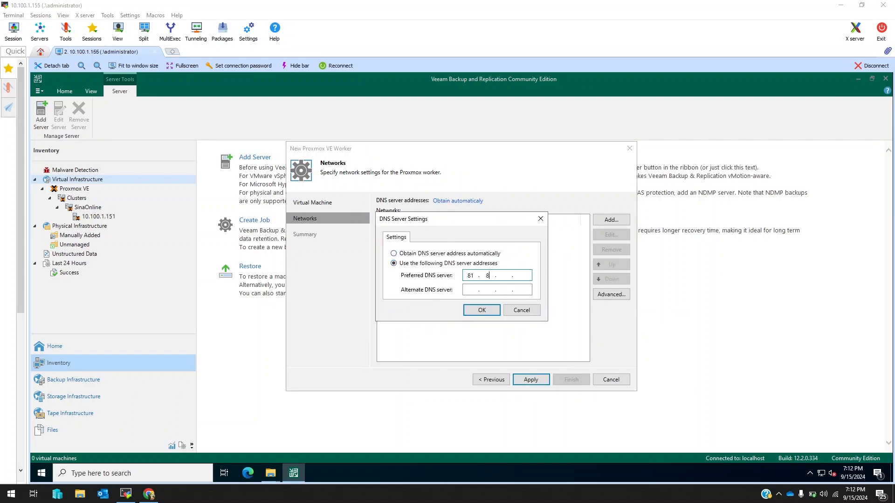
pyautogui.write('.66.123')
pyautogui.click(480, 311)
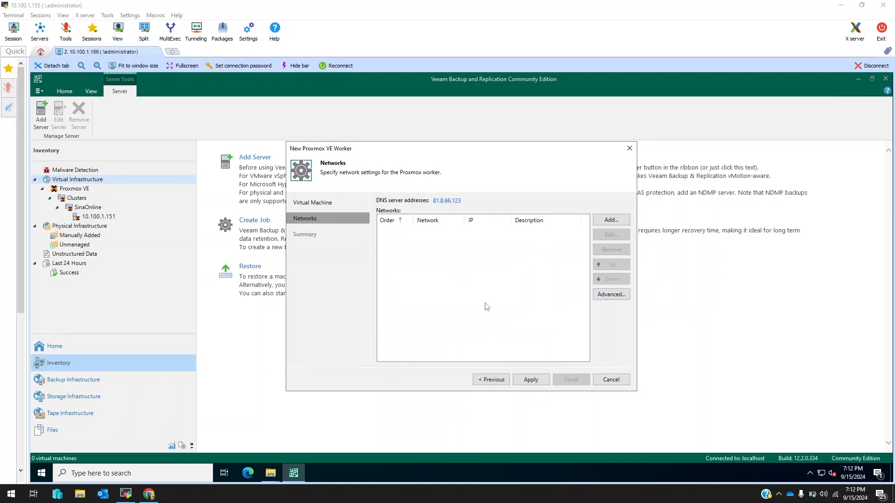
pyautogui.click(532, 380)
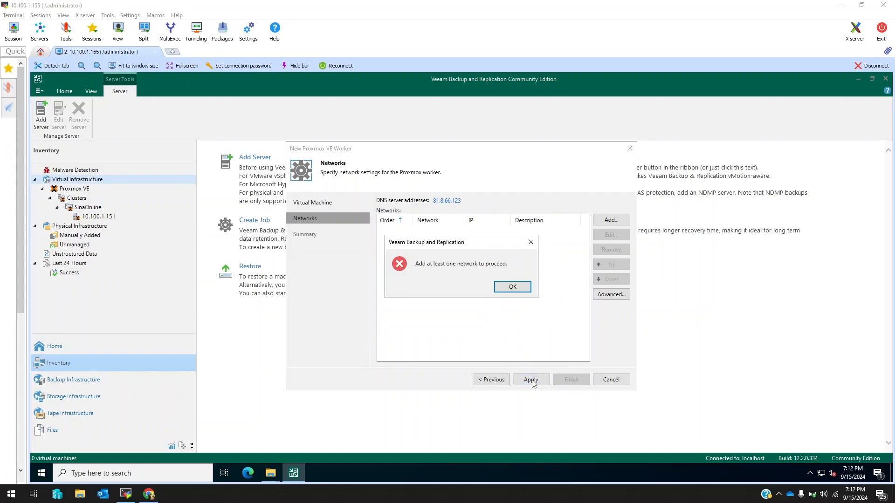
pyautogui.click(514, 287)
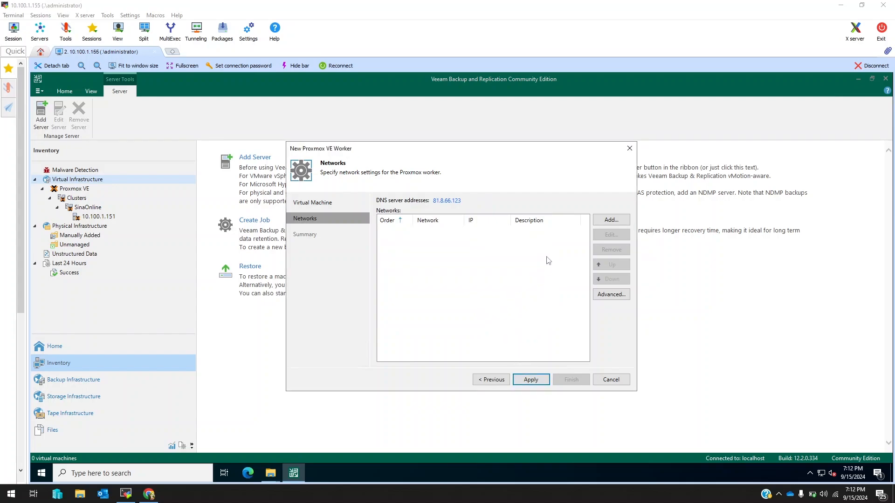
# Add network vmbr0 with static IP 10.100.1.156, mask 255.255.0.0 and gateway 10.100.0.1.
pyautogui.click(611, 220)
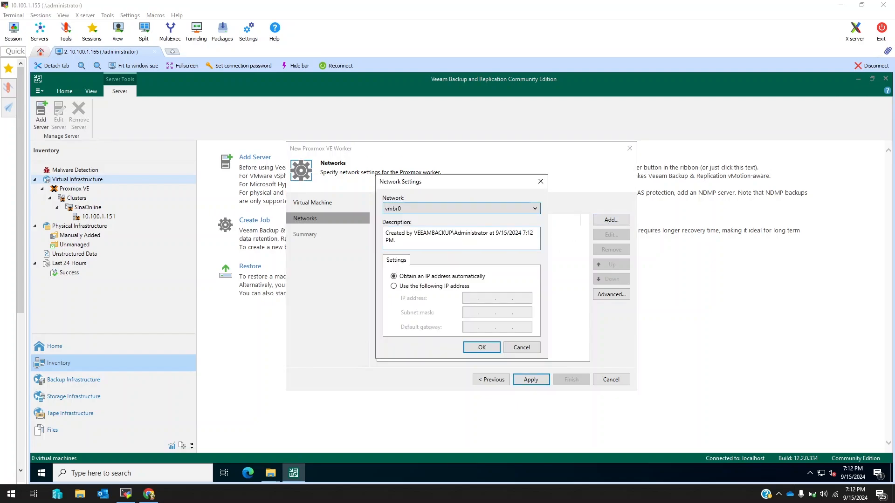
pyautogui.click(411, 286)
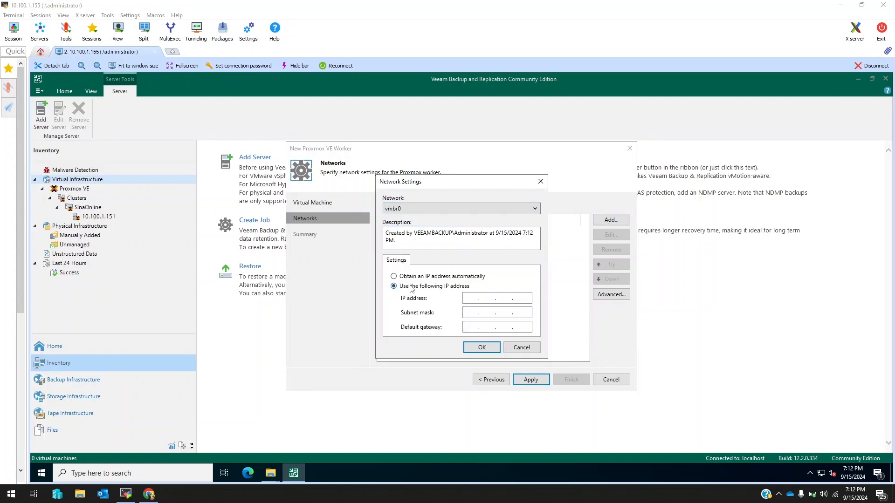
pyautogui.click(469, 299)
pyautogui.write('10.100.1.156')
pyautogui.press('Tab')
pyautogui.write('255 . 255 . 0 . 0')
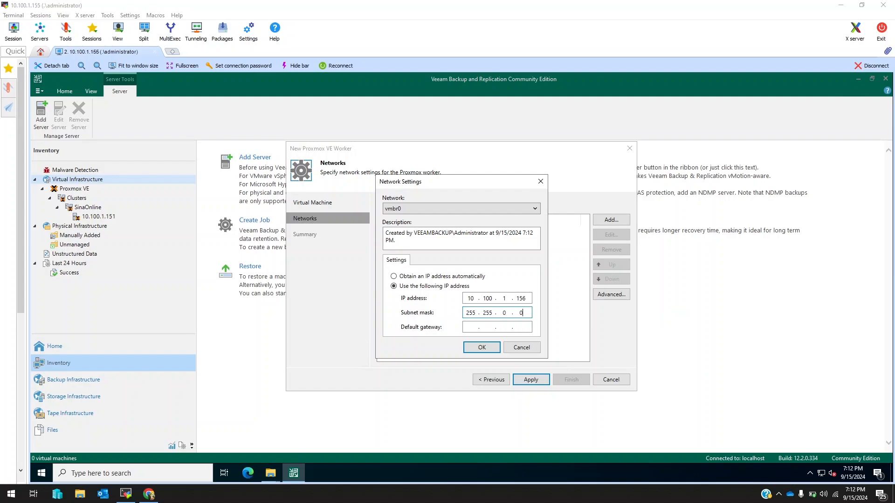
pyautogui.press('Tab')
pyautogui.write('10.100')
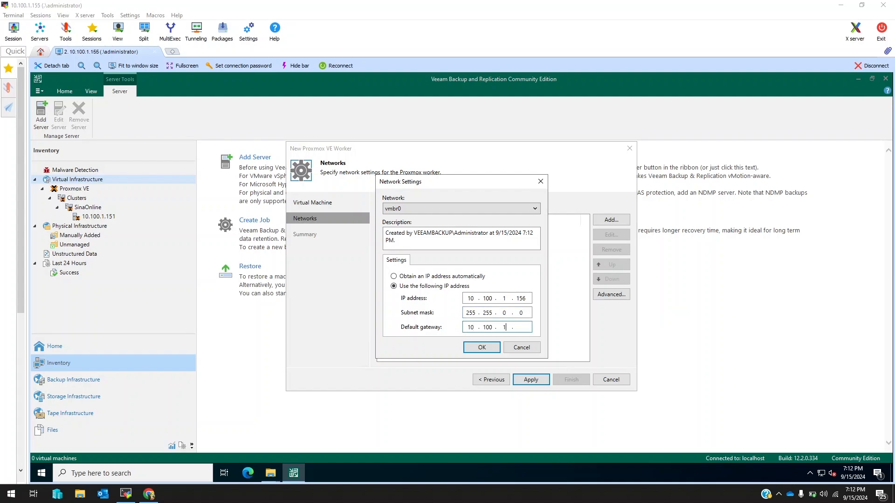
pyautogui.write('0.1')
pyautogui.click(483, 348)
# Apply the network settings and finish creating worker VeeamProxy, starting its test.
pyautogui.click(530, 380)
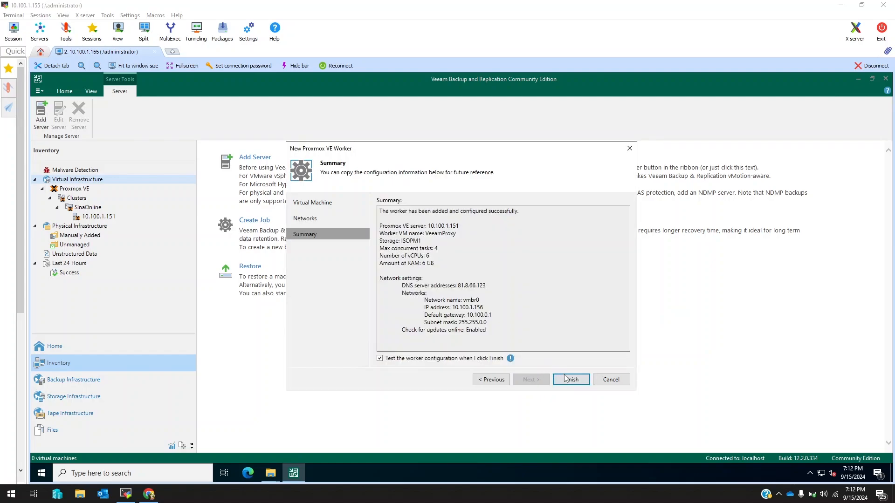
pyautogui.click(571, 380)
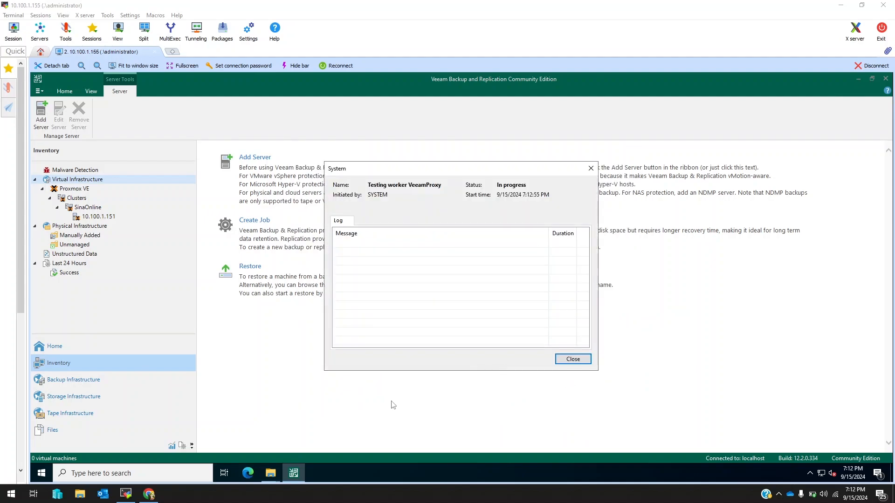
pyautogui.click(149, 495)
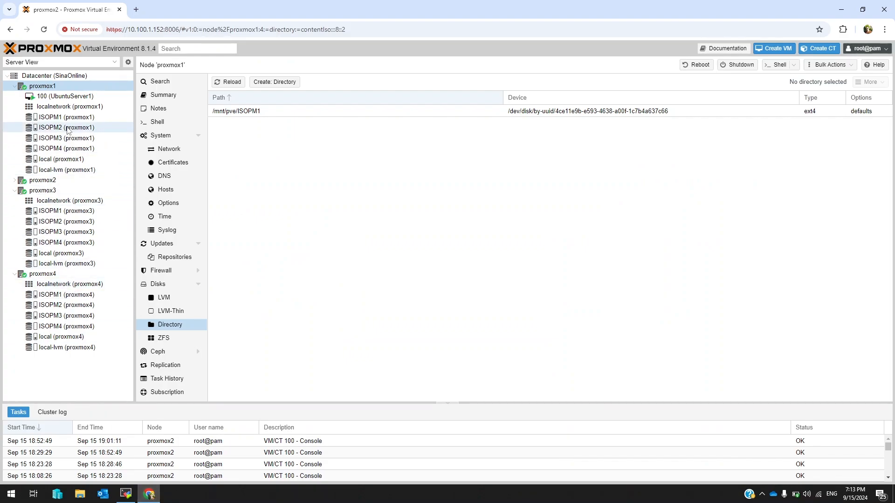
# Refresh Proxmox and view the summary of the new stopped VM 101 VeeamProxy.
pyautogui.click(43, 29)
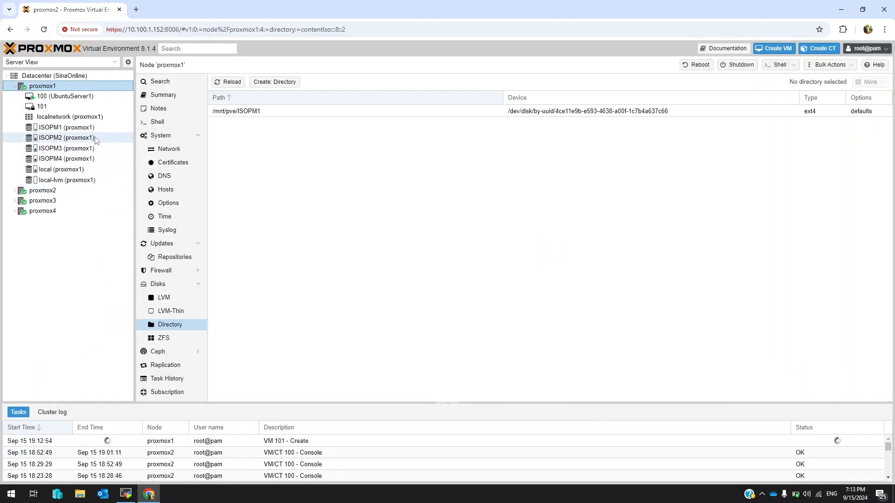
pyautogui.click(52, 111)
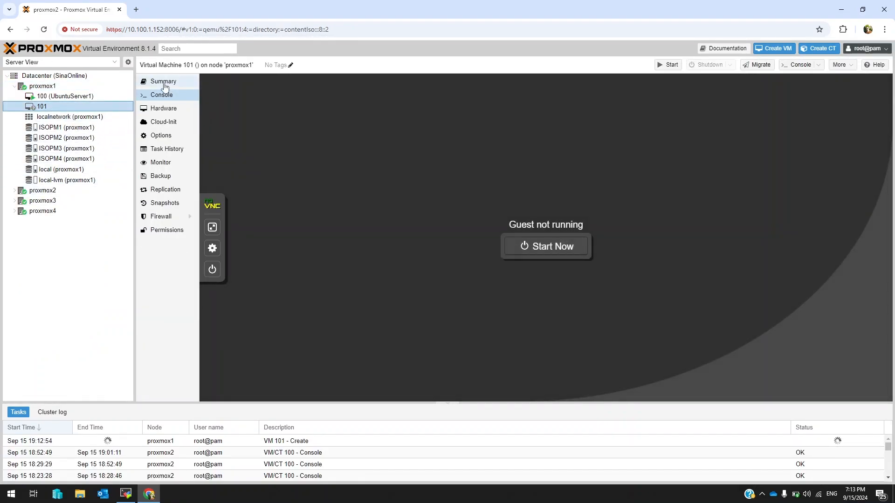
pyautogui.click(163, 84)
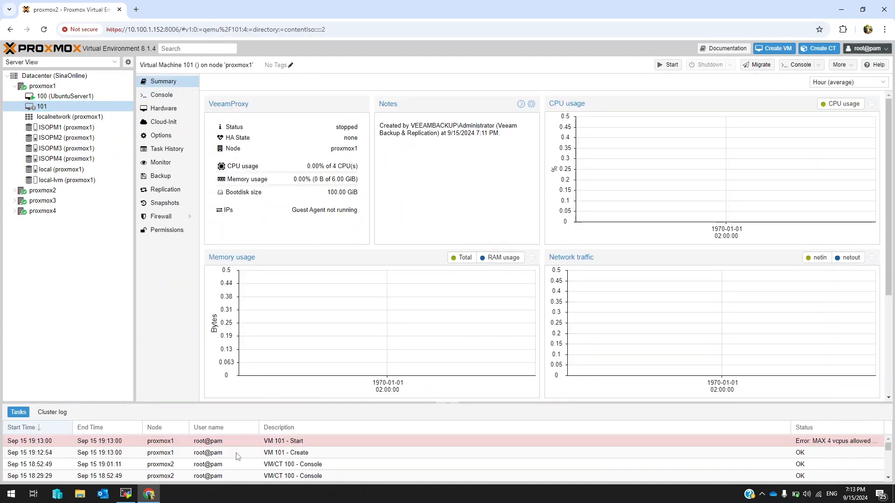
# Return to Veeam and close the failed worker test log.
pyautogui.moveTo(127, 498)
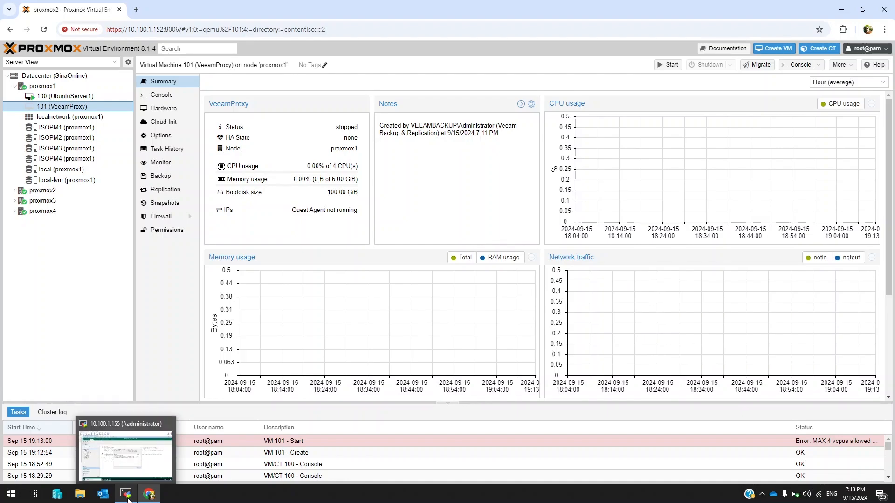
pyautogui.click(127, 495)
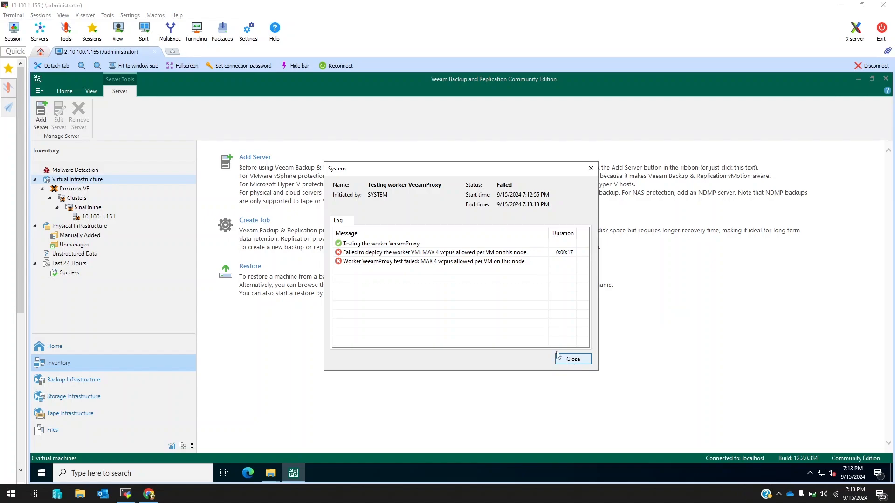
pyautogui.click(571, 359)
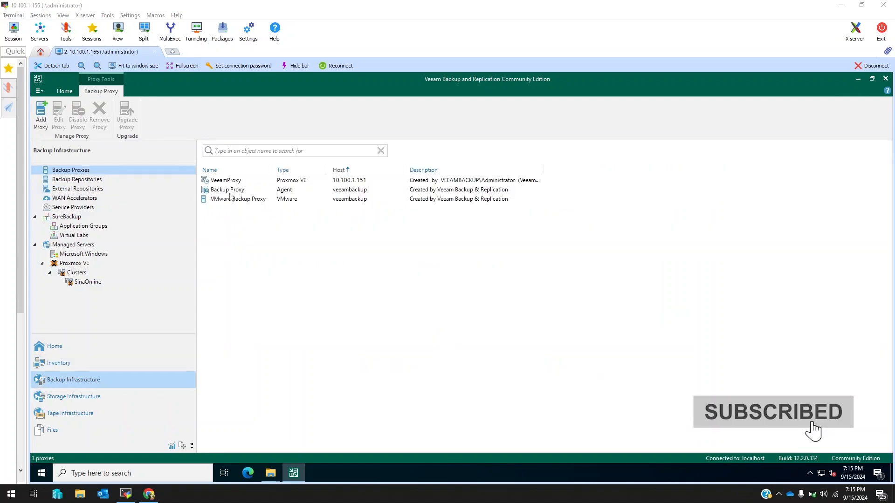
# Lower VeeamProxy's max concurrent tasks and vCPUs from 4 to 2 and save the worker.
pyautogui.click(227, 182)
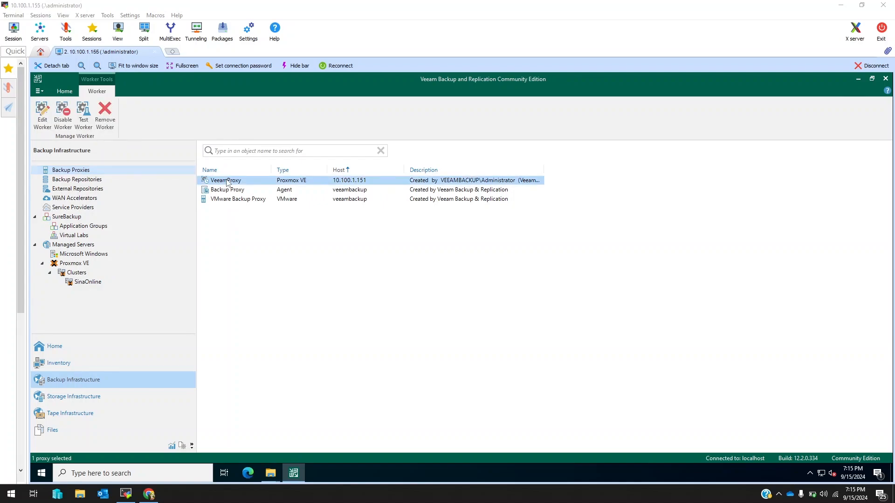
pyautogui.rightClick(227, 181)
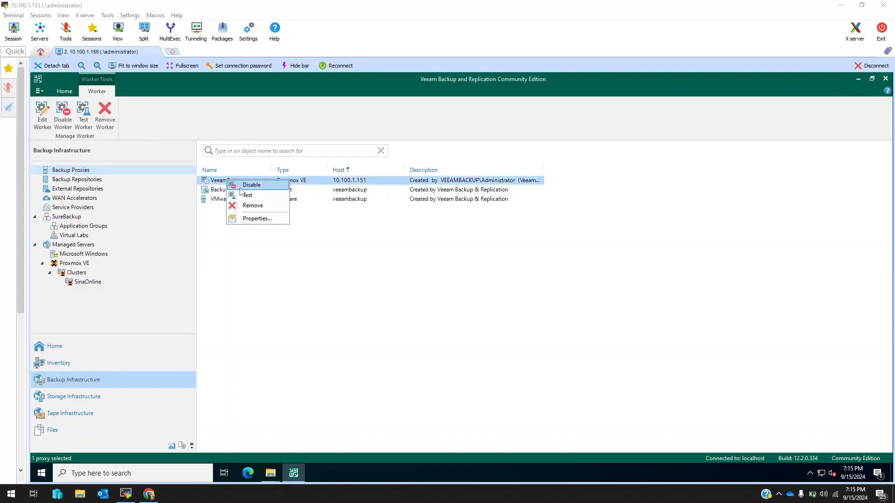
pyautogui.click(256, 218)
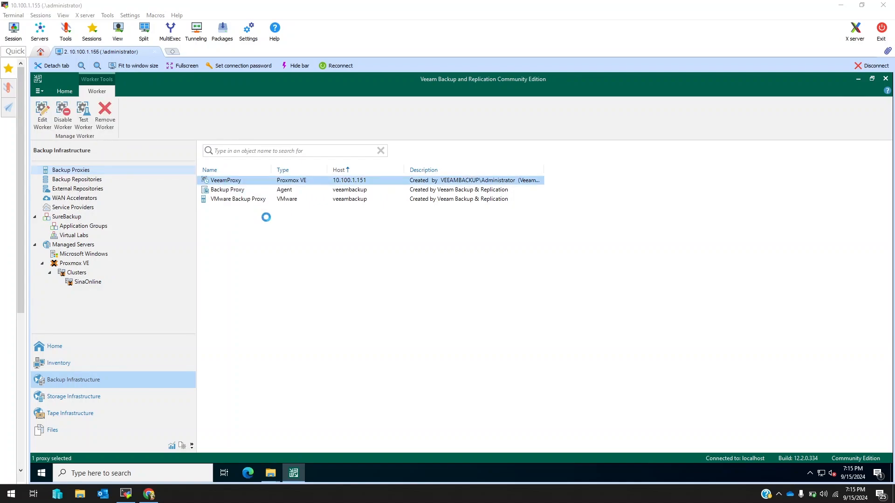
pyautogui.click(400, 322)
pyautogui.click(400, 322)
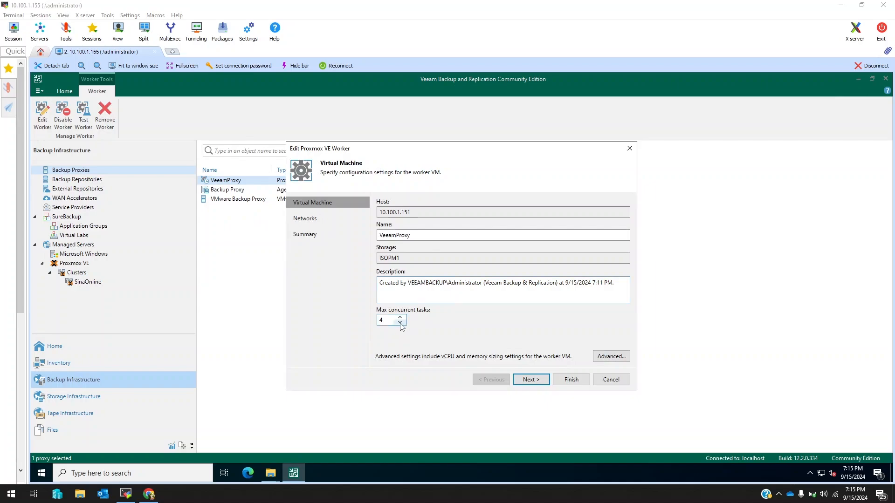
pyautogui.click(611, 357)
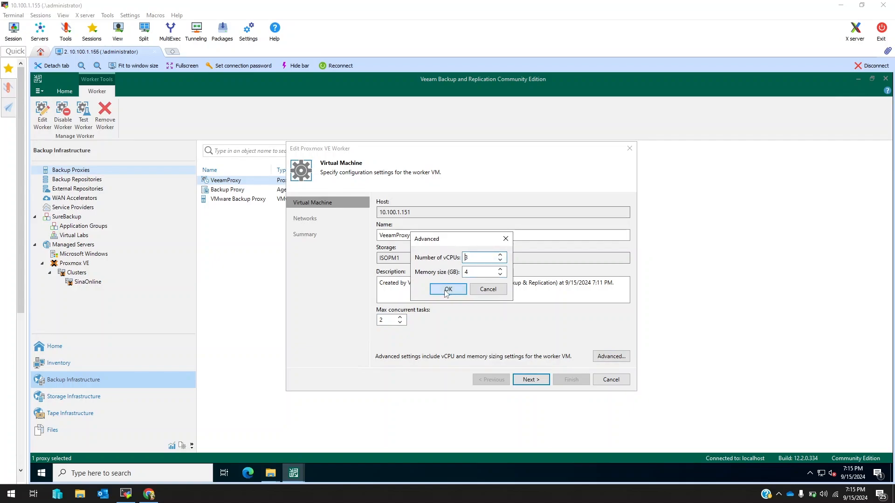
pyautogui.click(500, 260)
pyautogui.click(449, 290)
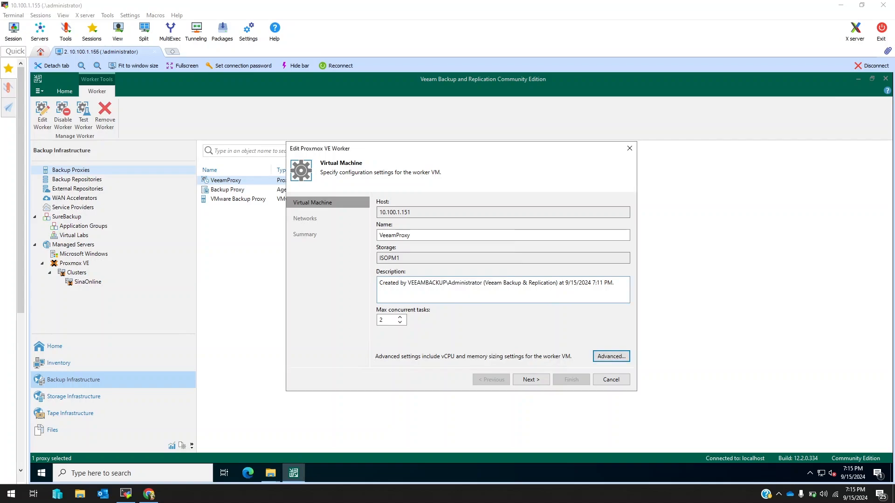
pyautogui.click(529, 379)
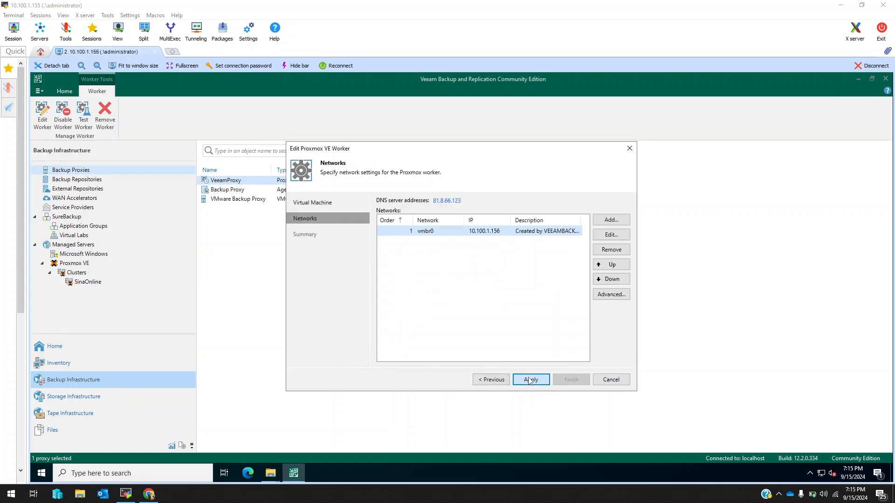
pyautogui.click(530, 380)
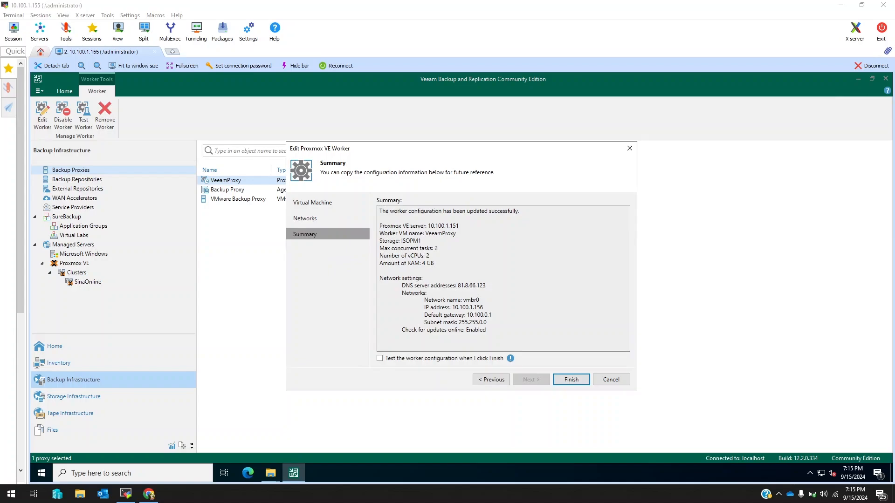
pyautogui.click(573, 380)
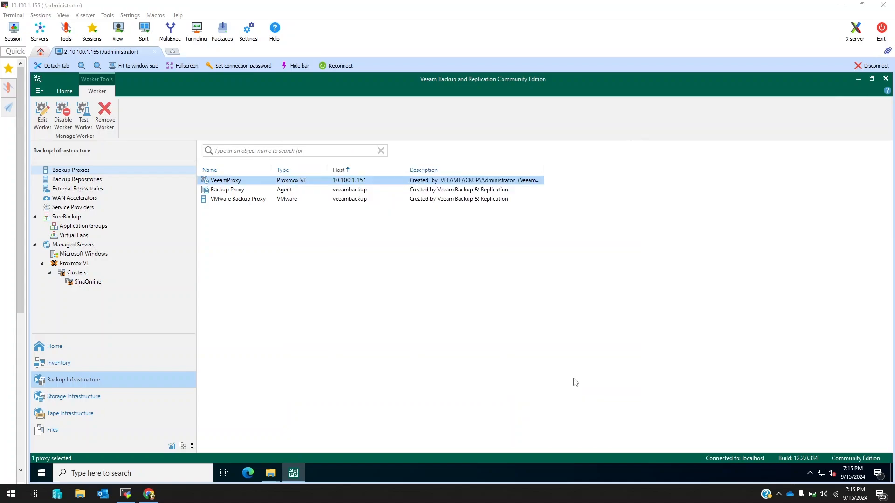
# Run a new test of the VeeamProxy worker.
pyautogui.rightClick(256, 184)
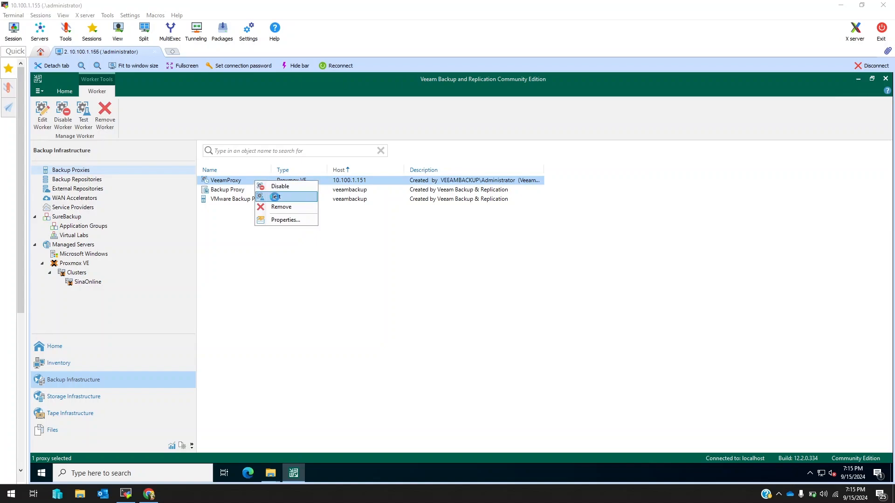
pyautogui.click(276, 198)
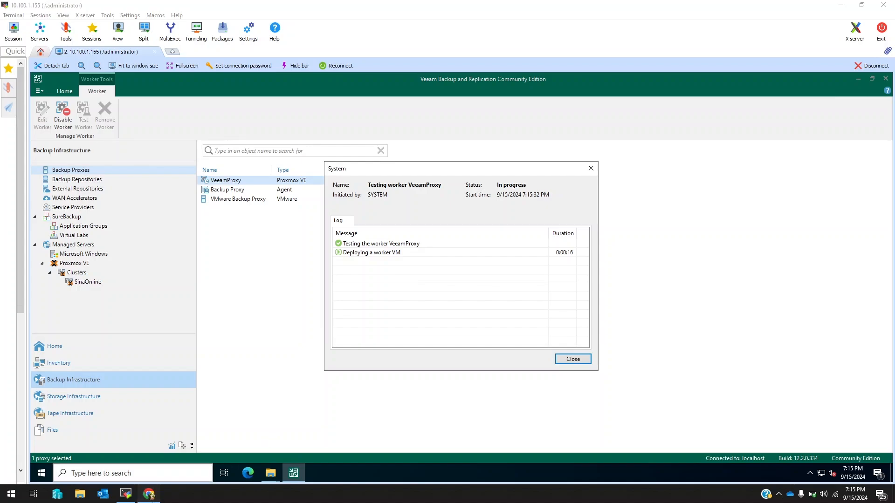
pyautogui.click(149, 494)
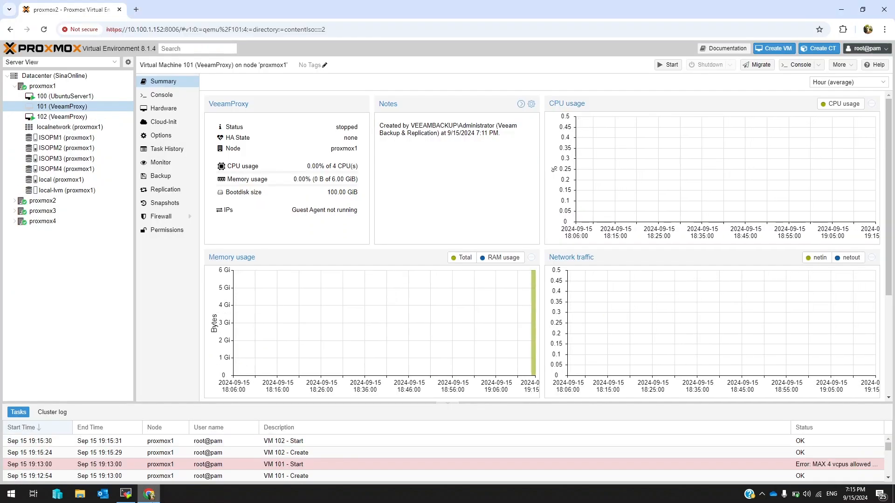
# Destroy VM 101, purging its job entries and unreferenced disks.
pyautogui.rightClick(77, 110)
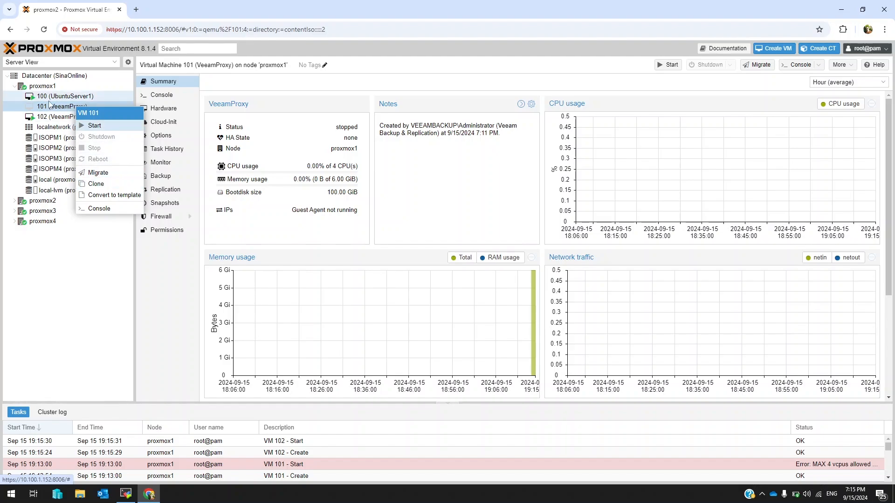
pyautogui.click(45, 108)
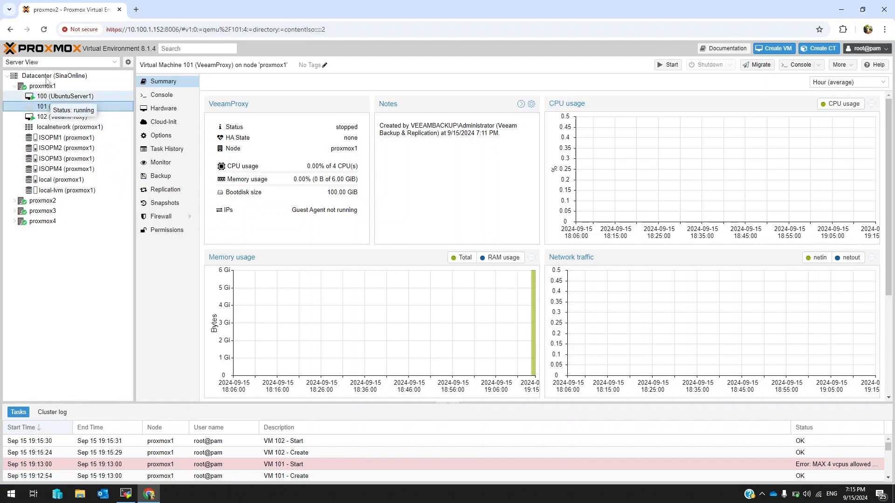
pyautogui.click(44, 30)
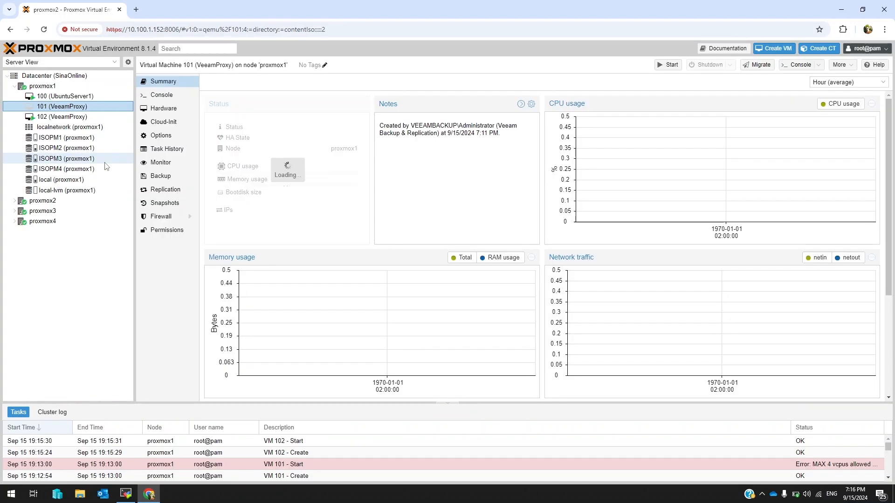
pyautogui.rightClick(74, 110)
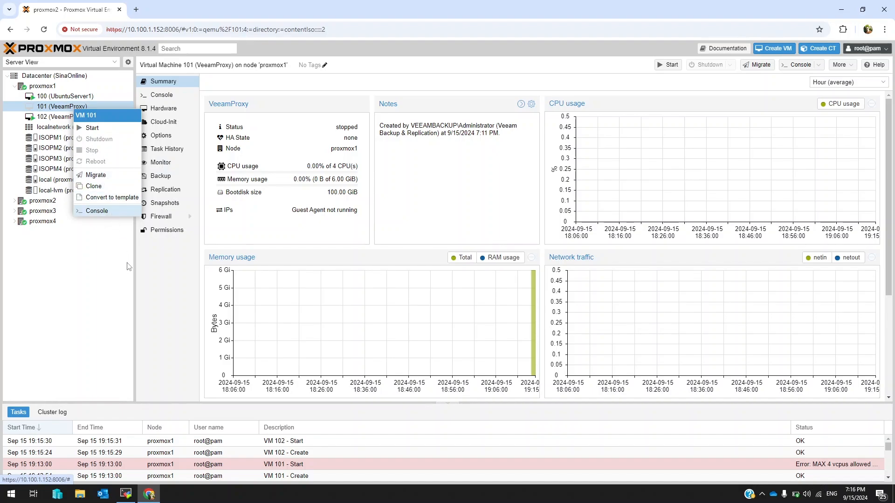
pyautogui.click(159, 284)
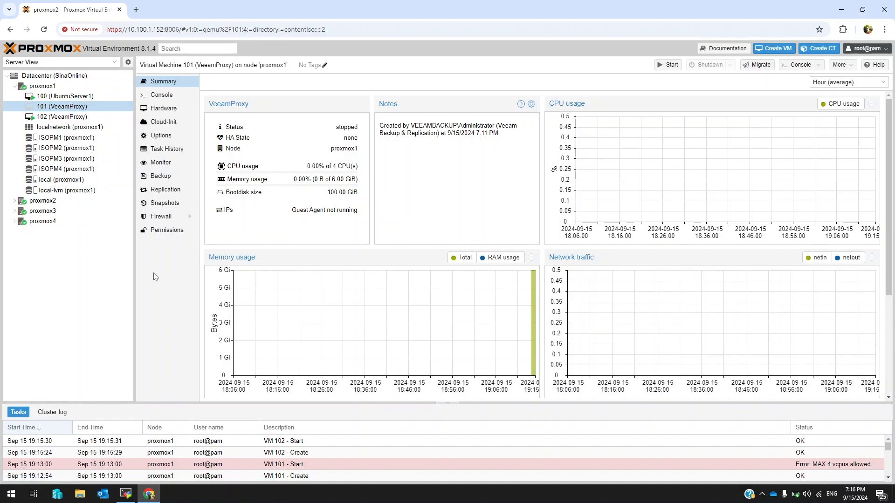
pyautogui.click(841, 64)
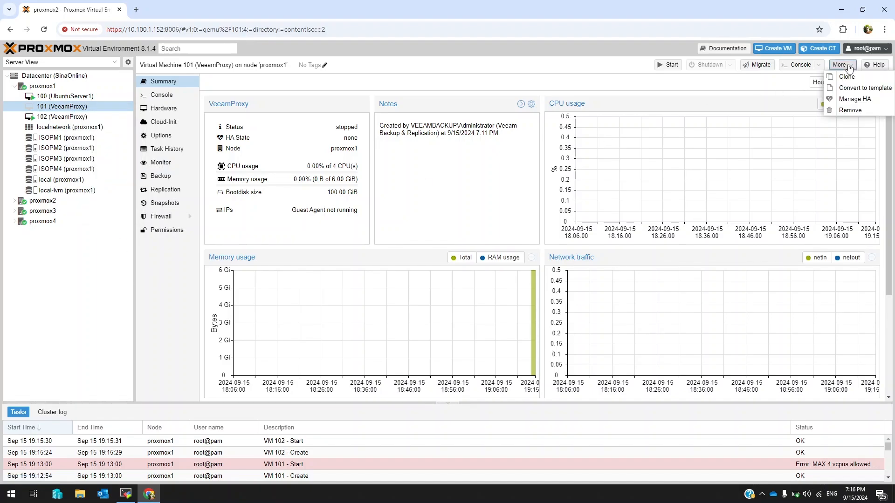
pyautogui.click(851, 113)
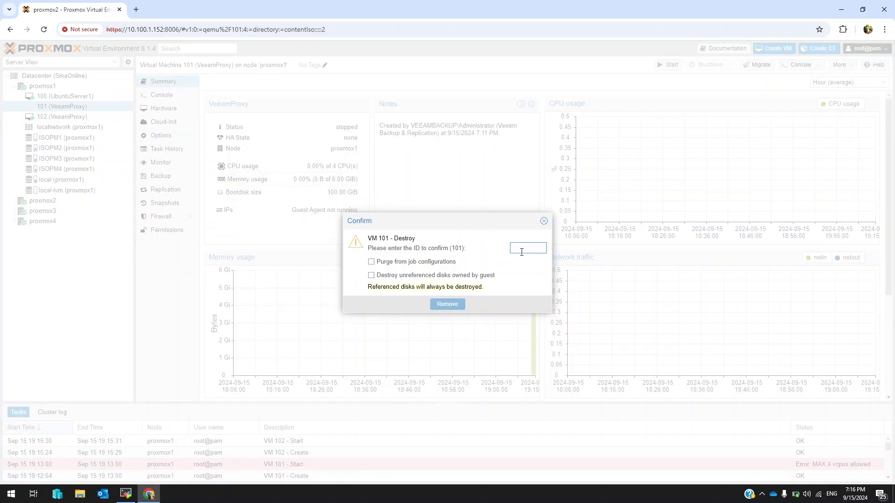
pyautogui.write('101')
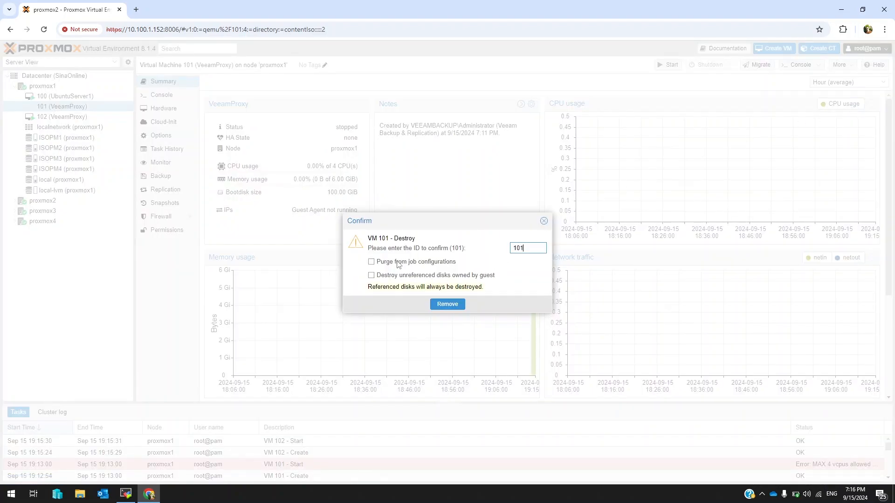
pyautogui.click(398, 264)
pyautogui.click(375, 276)
pyautogui.click(449, 307)
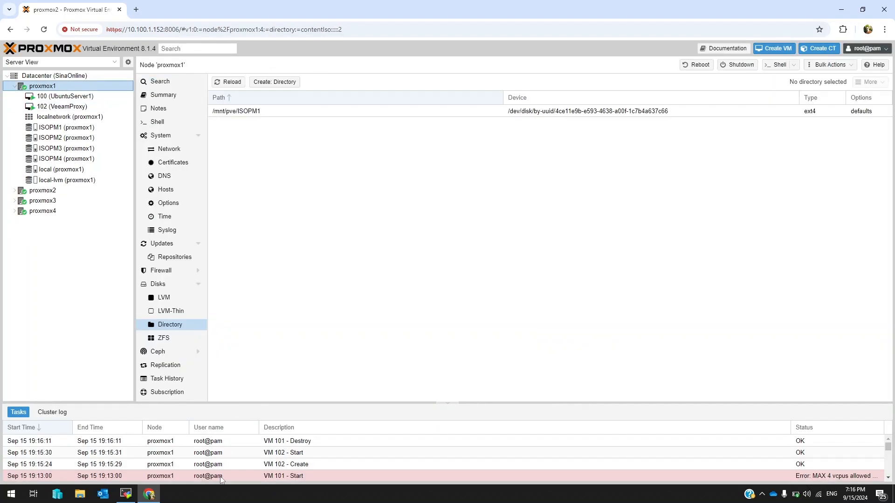
# Watch VM 102 VeeamProxy boot in its console, then return to the Veeam session.
pyautogui.click(72, 107)
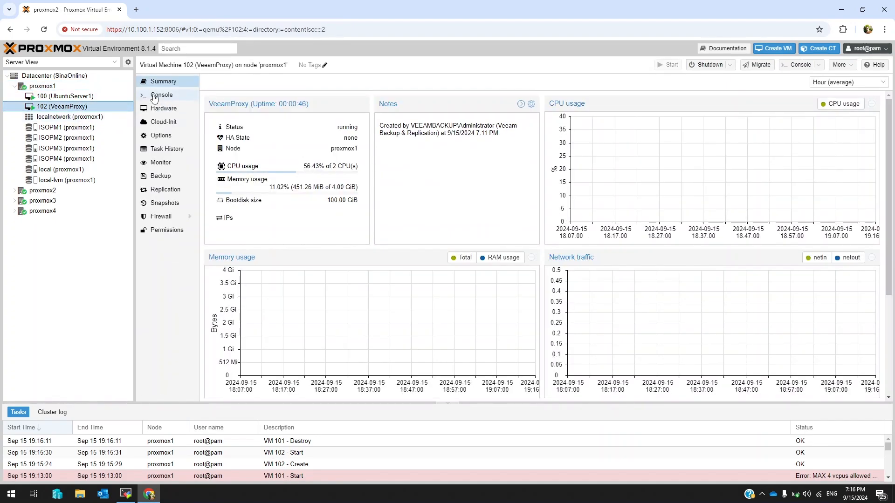
pyautogui.click(154, 95)
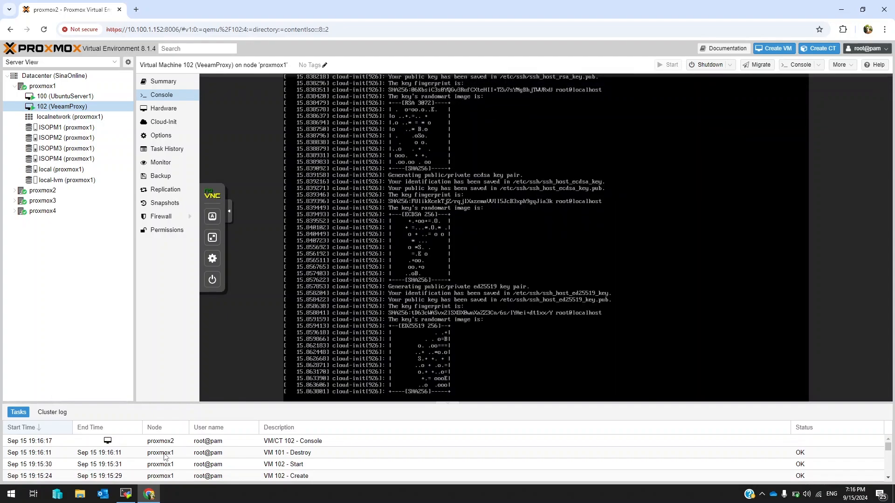
pyautogui.moveTo(130, 500)
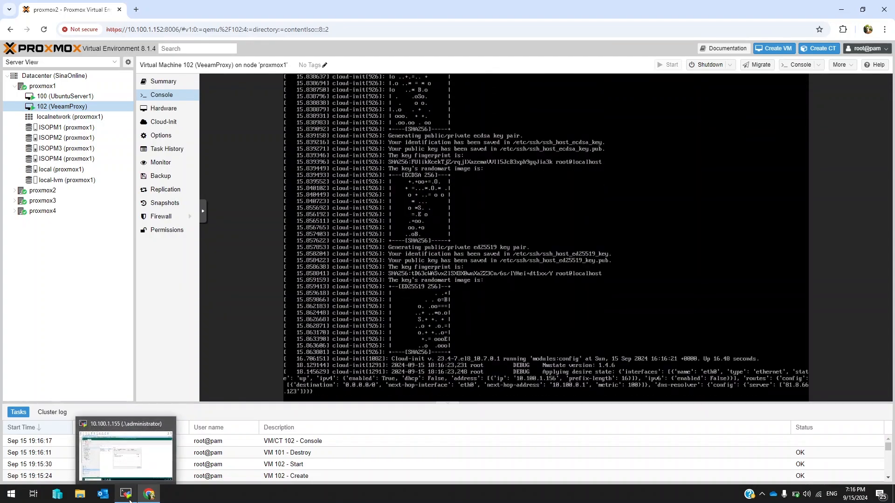
pyautogui.click(130, 500)
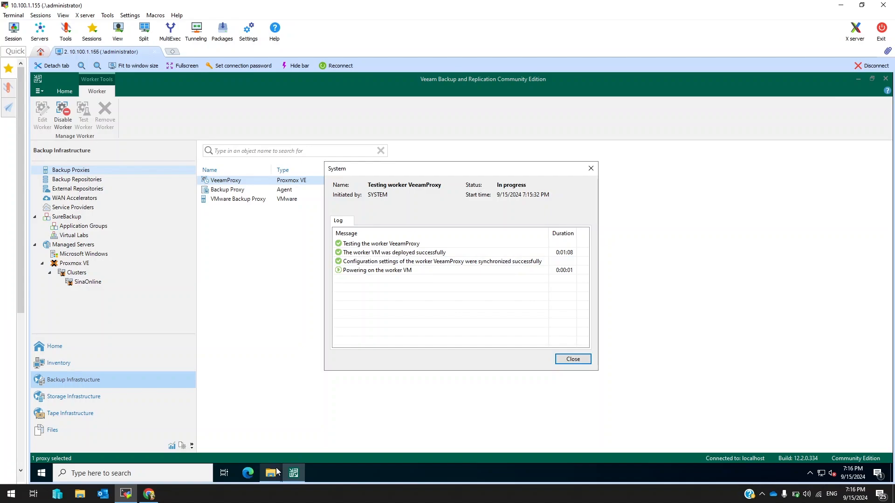
# Return to the Proxmox console of VM 102 VeeamProxy.
pyautogui.click(149, 498)
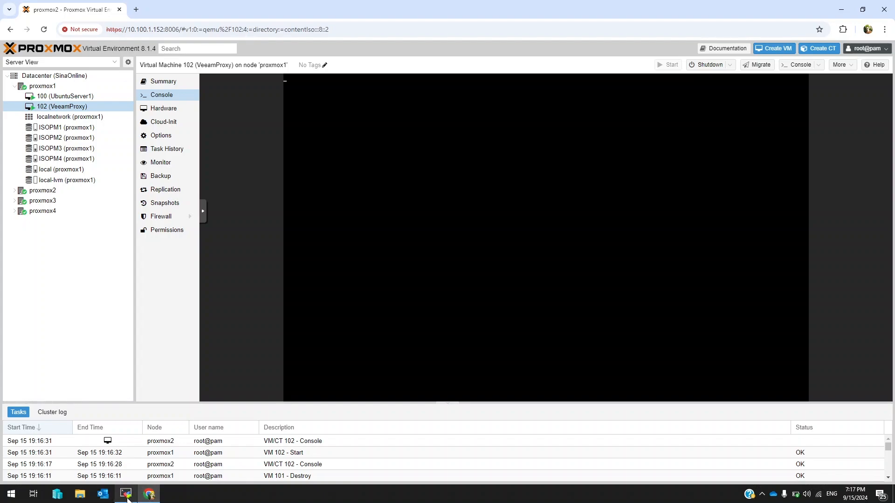
# Bring back Veeam's worker test, now showing the worker powered on with IP 10.100.1.156.
pyautogui.moveTo(127, 499)
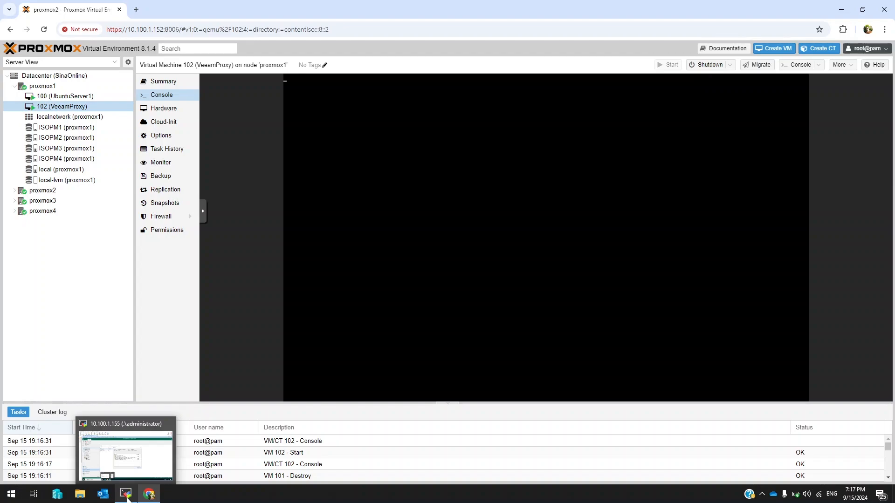
pyautogui.click(128, 500)
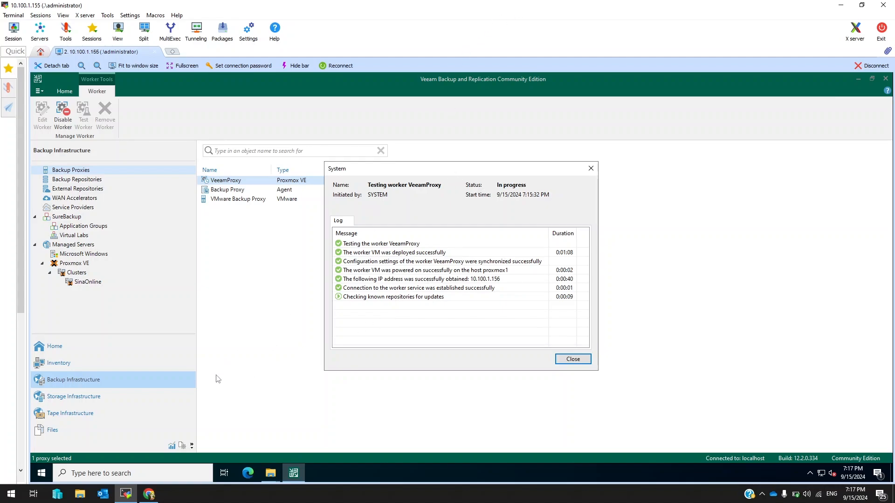
# Return to the Proxmox console of VM 102, now at the VeeamProxy login prompt.
pyautogui.click(148, 495)
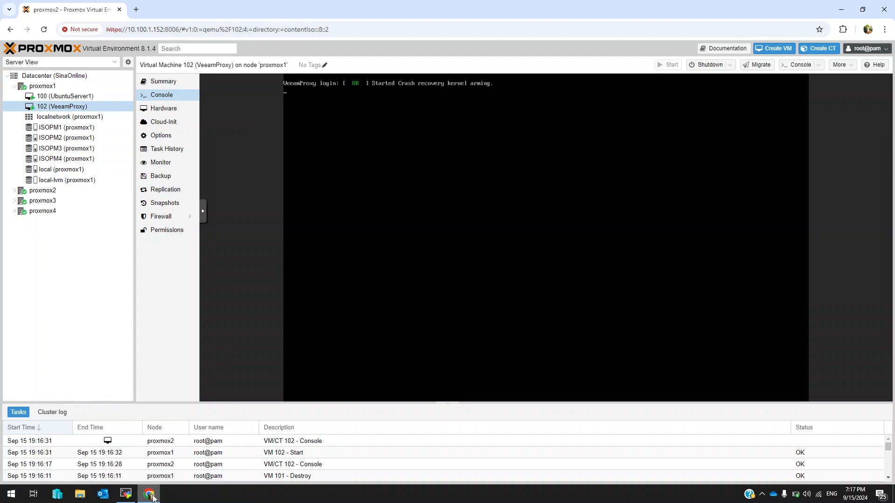
# Recheck Veeam's worker test, still checking known repositories for updates.
pyautogui.click(130, 497)
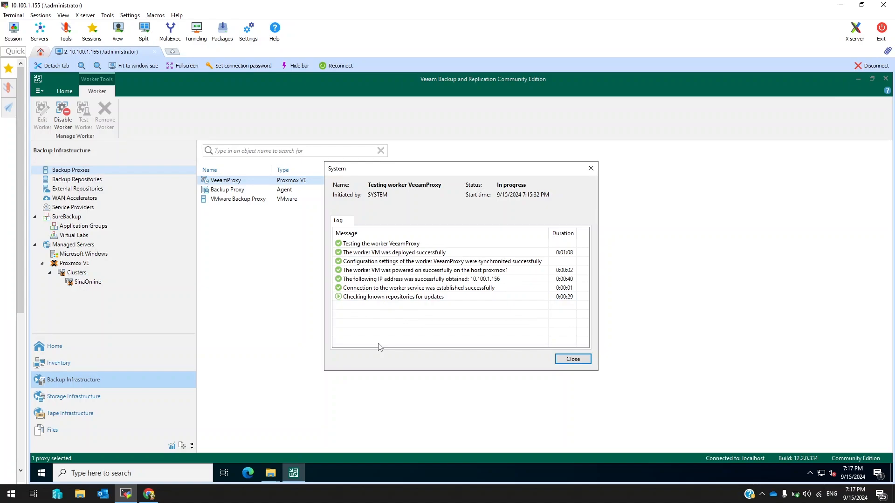
# Go back to VM 102's Proxmox console, still sitting at its login prompt.
pyautogui.click(150, 497)
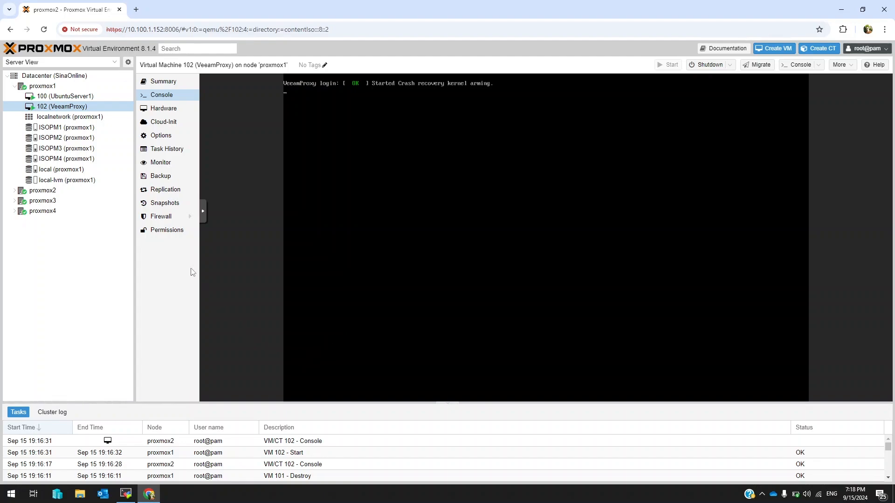
# Confirm VM 102 has stopped in Proxmox, then close Veeam's successful worker test log.
pyautogui.click(159, 84)
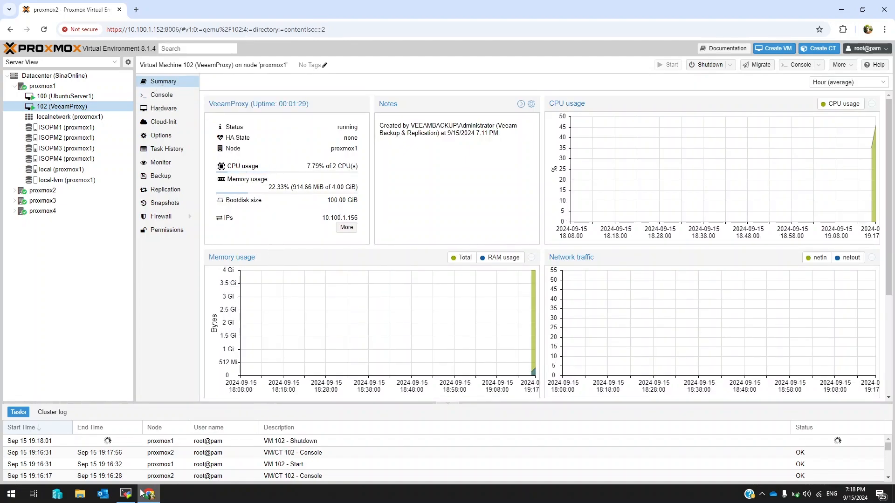
pyautogui.moveTo(129, 497)
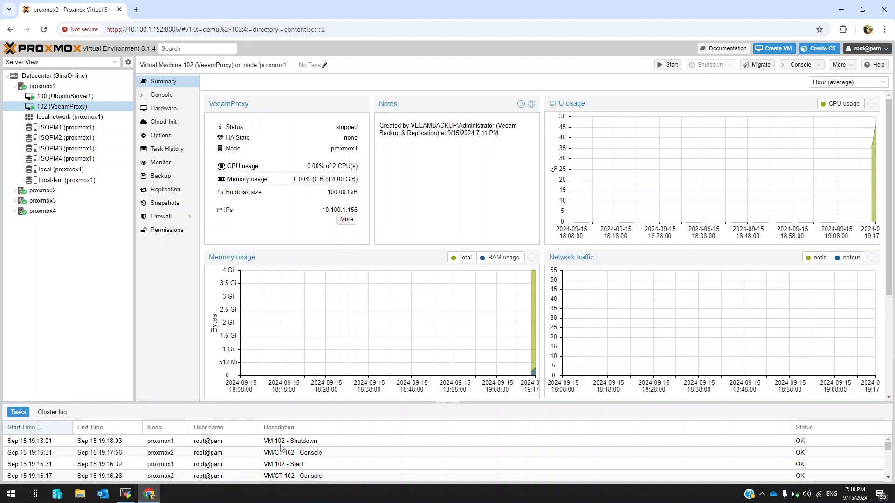
pyautogui.click(161, 95)
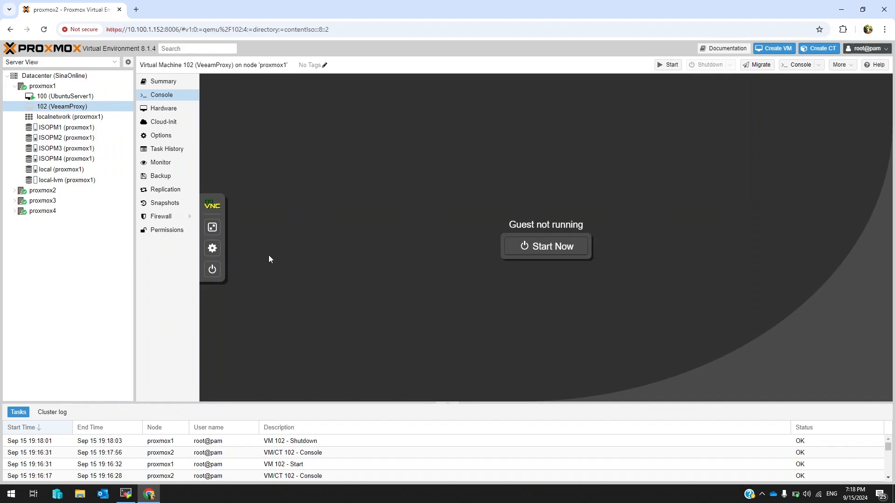
pyautogui.click(125, 495)
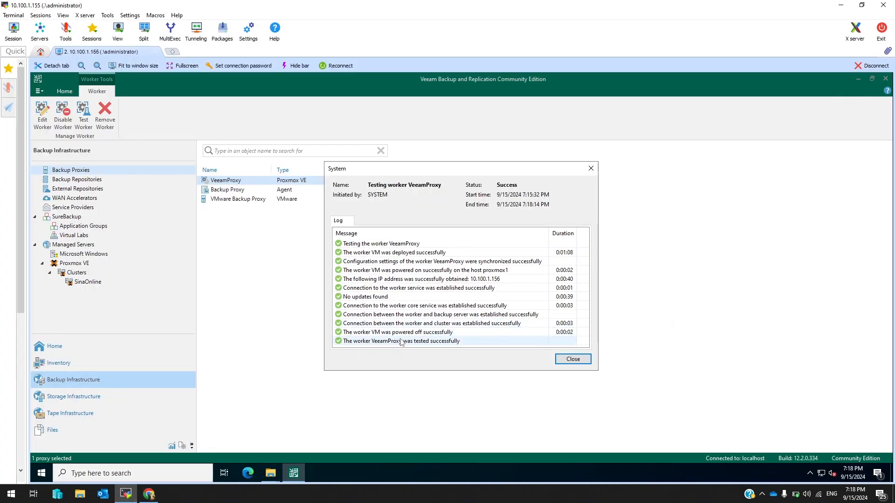
pyautogui.click(576, 360)
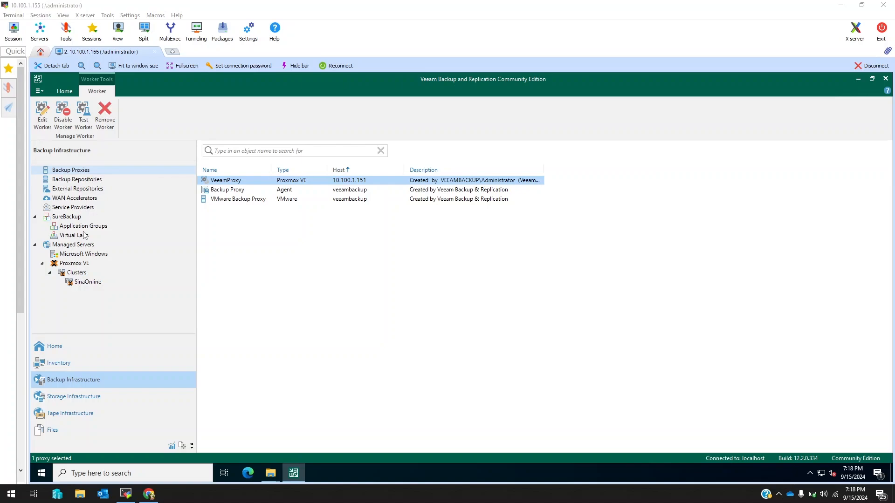
# Browse the Inventory, selecting UbuntuServer1 and then the SinaOnline cluster.
pyautogui.click(65, 365)
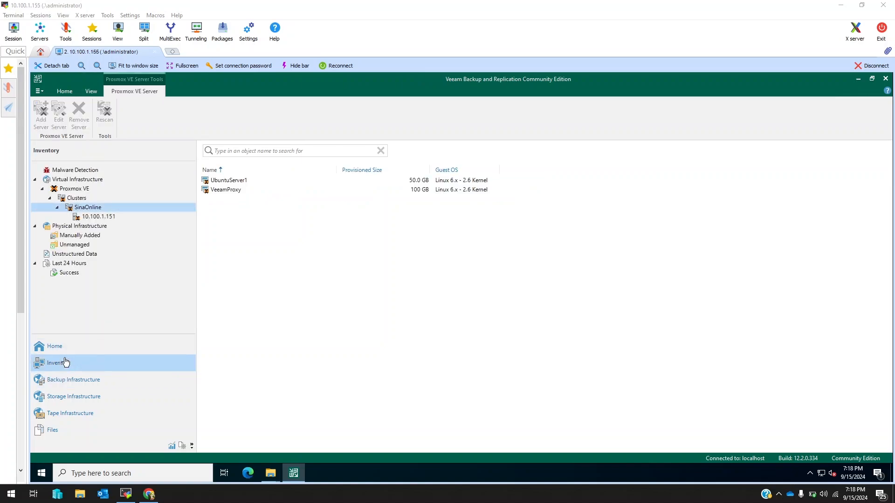
pyautogui.click(240, 183)
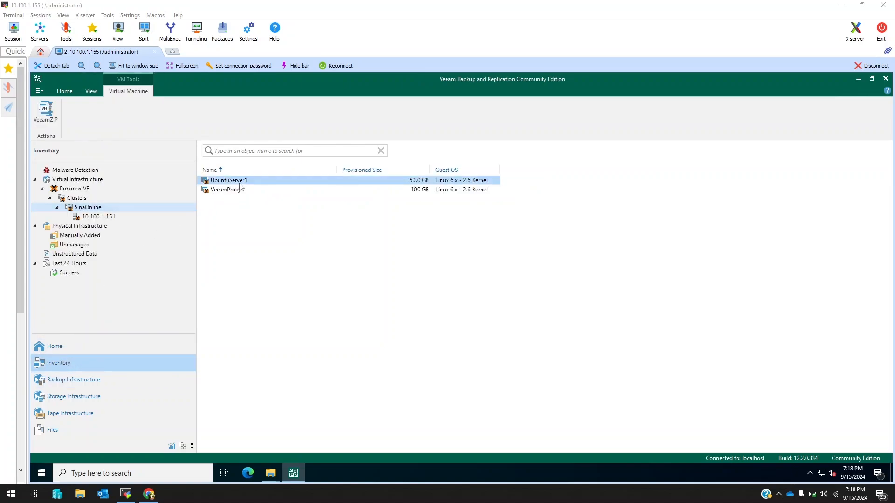
pyautogui.click(161, 287)
# From Home, start a new Virtual machine backup job.
pyautogui.click(65, 352)
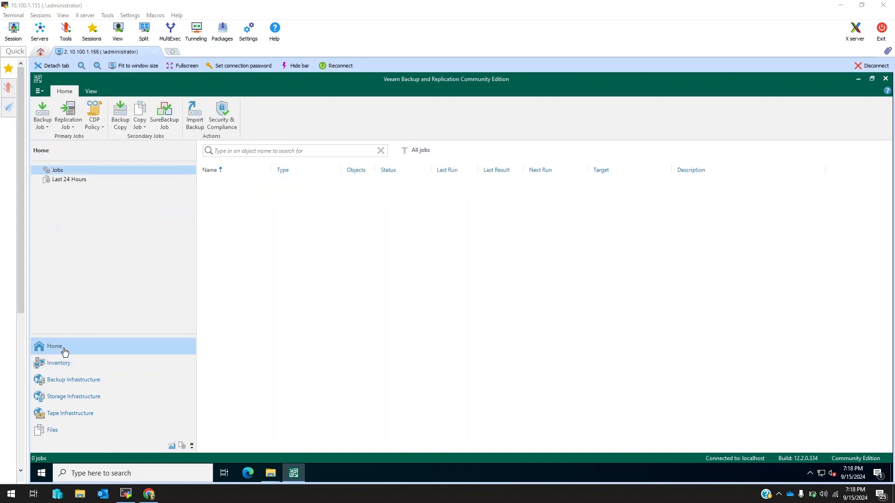
pyautogui.click(43, 121)
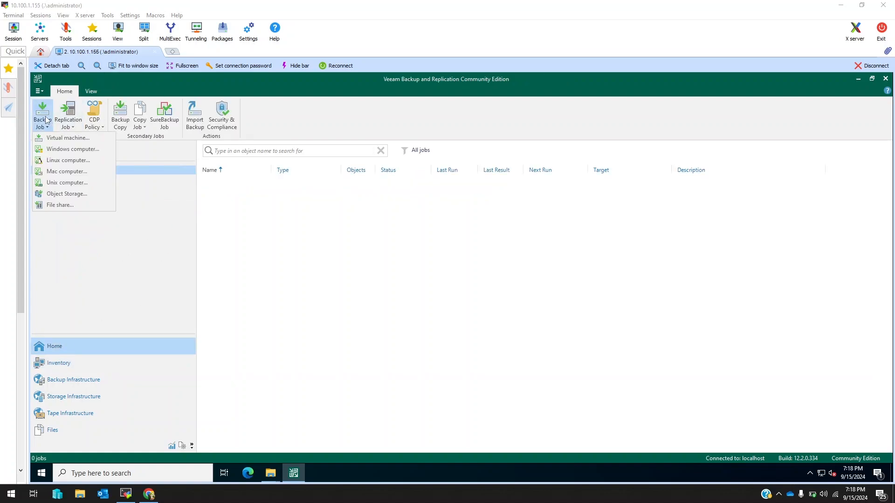
pyautogui.click(57, 140)
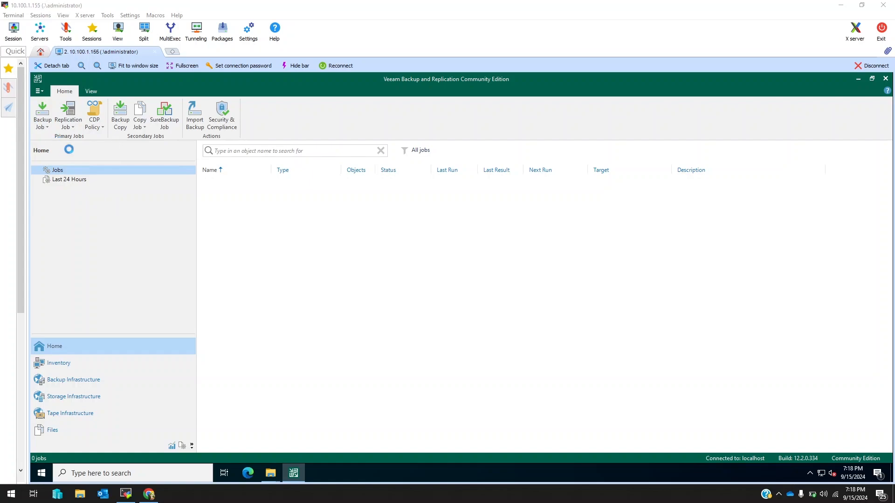
# Name the job 'TEST Job' and add UbuntuServer1 from host 10.100.1.151 in SinaOnline.
pyautogui.write('TEST Job')
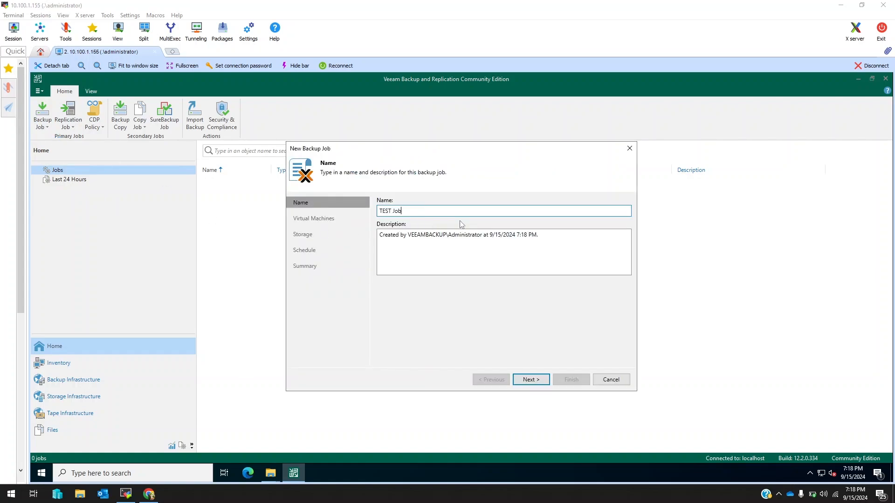
pyautogui.click(531, 380)
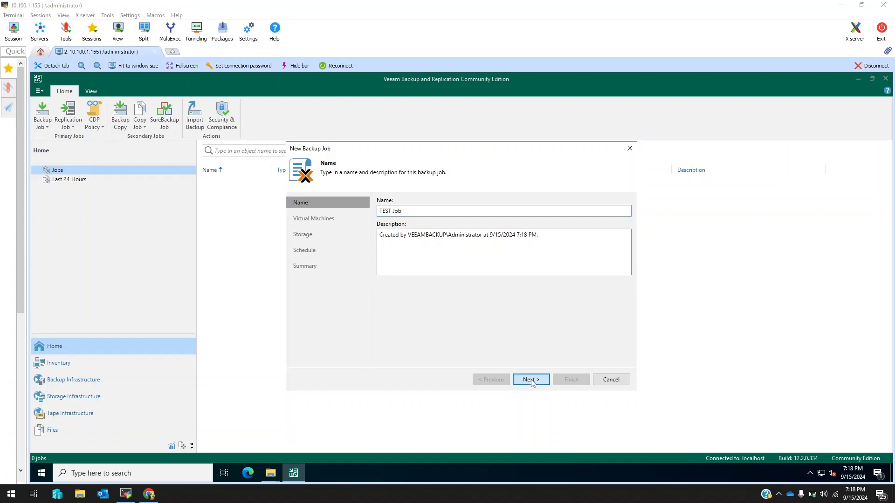
pyautogui.click(619, 213)
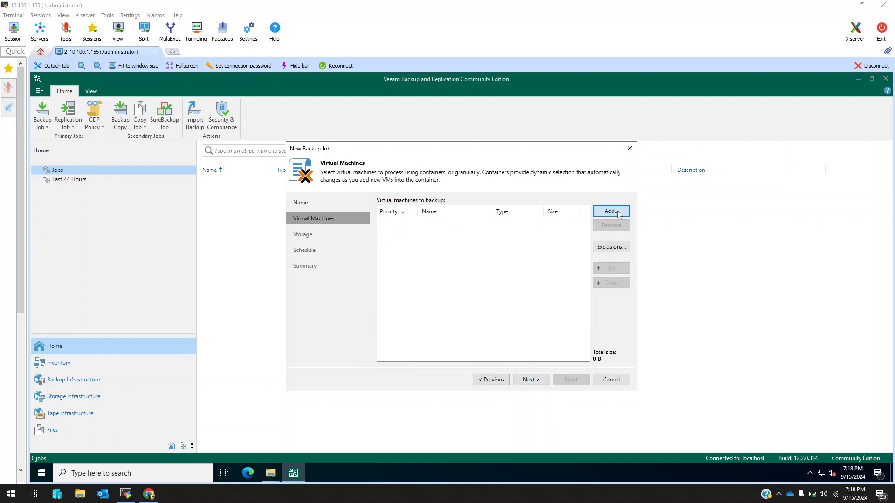
pyautogui.click(412, 189)
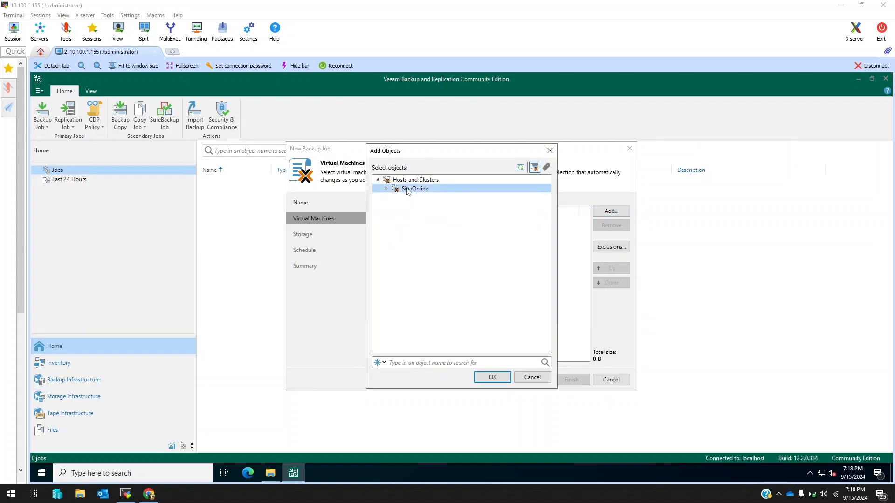
pyautogui.click(386, 189)
pyautogui.click(395, 197)
pyautogui.click(441, 210)
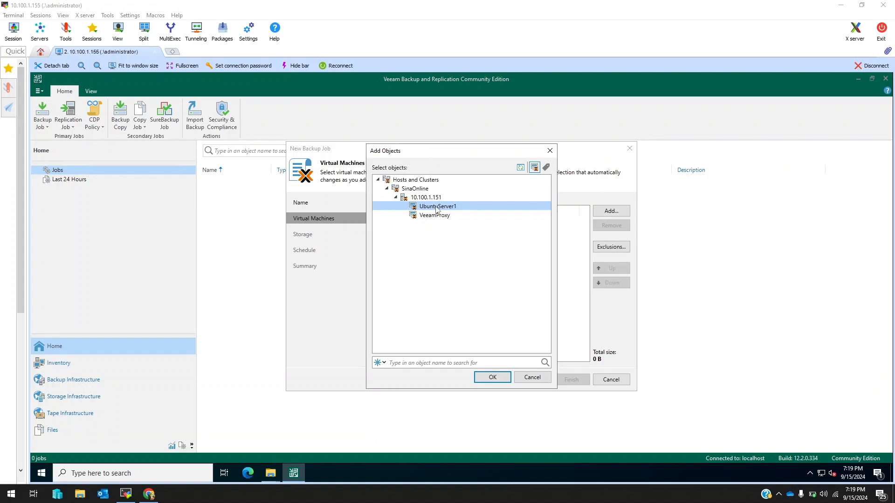
pyautogui.click(489, 377)
# Store the backups in Backups Repo, apply the settings, and tick run-on-Finish.
pyautogui.click(532, 382)
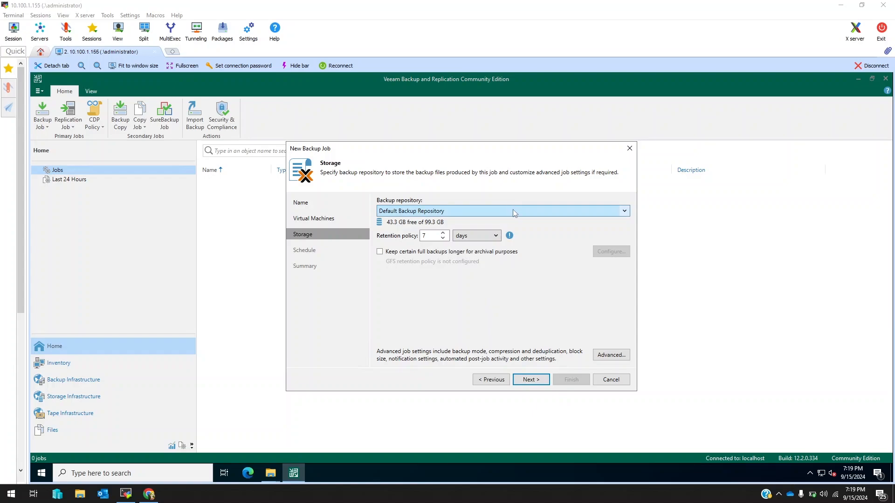
pyautogui.click(516, 217)
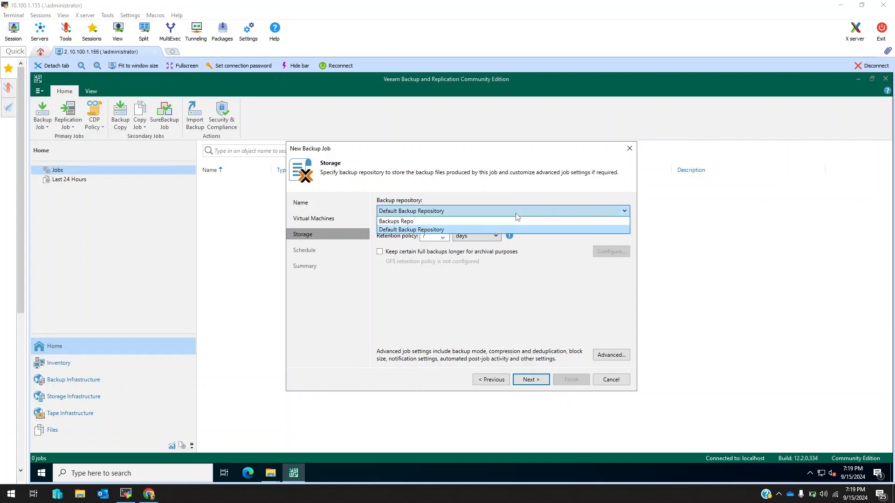
pyautogui.click(454, 227)
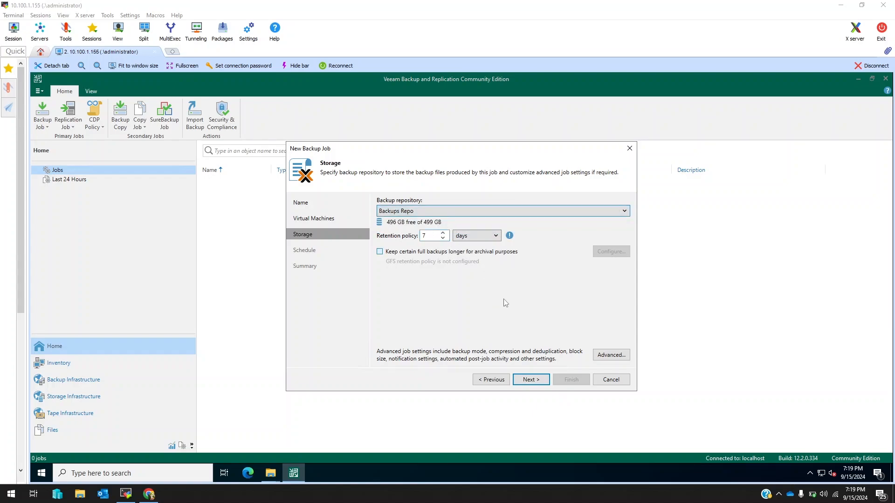
pyautogui.click(531, 380)
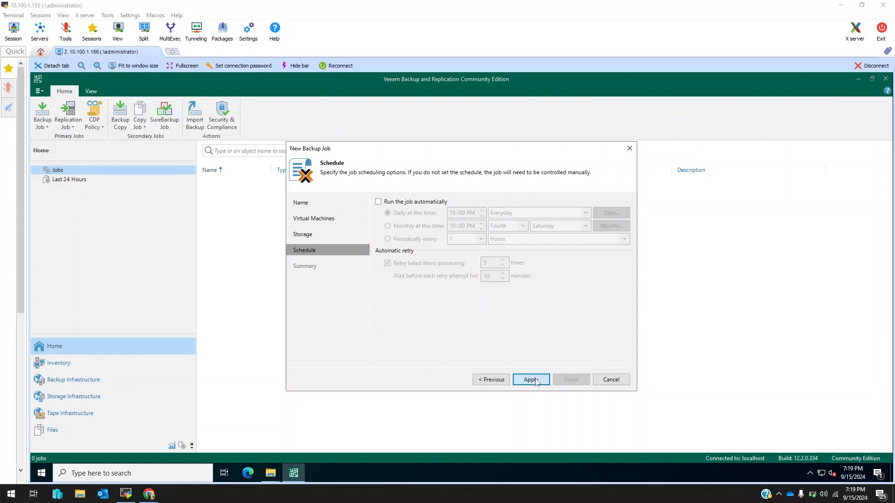
pyautogui.click(531, 380)
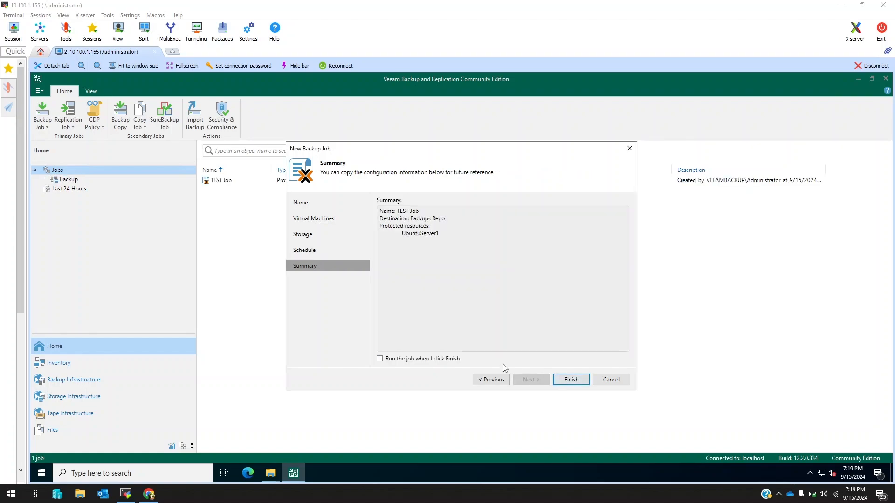
pyautogui.click(444, 362)
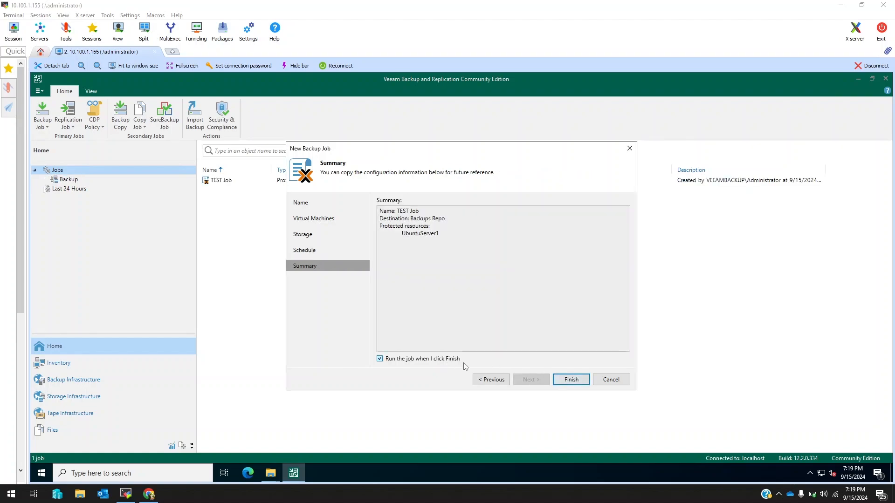
# Finish the wizard to start TEST Job and open its progress window, moved higher up.
pyautogui.click(570, 379)
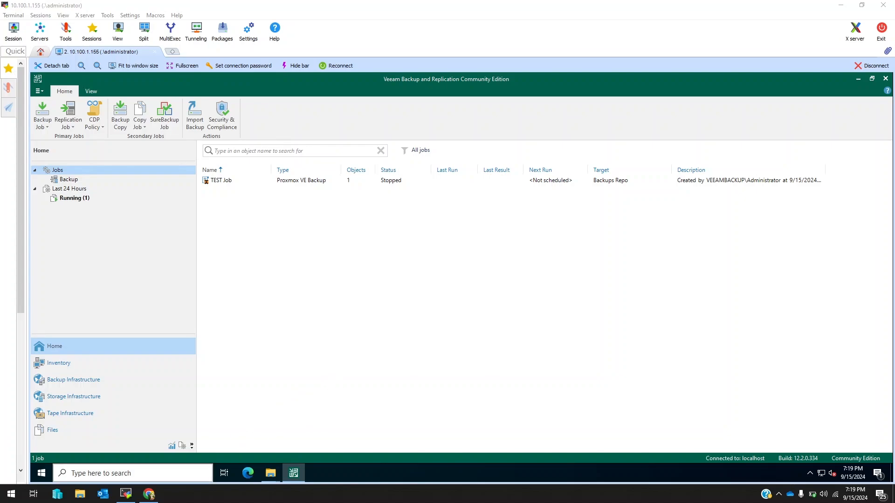
pyautogui.click(149, 494)
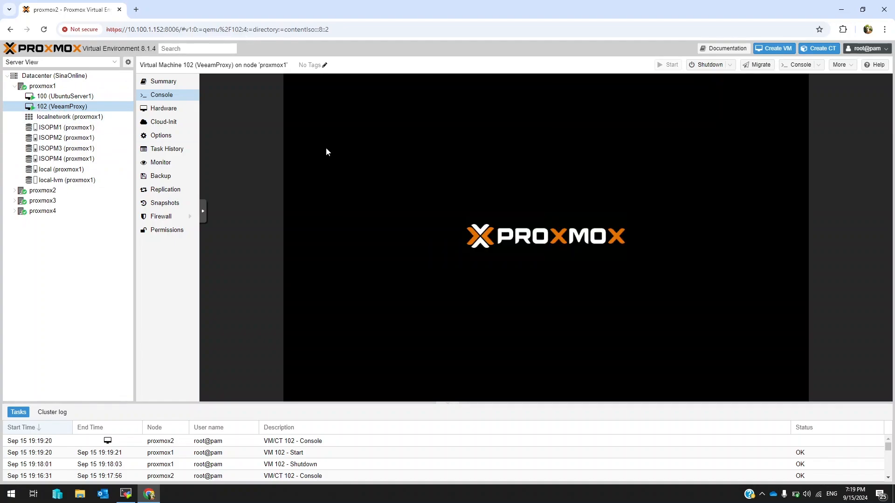
pyautogui.click(130, 497)
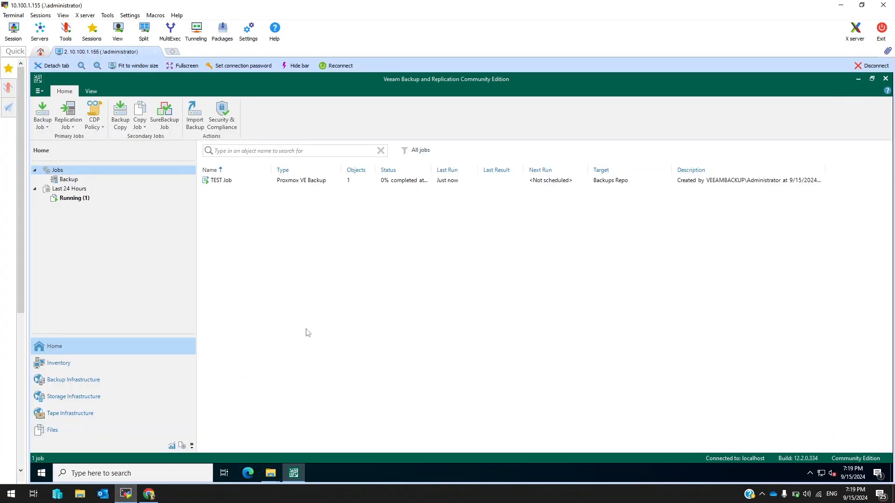
pyautogui.doubleClick(282, 182)
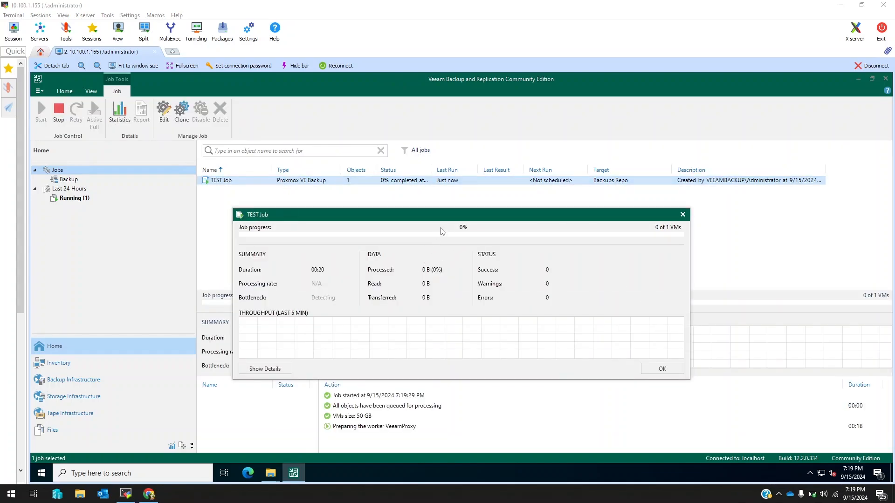
pyautogui.moveTo(466, 212); pyautogui.dragTo(464, 176)
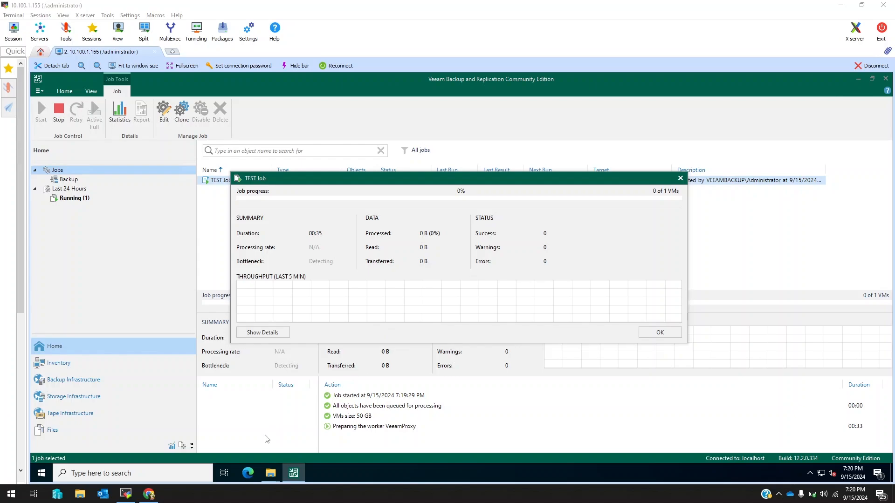
# Check UbuntuServer1's Proxmox console at its password prompt, then return to TEST Job's progress.
pyautogui.moveTo(151, 496)
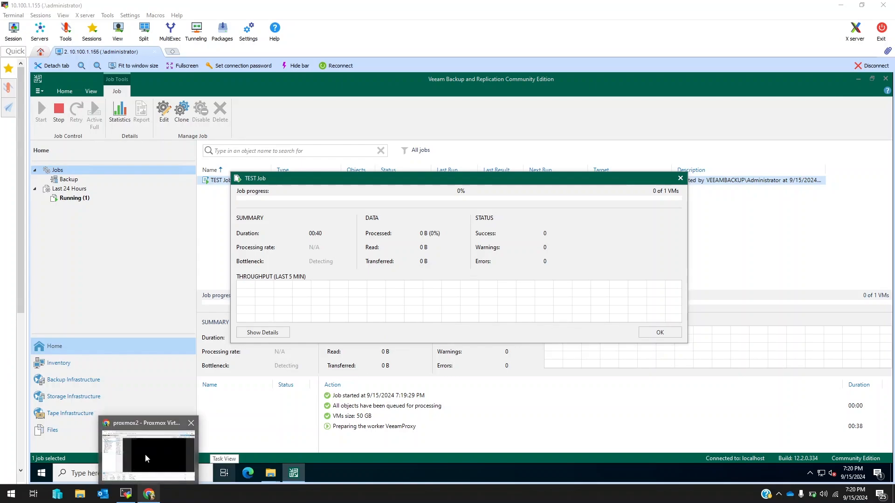
pyautogui.click(145, 454)
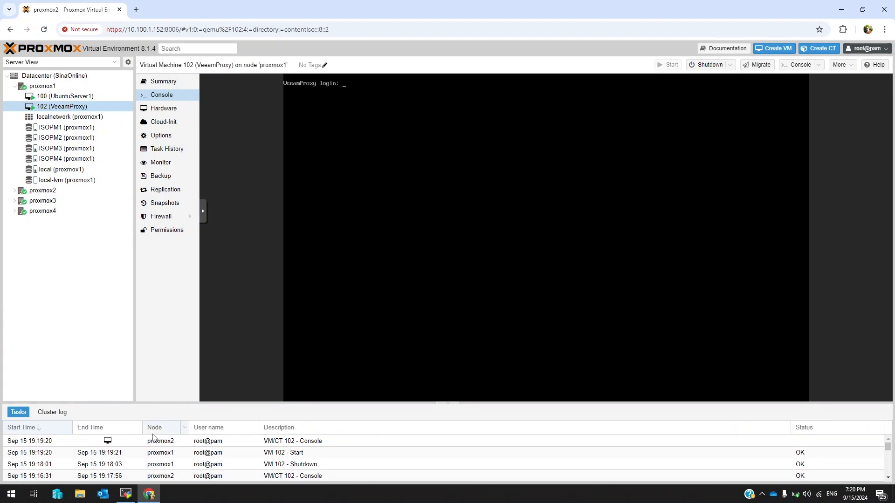
pyautogui.click(60, 96)
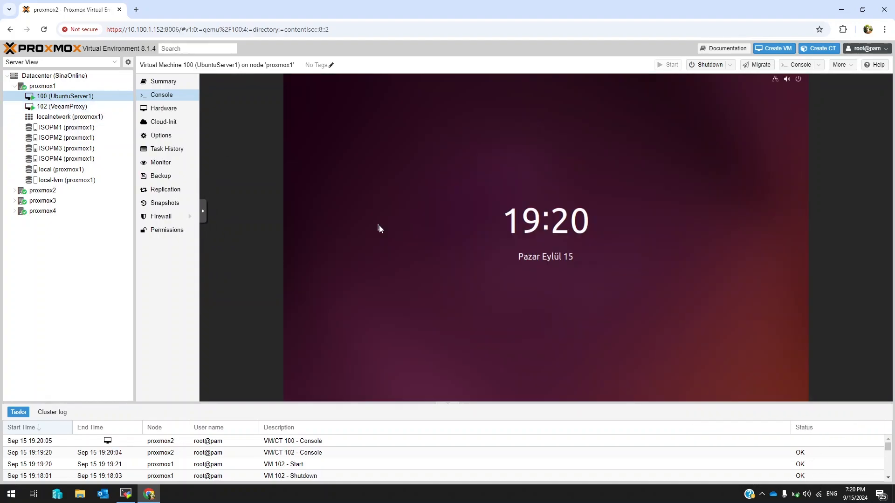
pyautogui.click(379, 225)
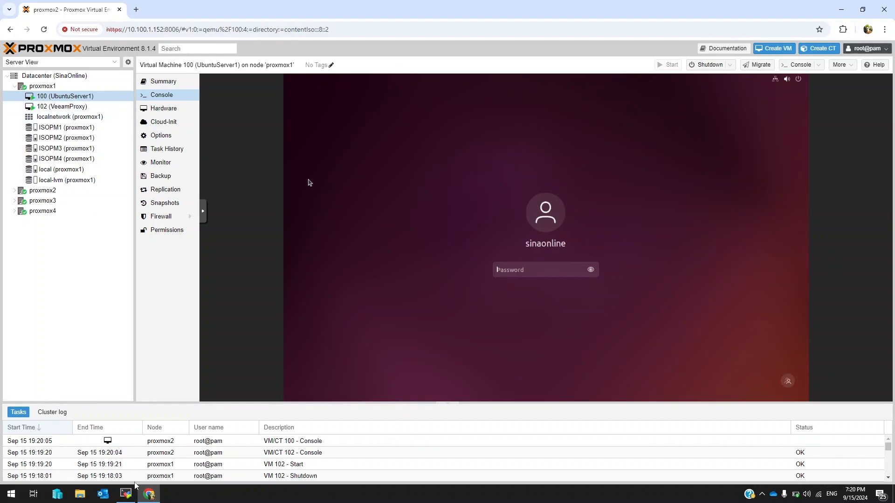
pyautogui.click(131, 498)
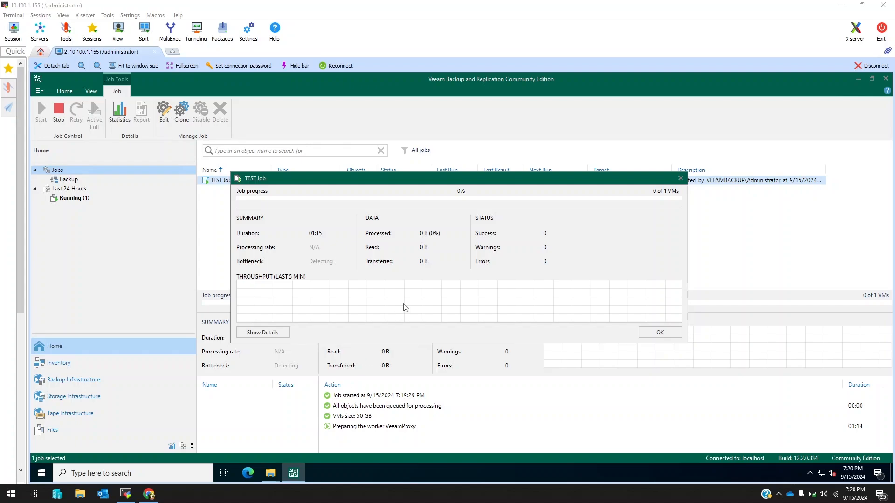
# Expand TEST Job's details and view UbuntuServer1's log at 1%, then switch to Proxmox.
pyautogui.click(281, 335)
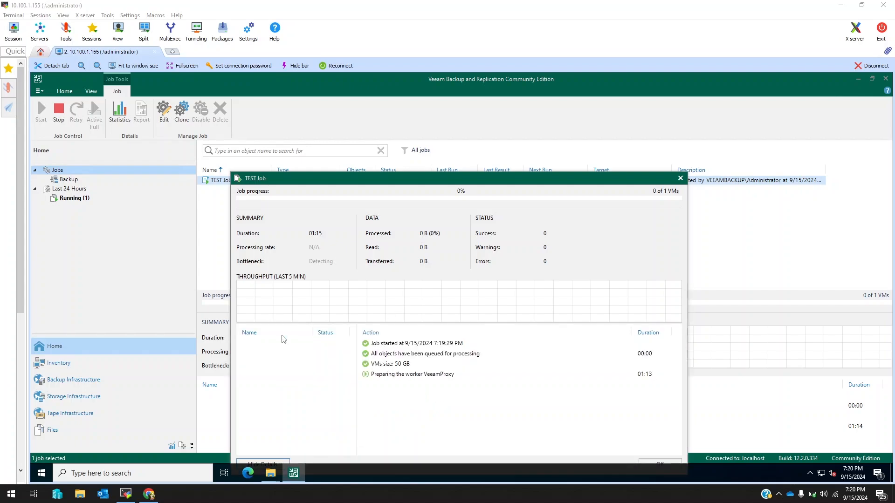
pyautogui.moveTo(445, 181); pyautogui.dragTo(442, 124)
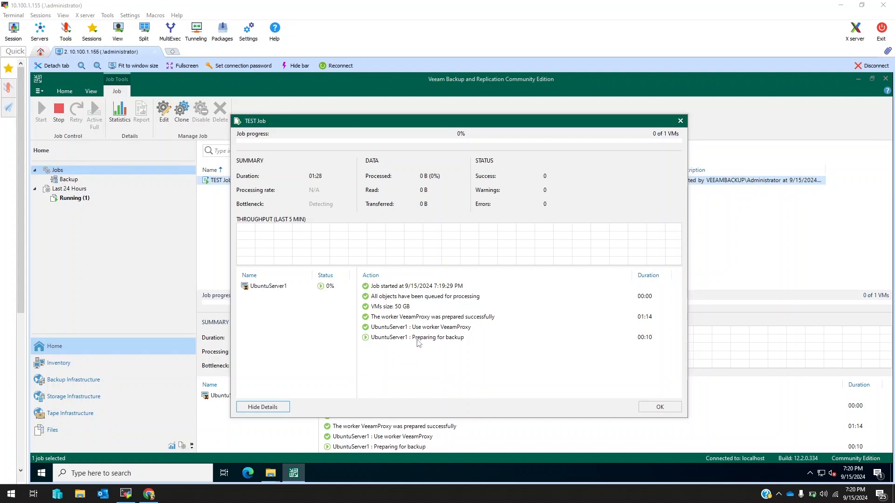
pyautogui.click(283, 290)
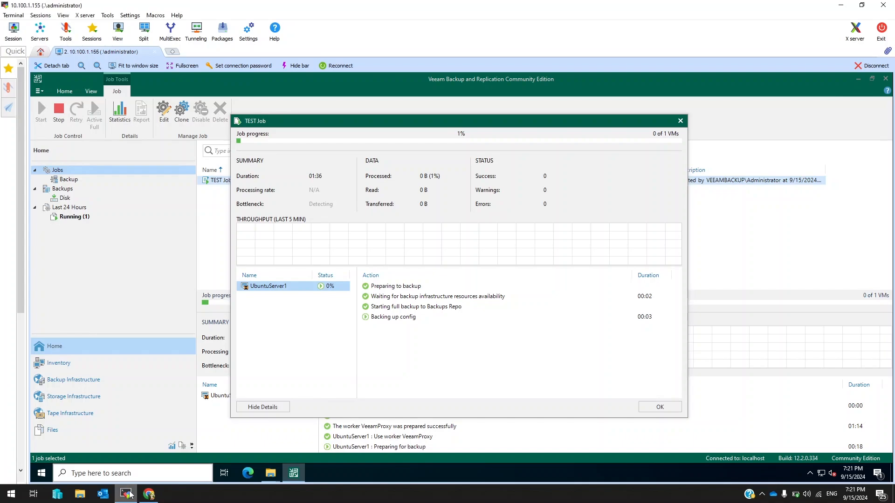
pyautogui.click(149, 496)
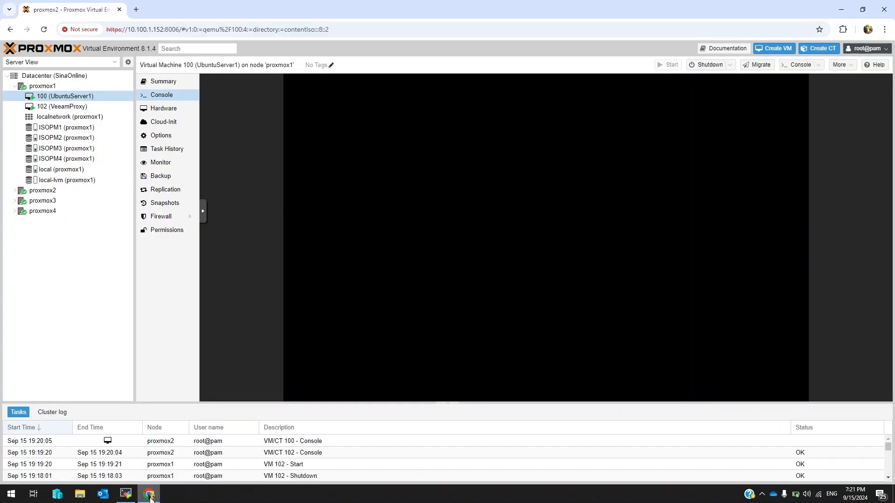
# Wake the UbuntuServer1 console and check the TEST Job's disk backup step in Veeam.
pyautogui.click(336, 175)
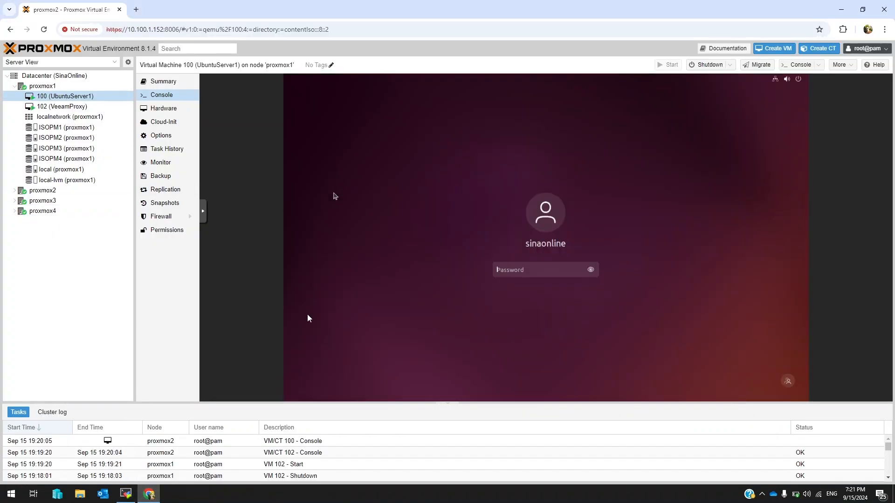
pyautogui.click(126, 496)
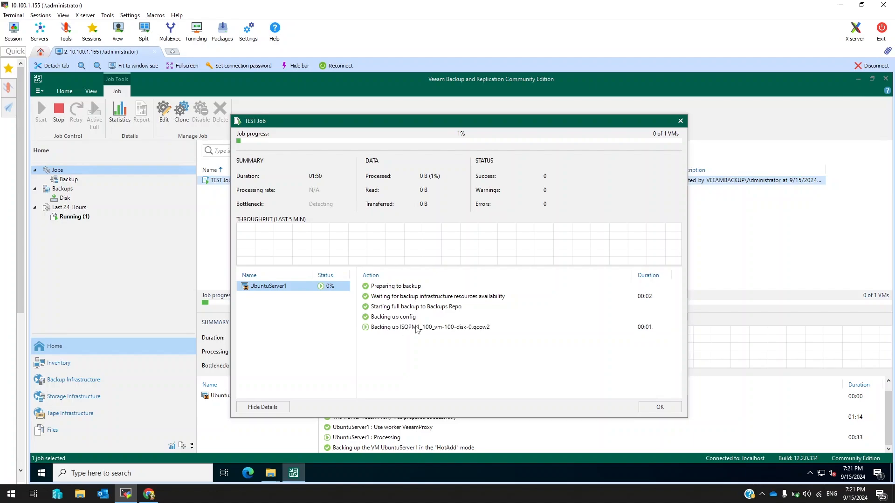
pyautogui.click(417, 329)
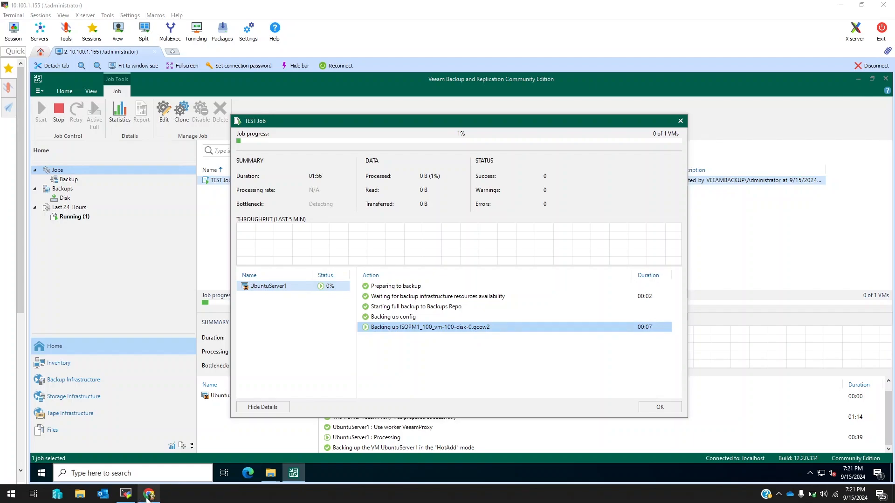
# Review VM 100's hardware, recheck the job, then show proxmox1's Directory disks with /mnt/pve/ISOPM1.
pyautogui.moveTo(127, 499)
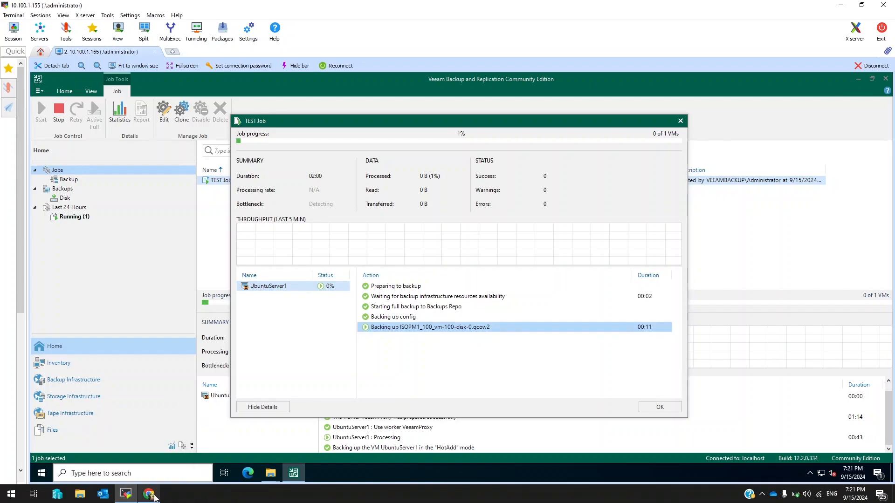
pyautogui.click(149, 494)
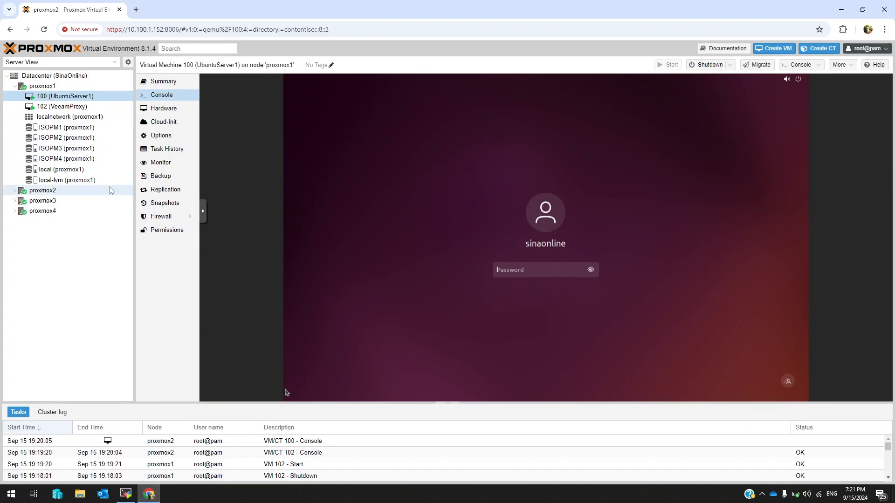
pyautogui.click(163, 112)
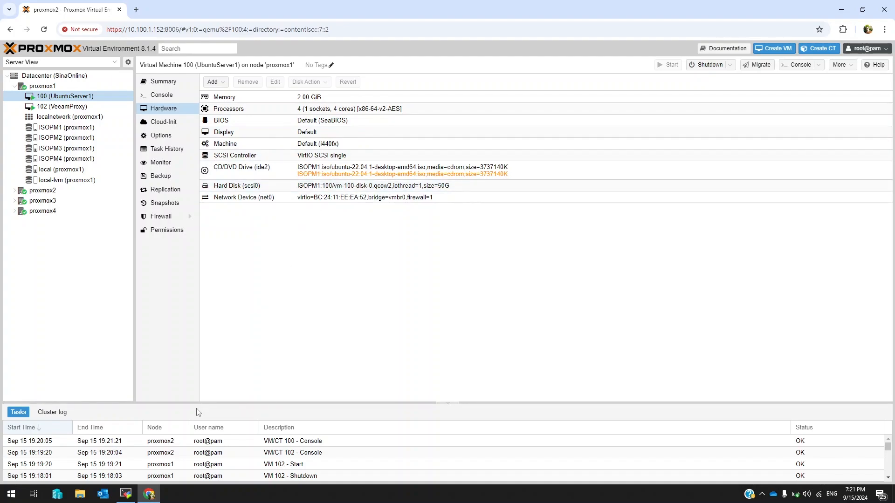
pyautogui.click(126, 494)
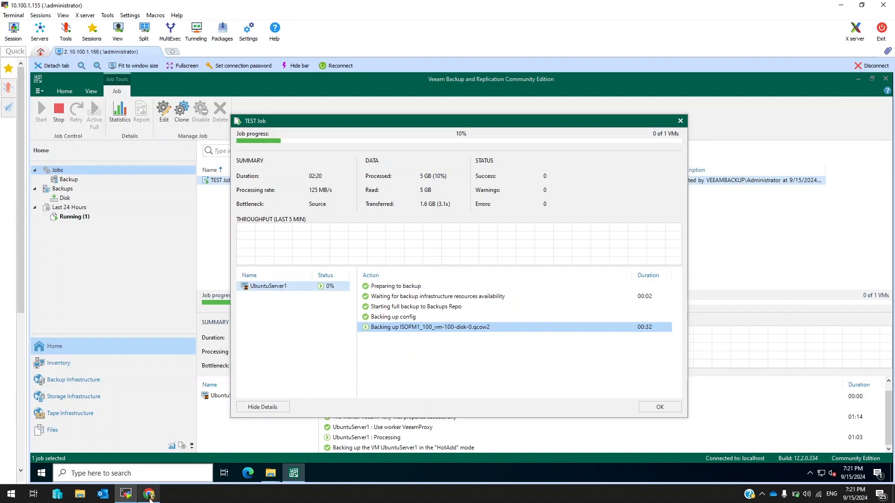
pyautogui.click(149, 497)
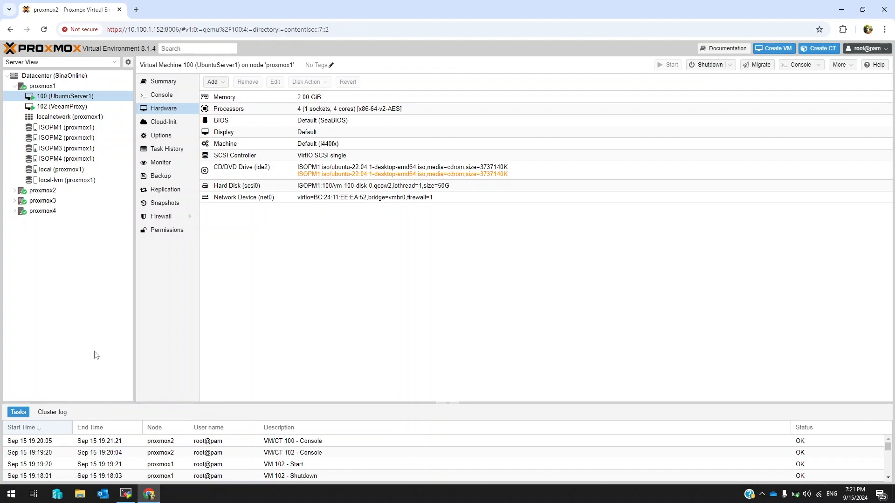
pyautogui.click(53, 86)
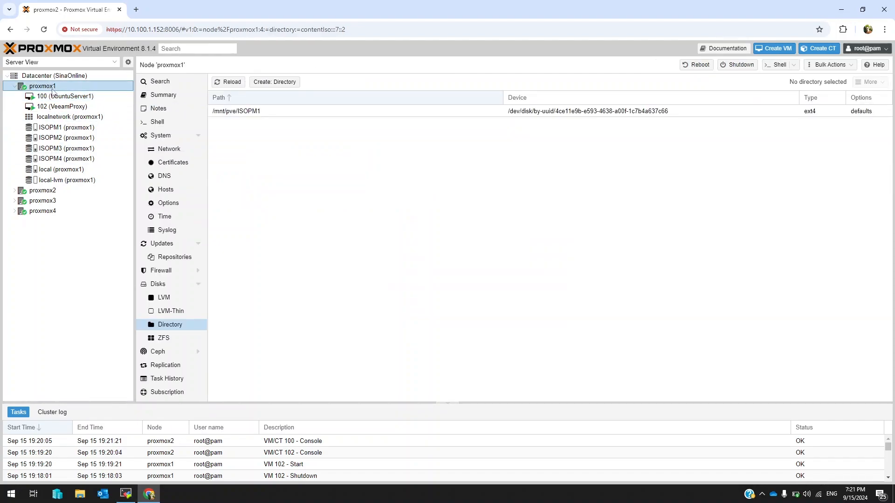
# Show the VeeamProxy VM 102 summary and highlight its CPU usage reading.
pyautogui.click(55, 107)
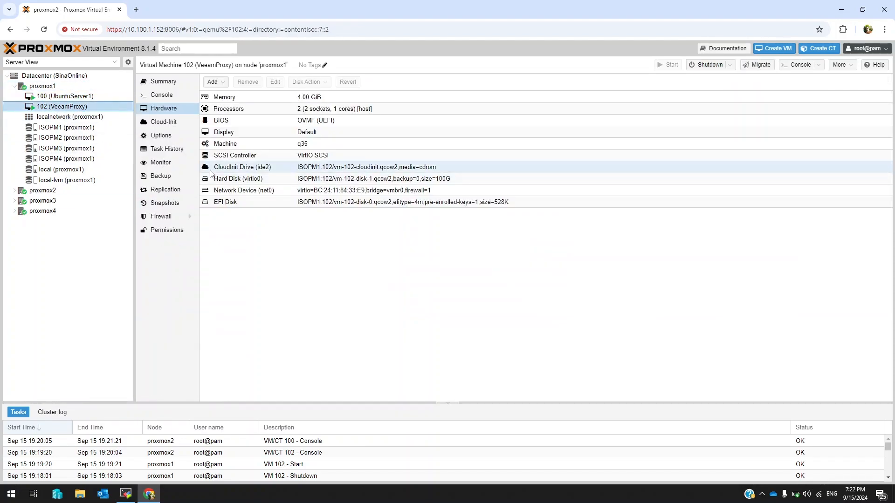
pyautogui.click(164, 83)
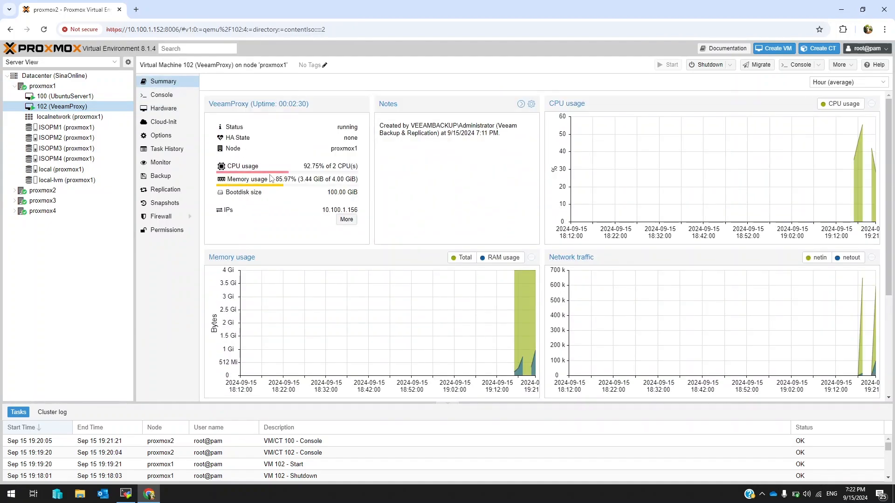
pyautogui.moveTo(307, 167); pyautogui.dragTo(320, 166)
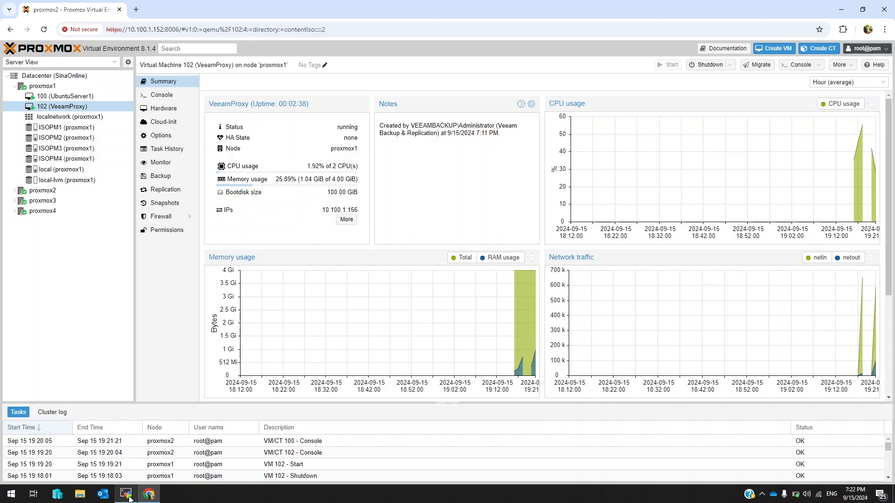
pyautogui.moveTo(130, 498)
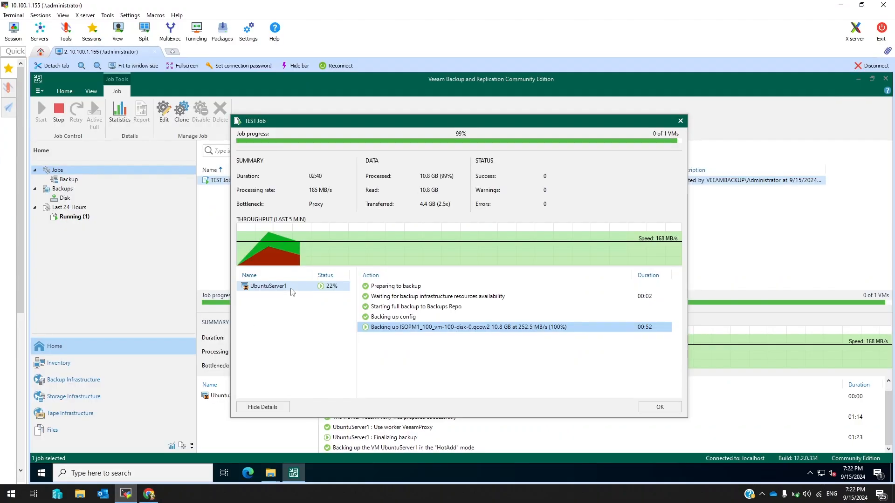
# Let TEST Job finish successfully, close its progress window, and select UbuntuServer1 (100) in Proxmox.
pyautogui.moveTo(321, 250)
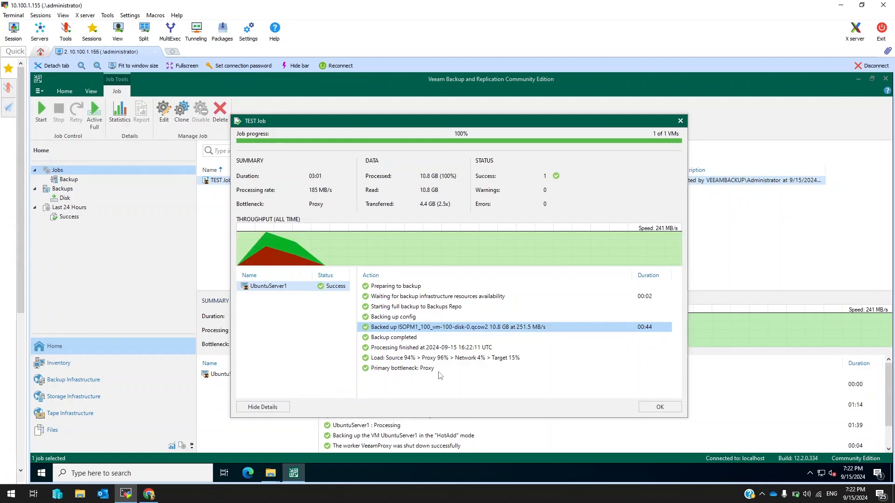
pyautogui.click(664, 409)
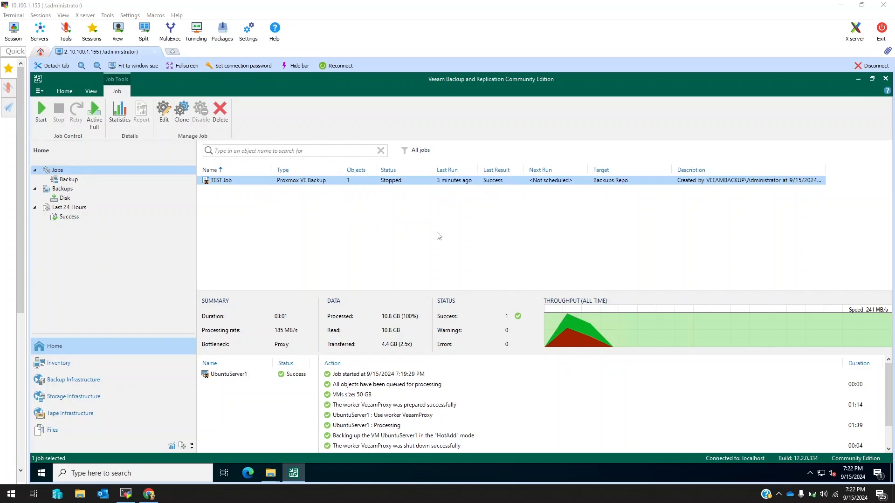
pyautogui.click(147, 495)
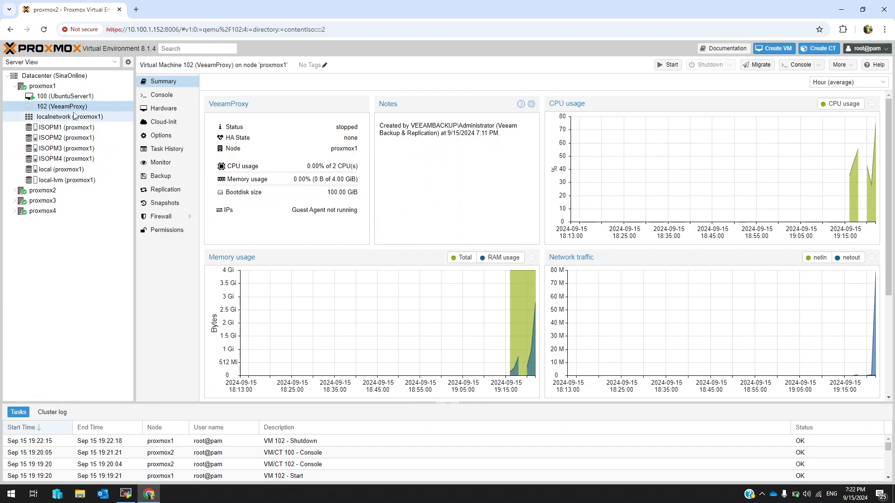
pyautogui.click(57, 97)
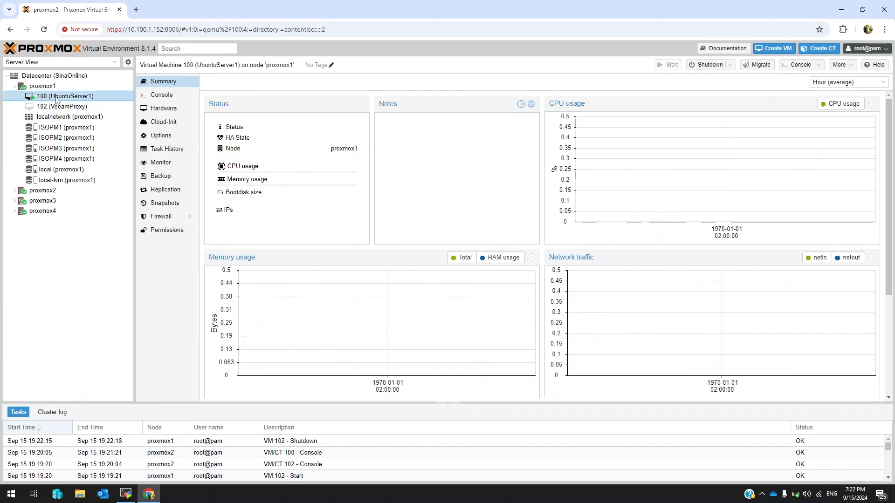
# Shut down UbuntuServer1 (VM 100) and confirm its console shows the guest not running.
pyautogui.rightClick(55, 97)
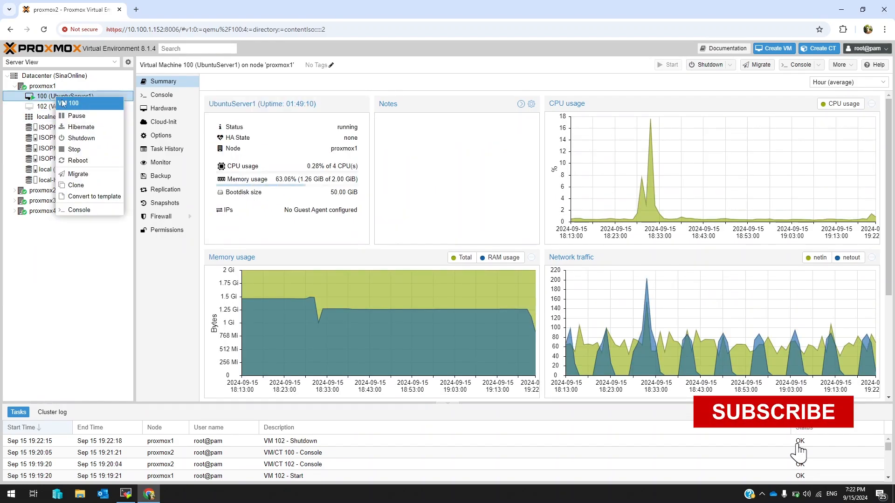
pyautogui.click(93, 139)
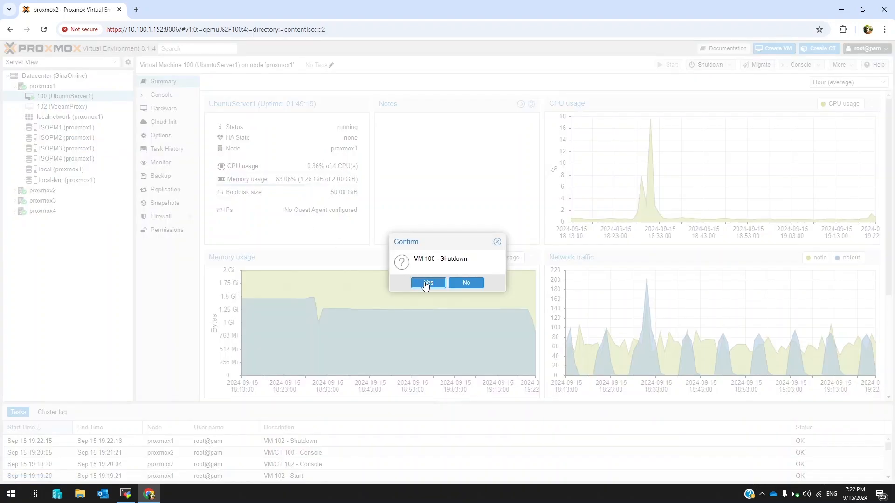
pyautogui.click(425, 282)
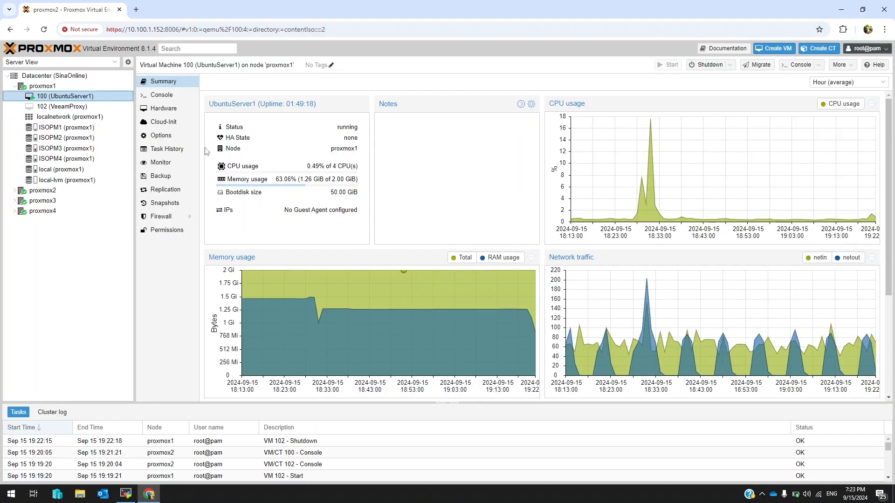
pyautogui.click(162, 95)
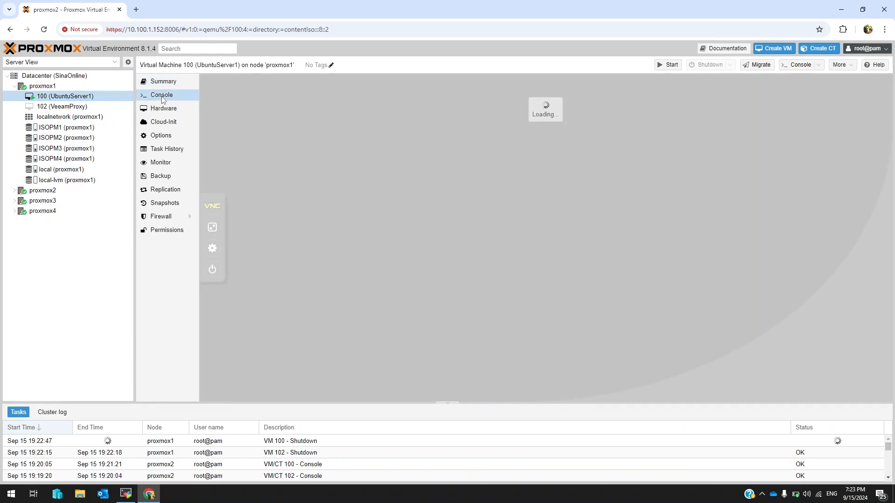
pyautogui.click(86, 106)
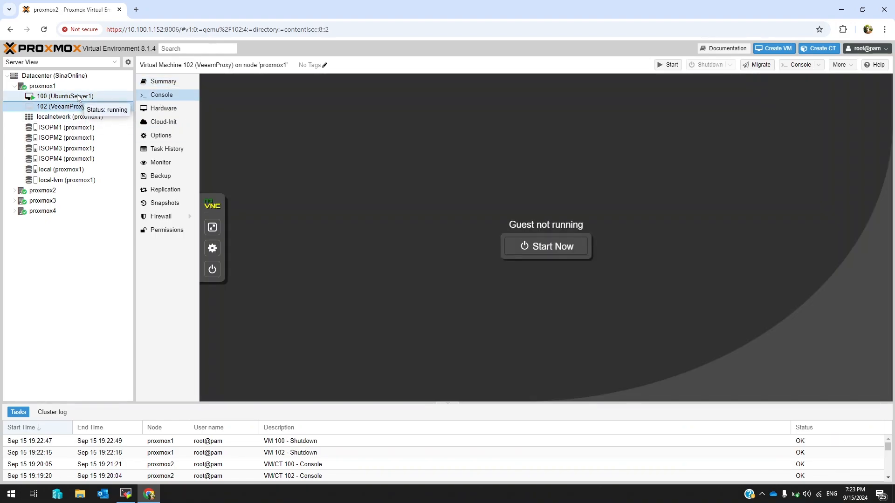
pyautogui.click(78, 97)
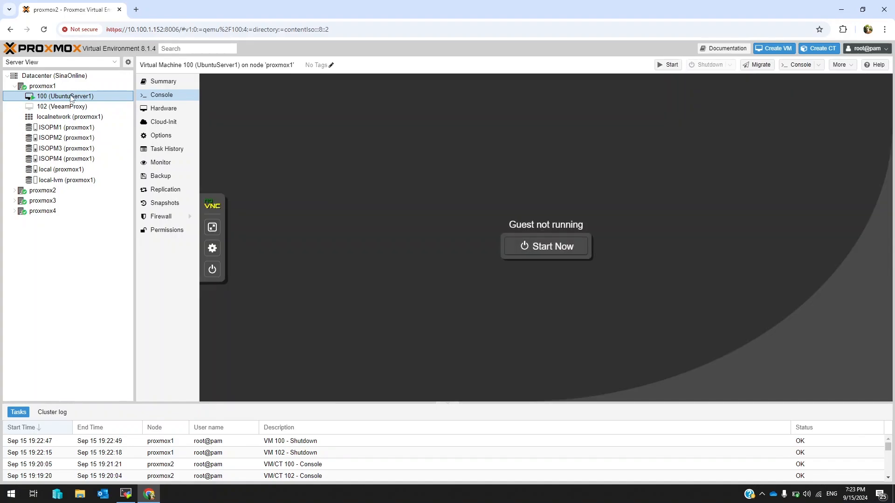
# Remove VM 100, confirming with 100 and ticking Purge and Destroy unreferenced disks.
pyautogui.rightClick(68, 97)
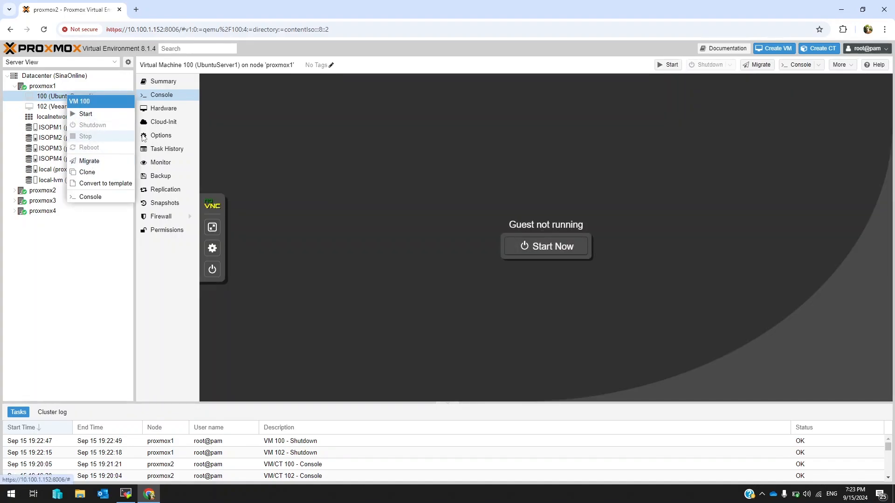
pyautogui.click(840, 65)
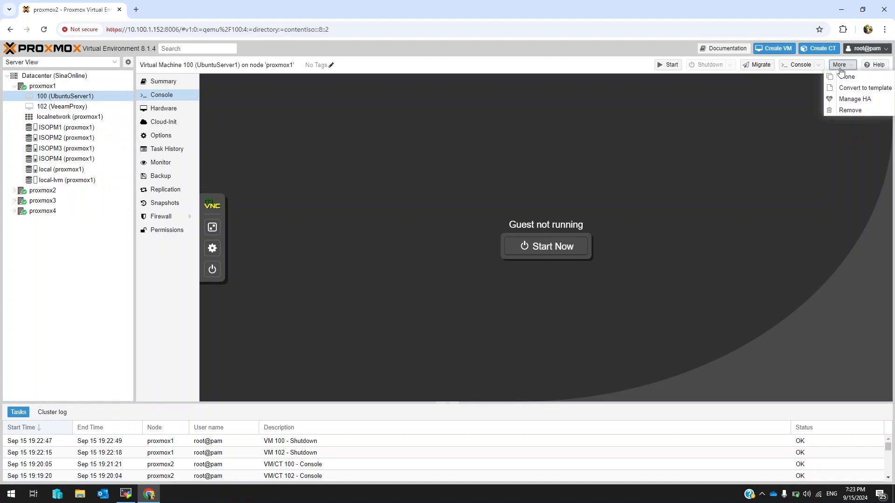
pyautogui.click(850, 110)
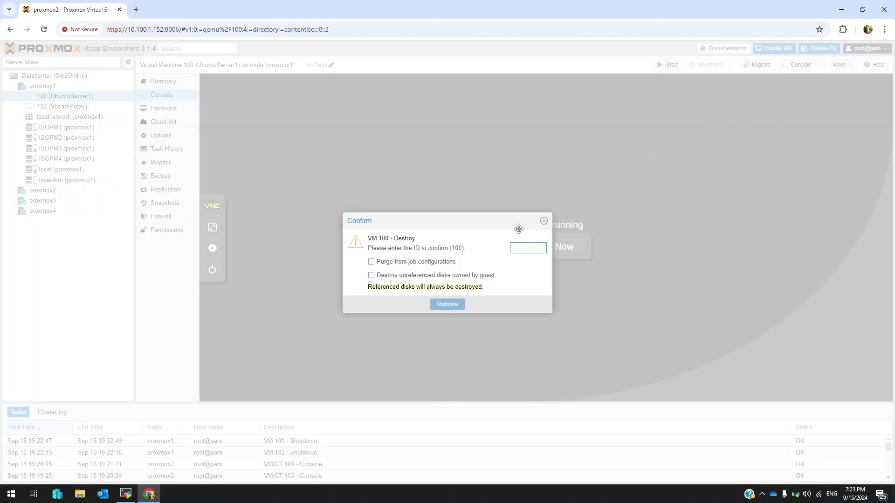
pyautogui.write('100')
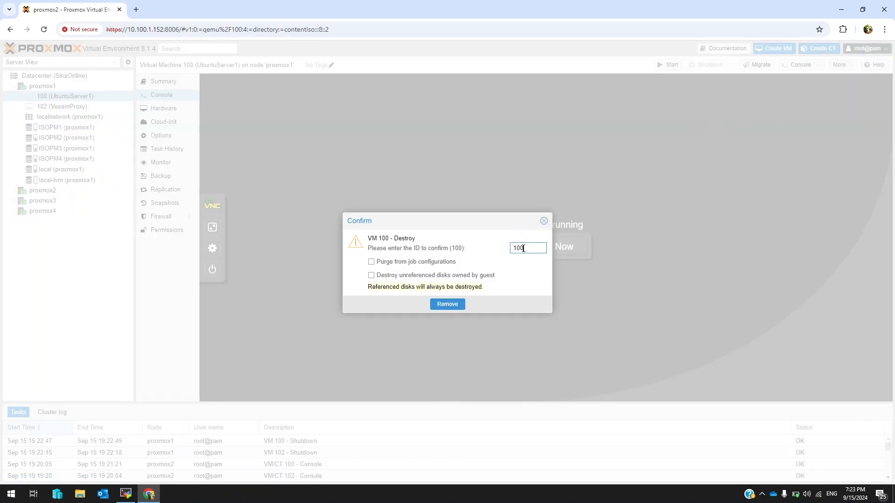
pyautogui.click(372, 262)
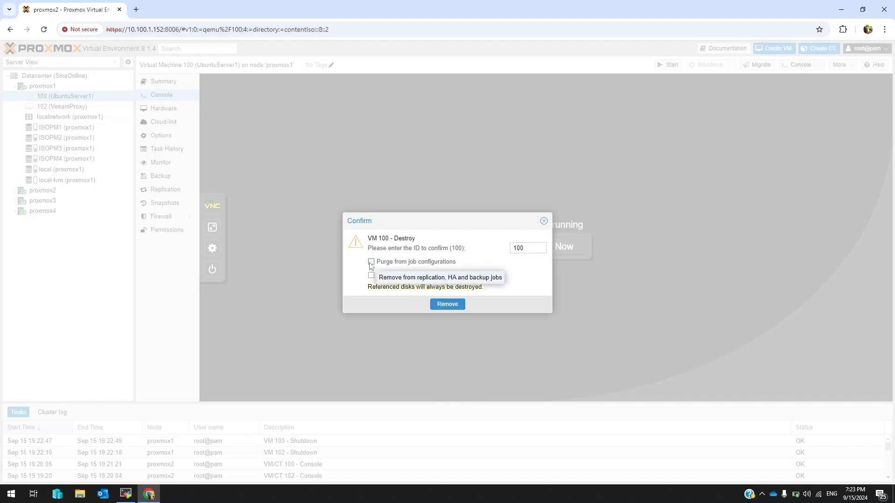
pyautogui.click(371, 275)
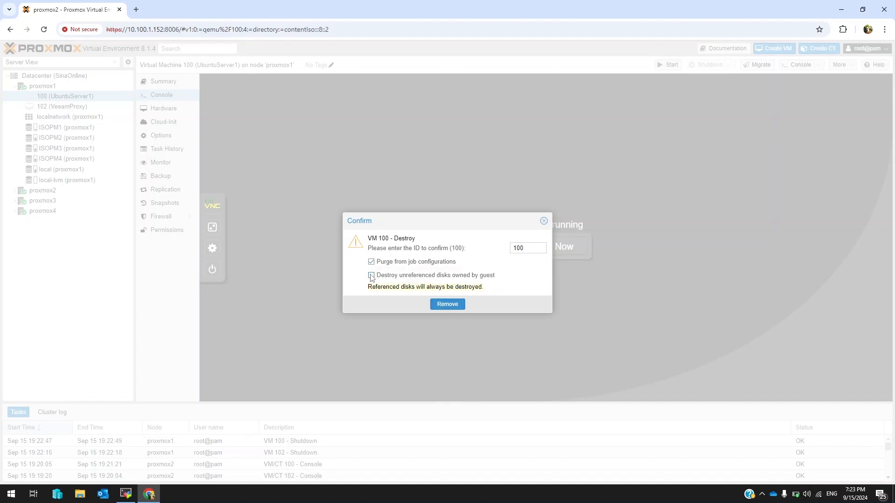
pyautogui.click(447, 304)
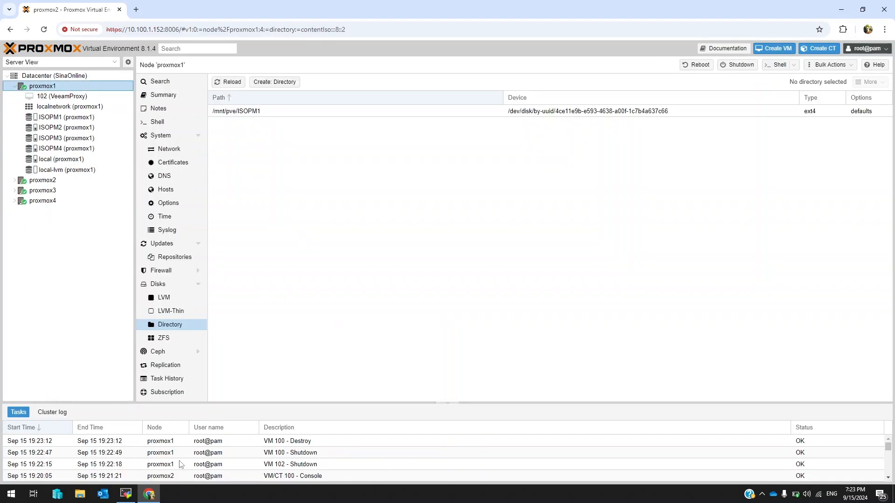
pyautogui.click(130, 495)
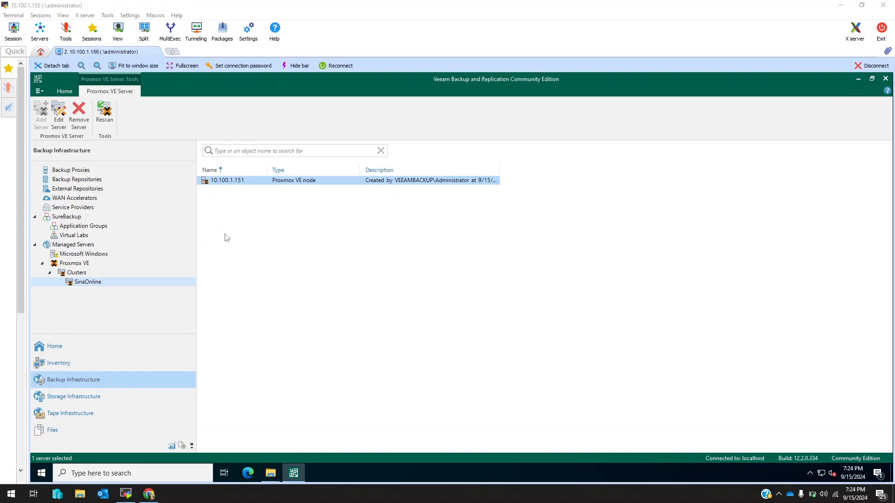
# Start a Proxmox VE entire machine restore from a Proxmox VE backup.
pyautogui.click(64, 93)
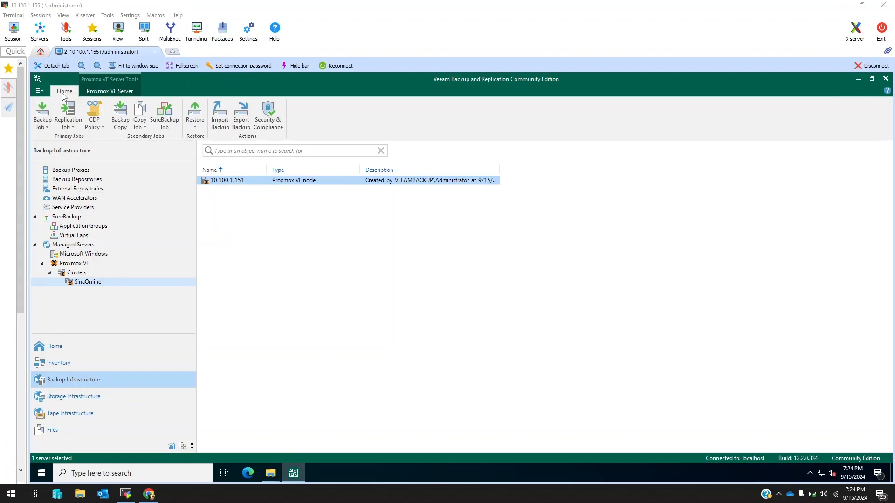
pyautogui.click(195, 126)
pyautogui.click(211, 139)
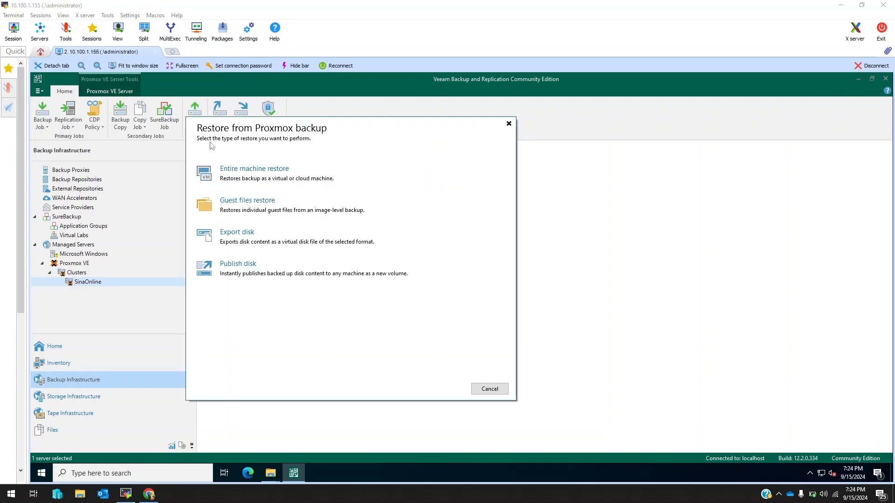
pyautogui.click(250, 176)
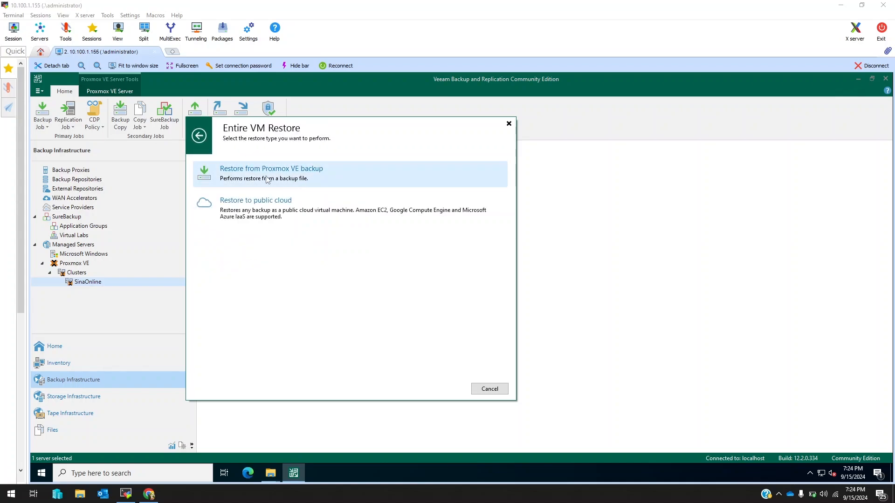
pyautogui.click(261, 180)
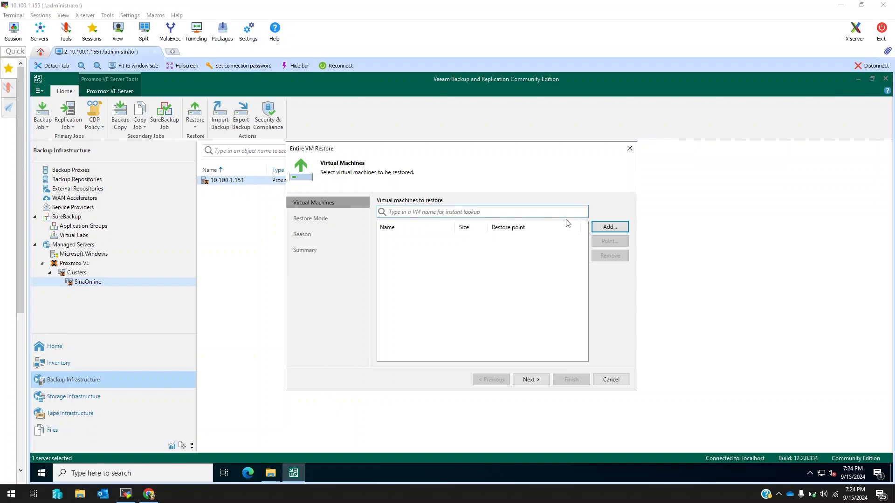
# Add UbuntuServer1 from TEST Job to the machines to restore.
pyautogui.click(606, 229)
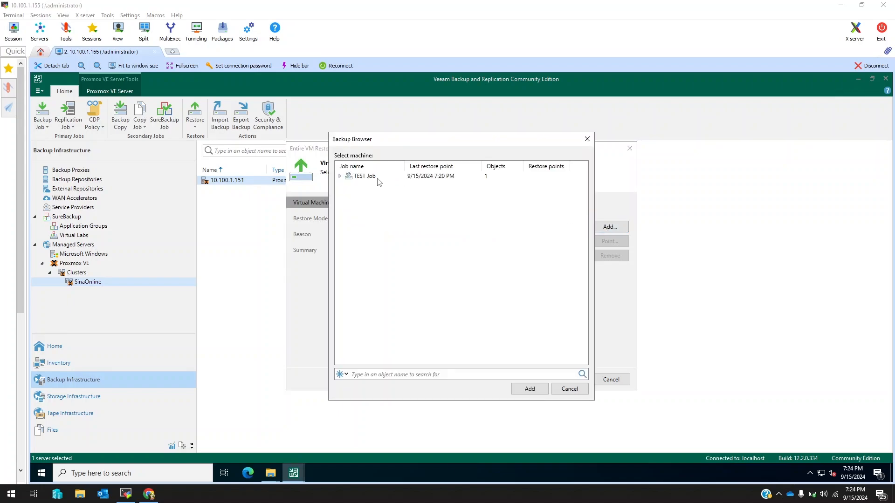
pyautogui.click(341, 178)
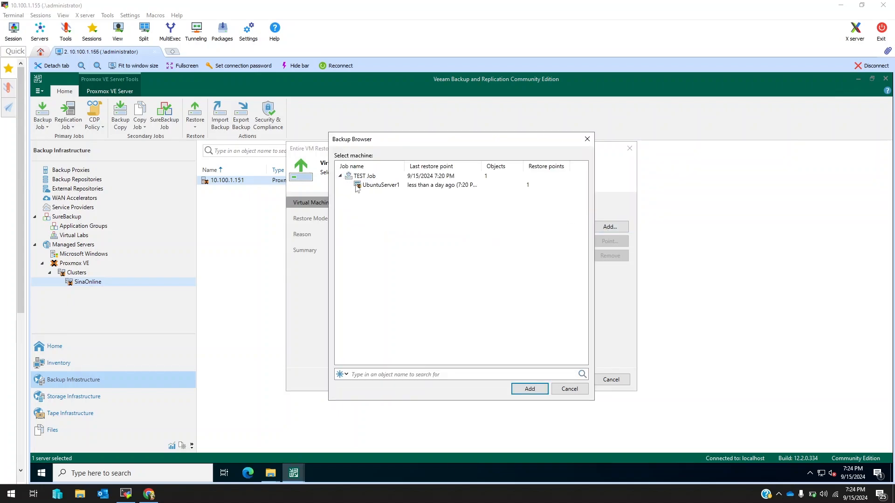
pyautogui.click(377, 187)
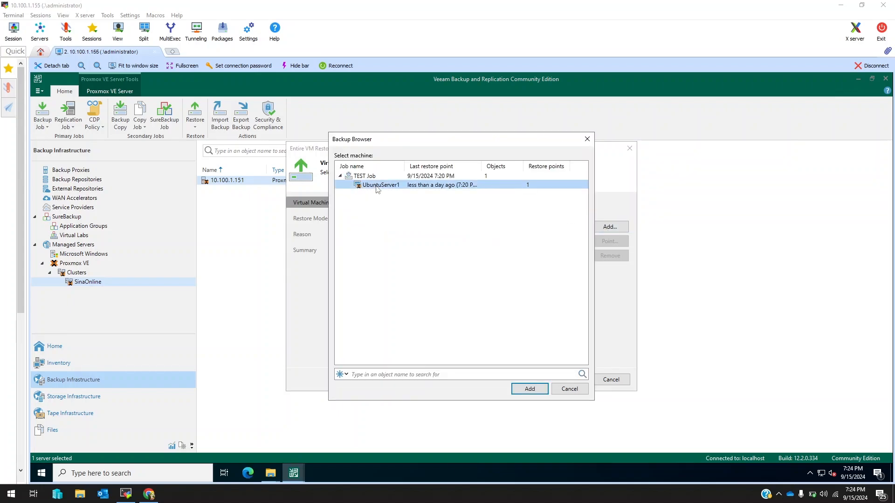
pyautogui.click(528, 390)
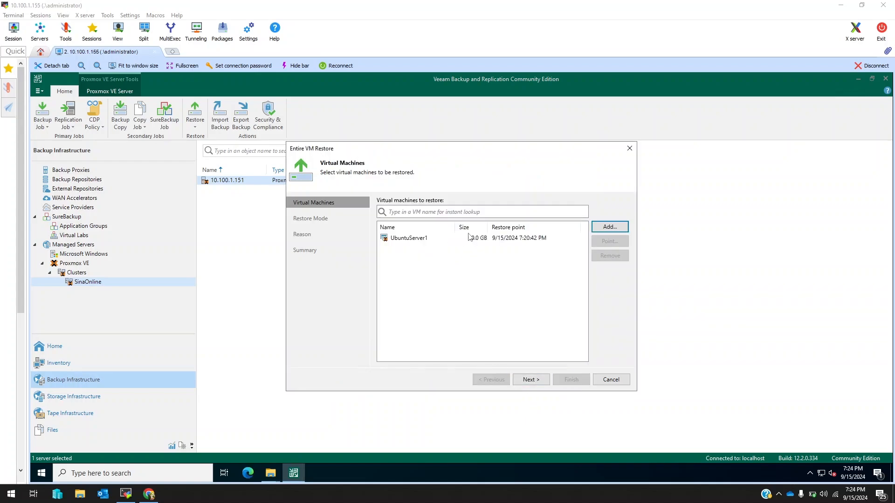
# Review UbuntuServer1's 9/15/2024 7:20:42 PM restore point and continue to Restore Mode.
pyautogui.click(517, 240)
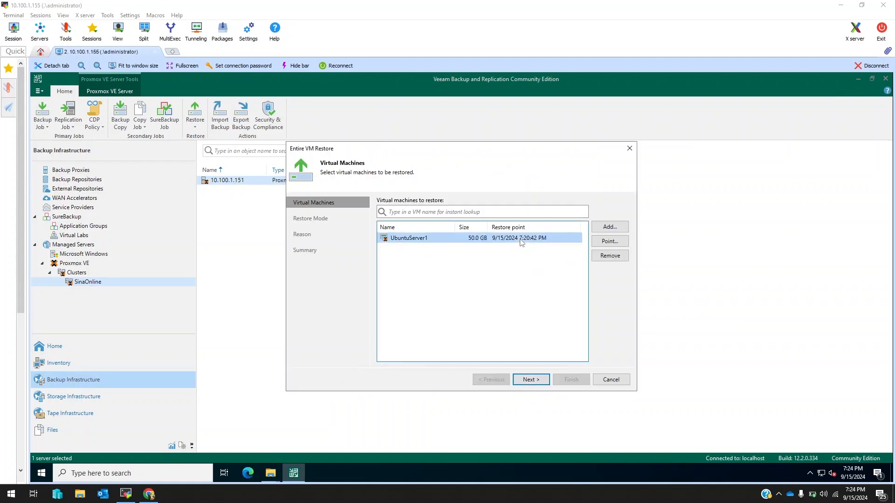
pyautogui.click(606, 243)
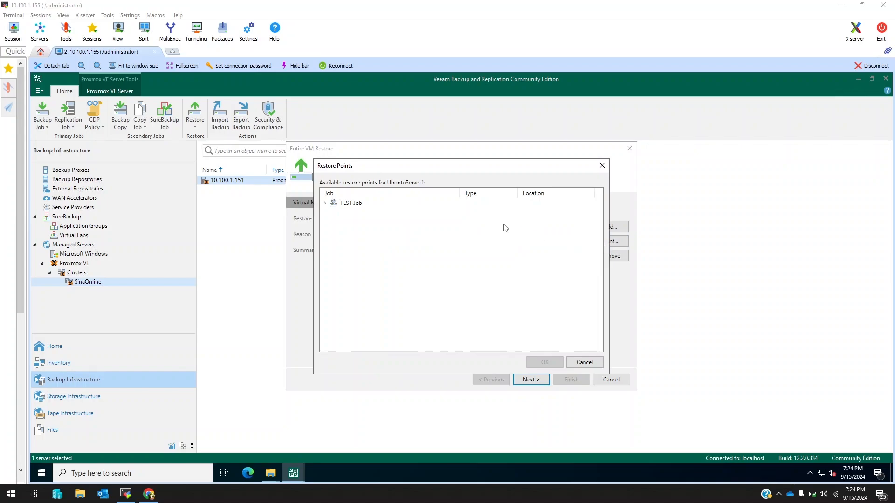
pyautogui.click(324, 203)
pyautogui.click(325, 204)
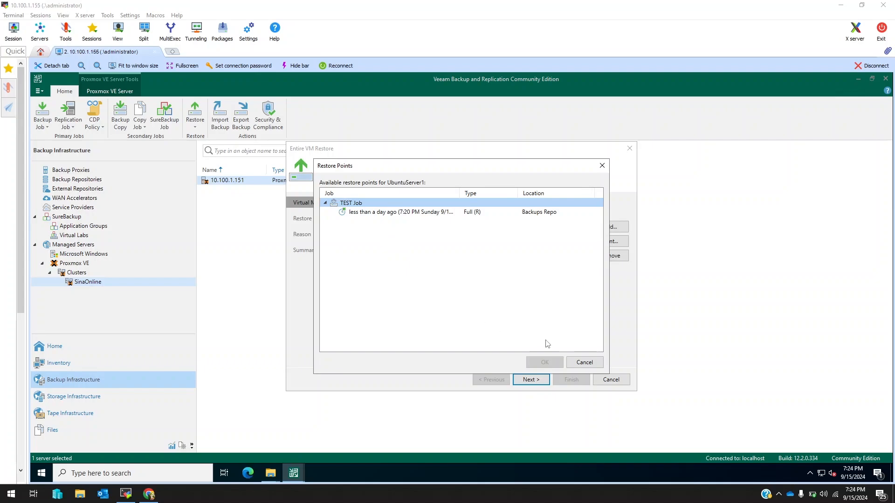
pyautogui.click(584, 363)
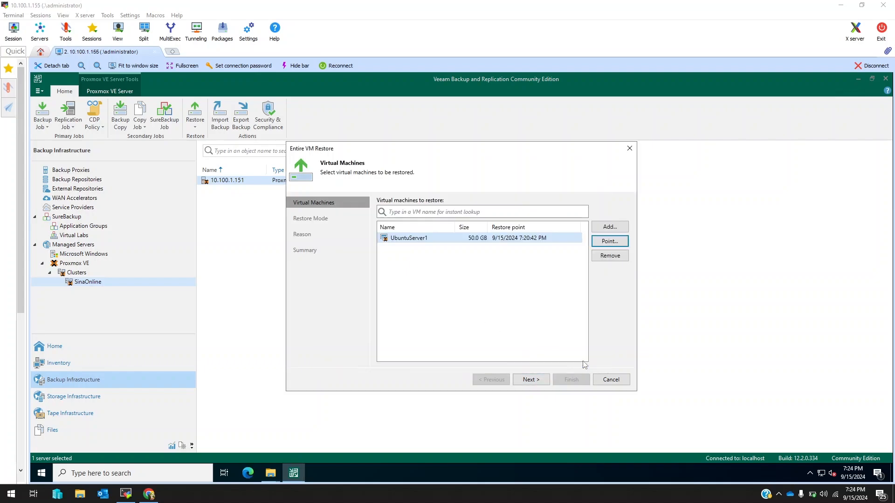
pyautogui.click(537, 380)
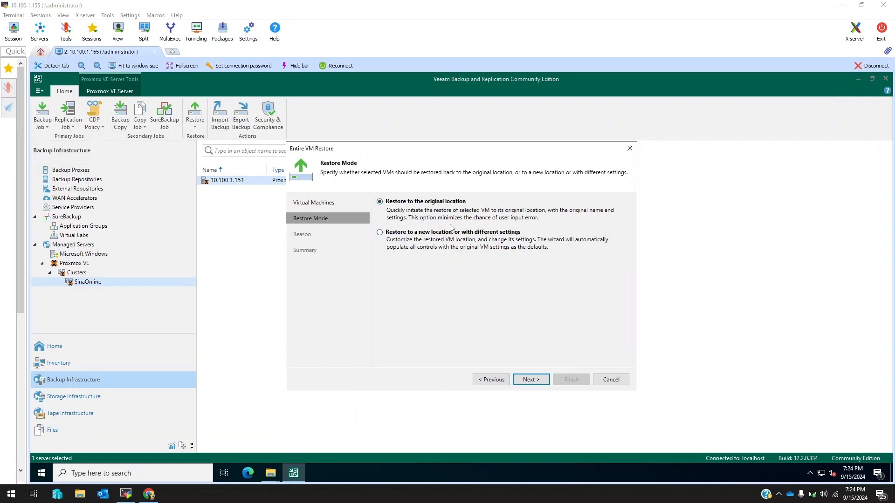
# Restore to the original location, approve removing the existing VM, give reason Test, and finish.
pyautogui.click(532, 381)
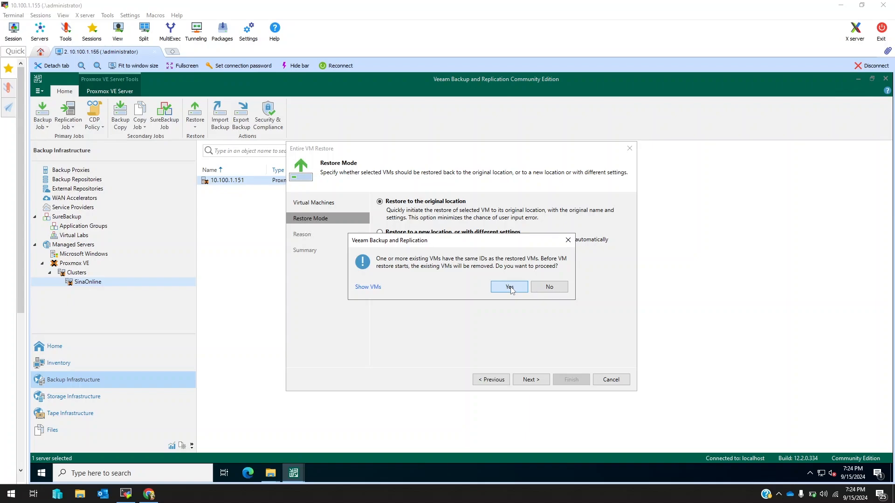
pyautogui.click(510, 287)
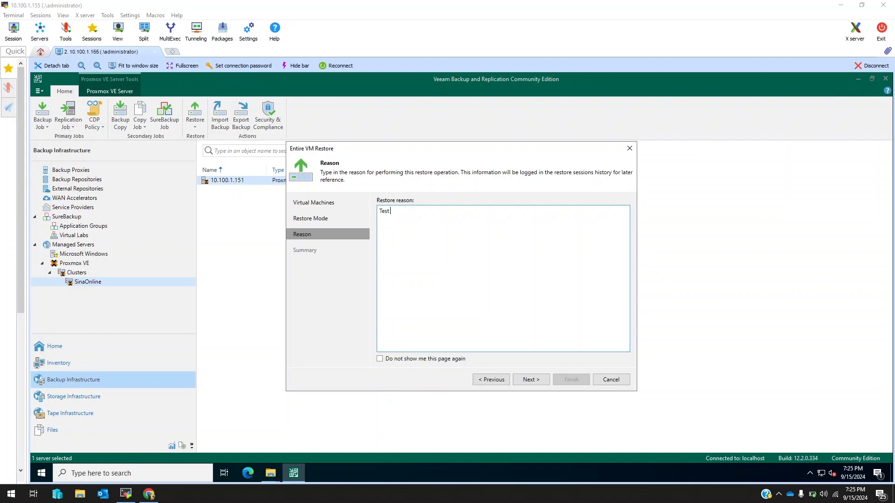
pyautogui.click(531, 381)
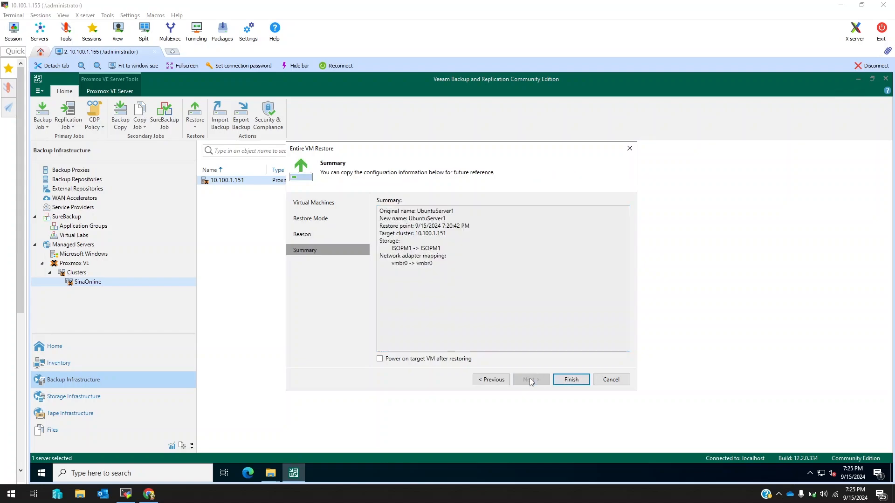
pyautogui.click(571, 380)
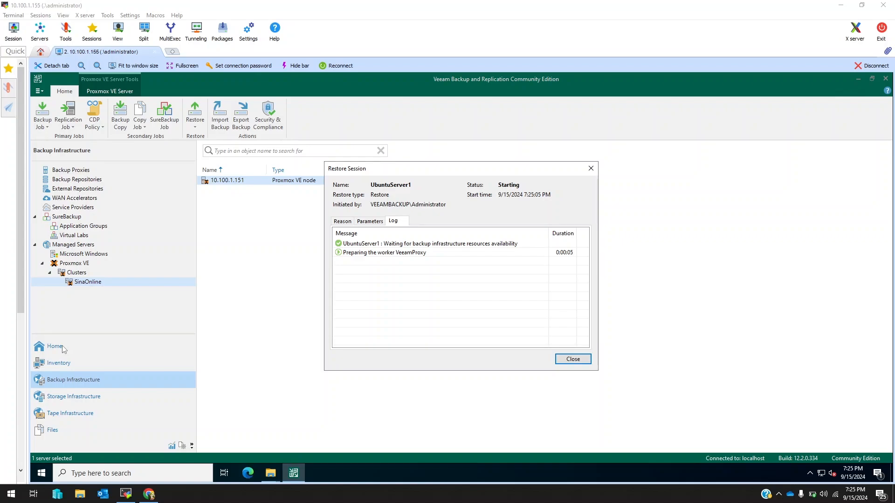
# Watch the VeeamProxy VM 102 console boot, then return to Veeam's restore session.
pyautogui.click(148, 495)
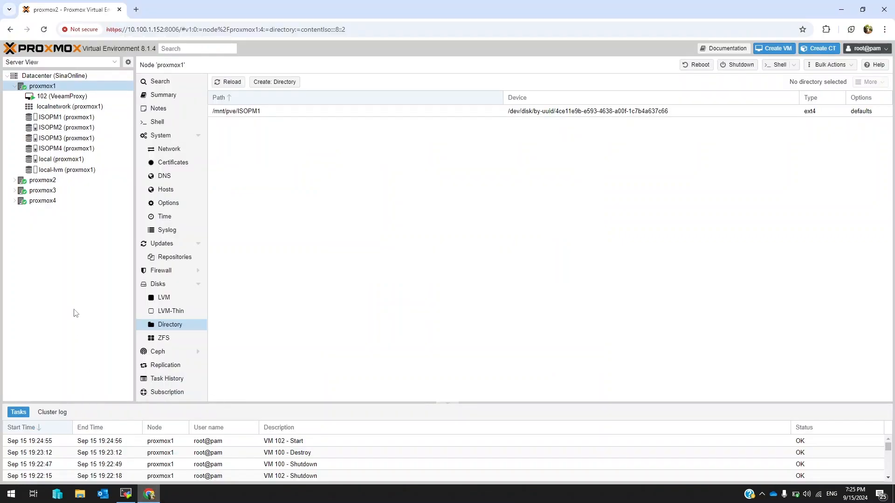
pyautogui.click(61, 97)
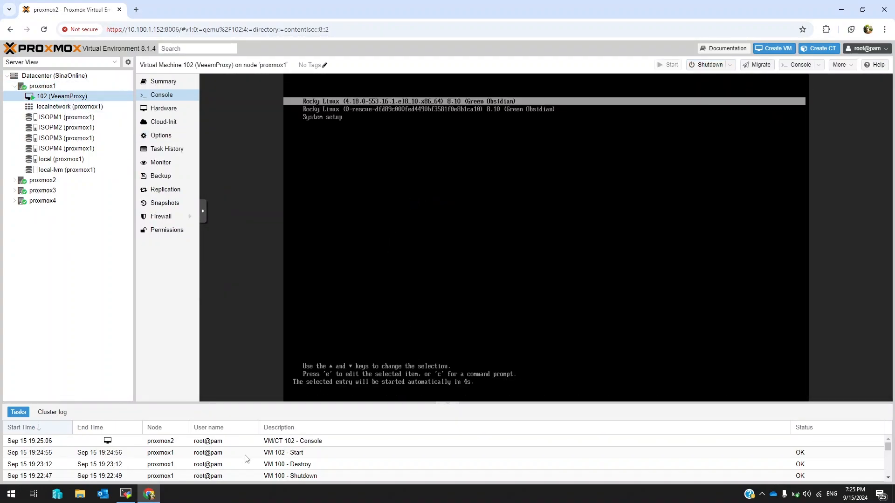
pyautogui.click(126, 494)
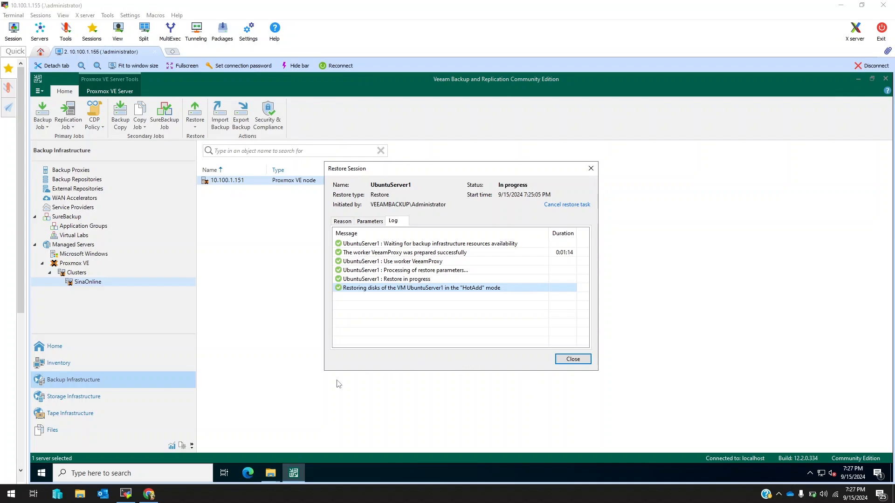
# Select restored VM 100 in Proxmox, close Veeam's successful restore session, and return to Proxmox.
pyautogui.click(147, 495)
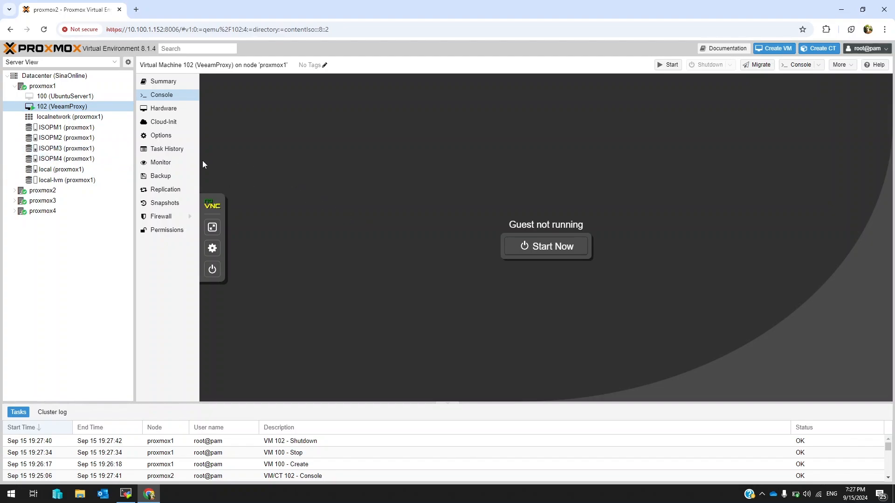
pyautogui.click(46, 96)
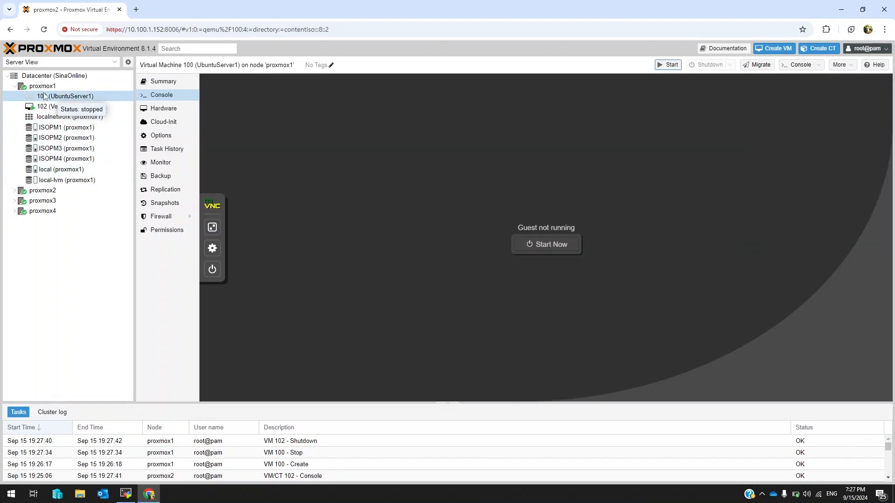
pyautogui.click(125, 495)
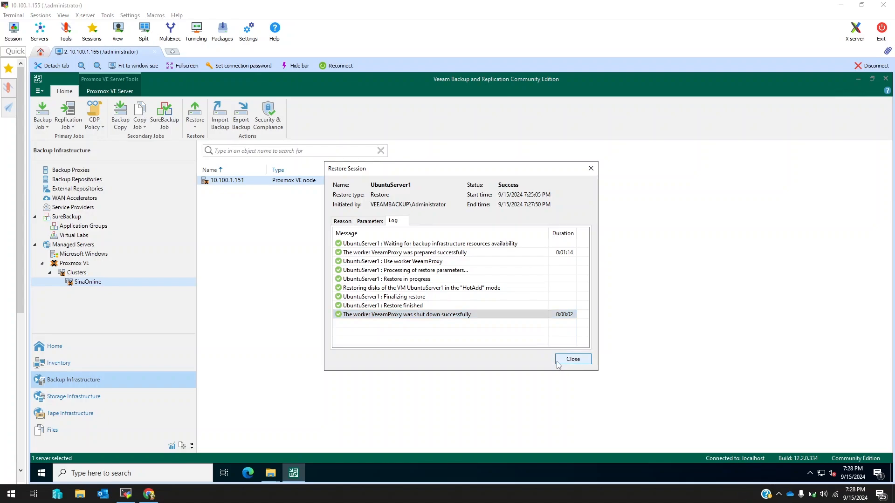
pyautogui.click(573, 359)
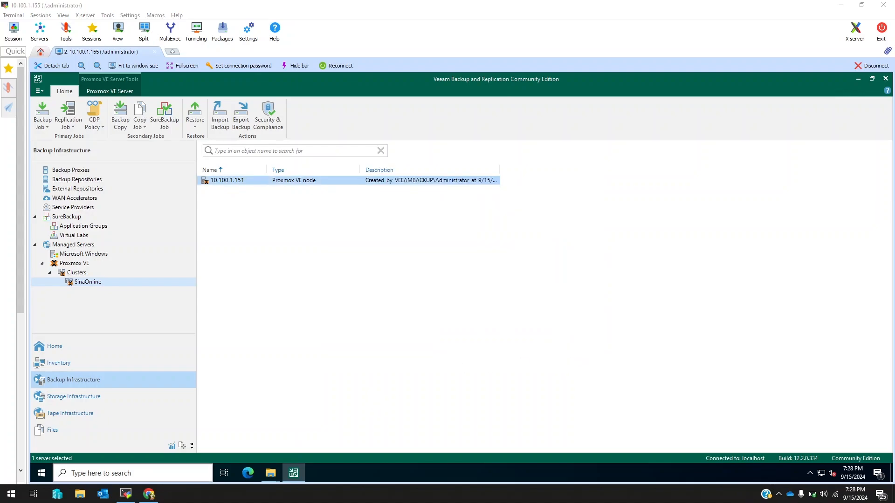
pyautogui.click(144, 498)
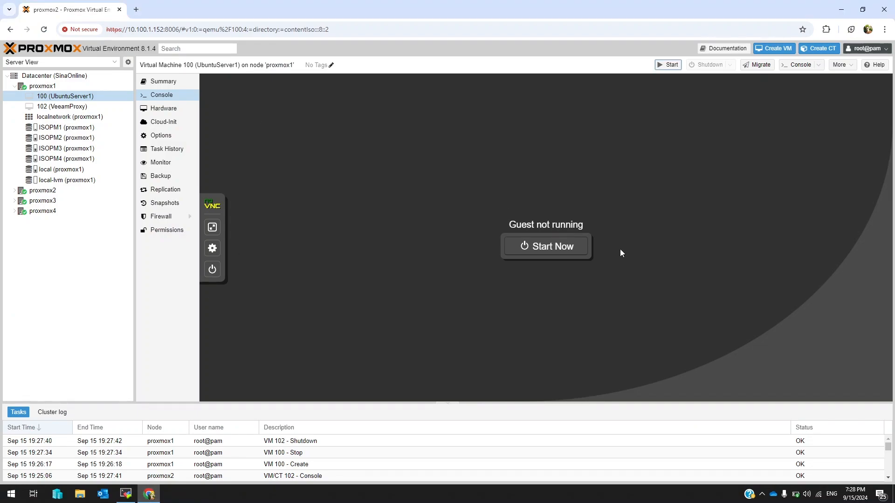
# Start the restored UbuntuServer1 VM 100 and choose the user account once Ubuntu boots to login.
pyautogui.click(536, 247)
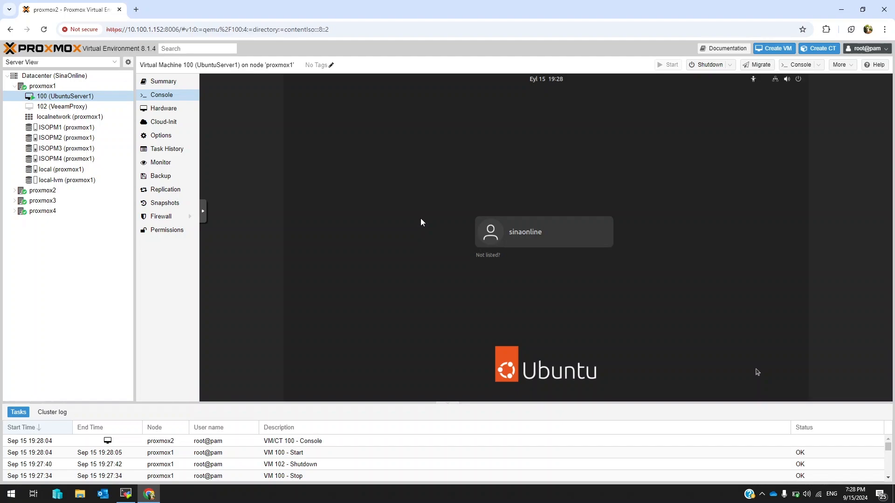
pyautogui.click(539, 234)
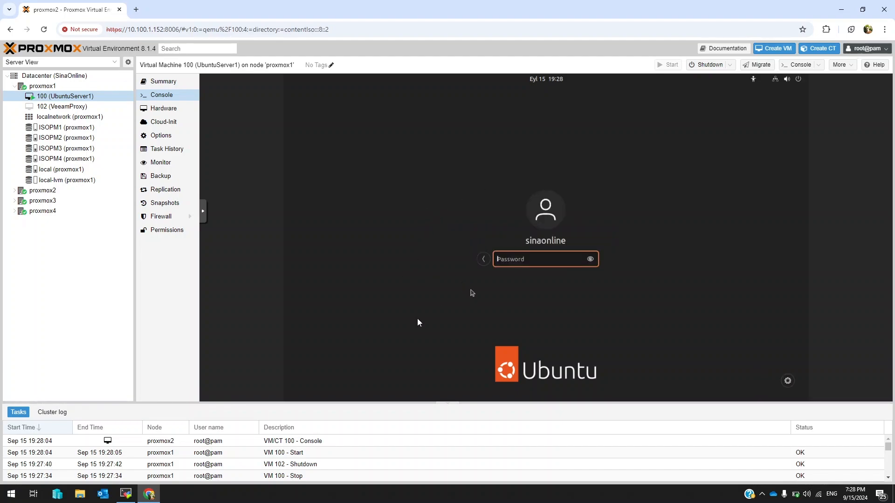